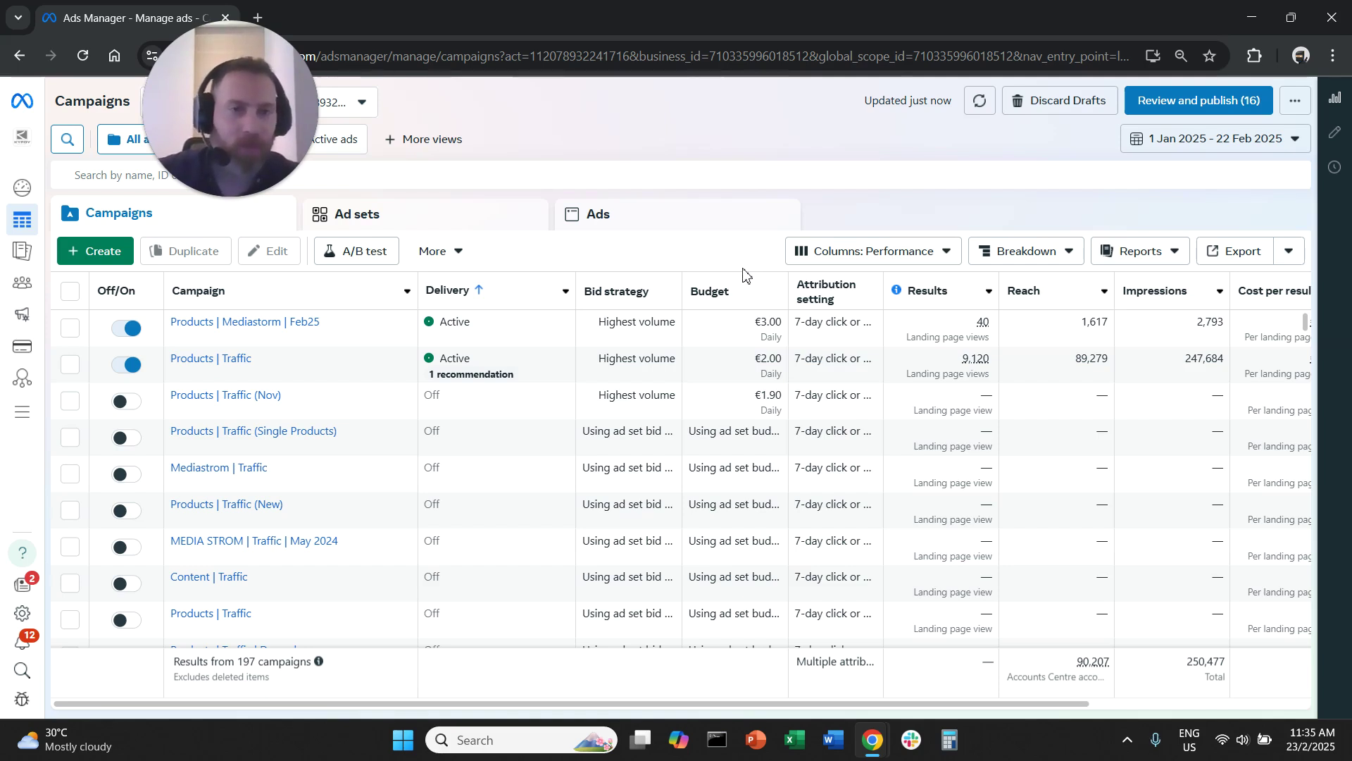
Break the campaign results down by Time of day (viewer's time zone)
{"action": "left_click", "coordinate": [1032, 251]}
{"action": "scroll", "coordinate": [972, 549], "scroll_direction": "down", "scroll_amount": 2}
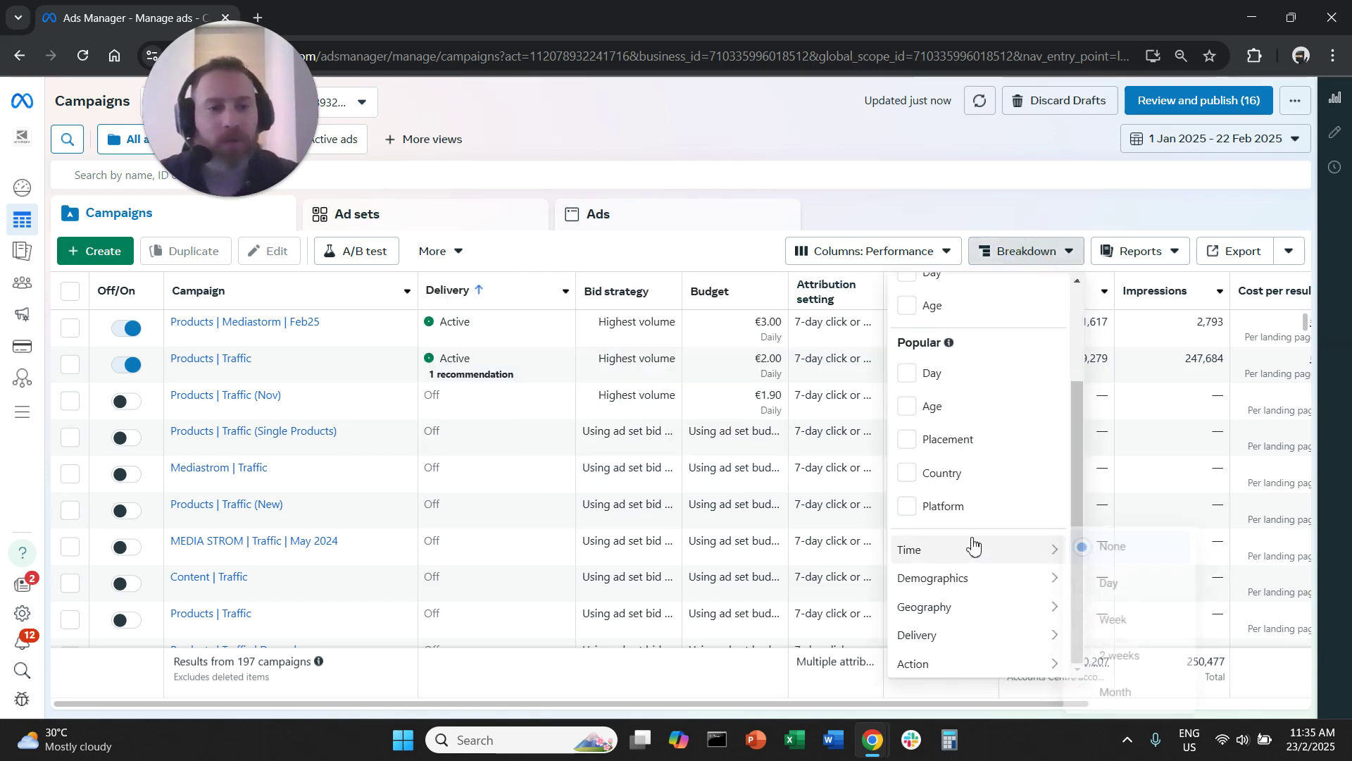
{"action": "mouse_move", "coordinate": [956, 629]}
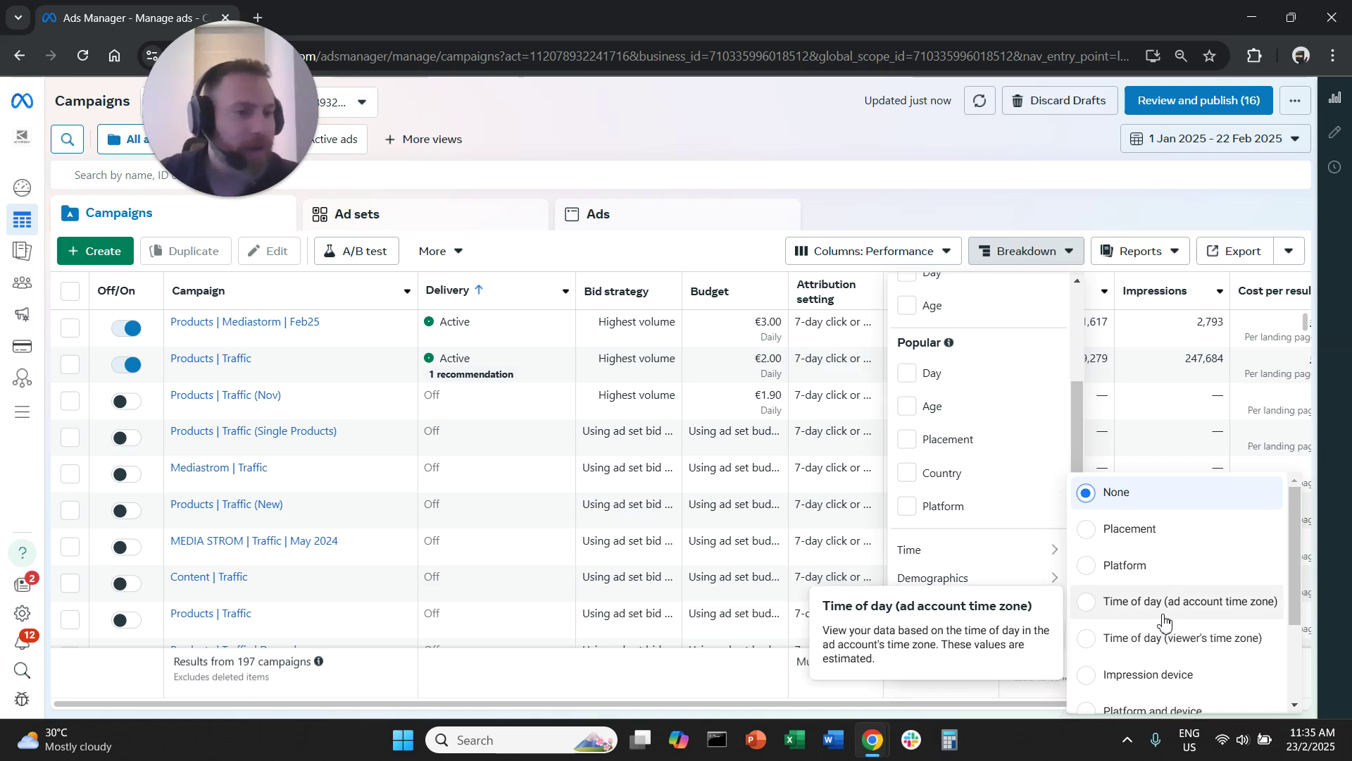
{"action": "left_click", "coordinate": [1159, 644]}
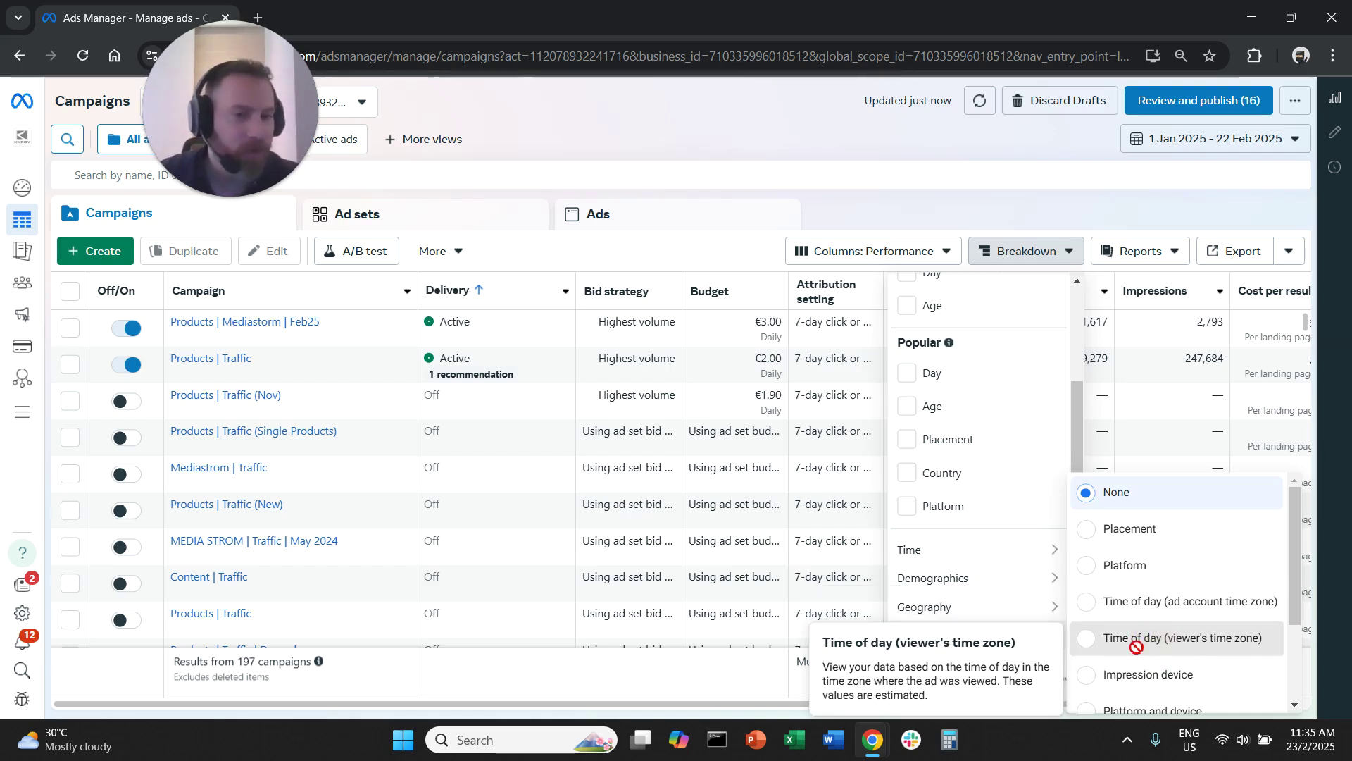
{"action": "left_click", "coordinate": [661, 422]}
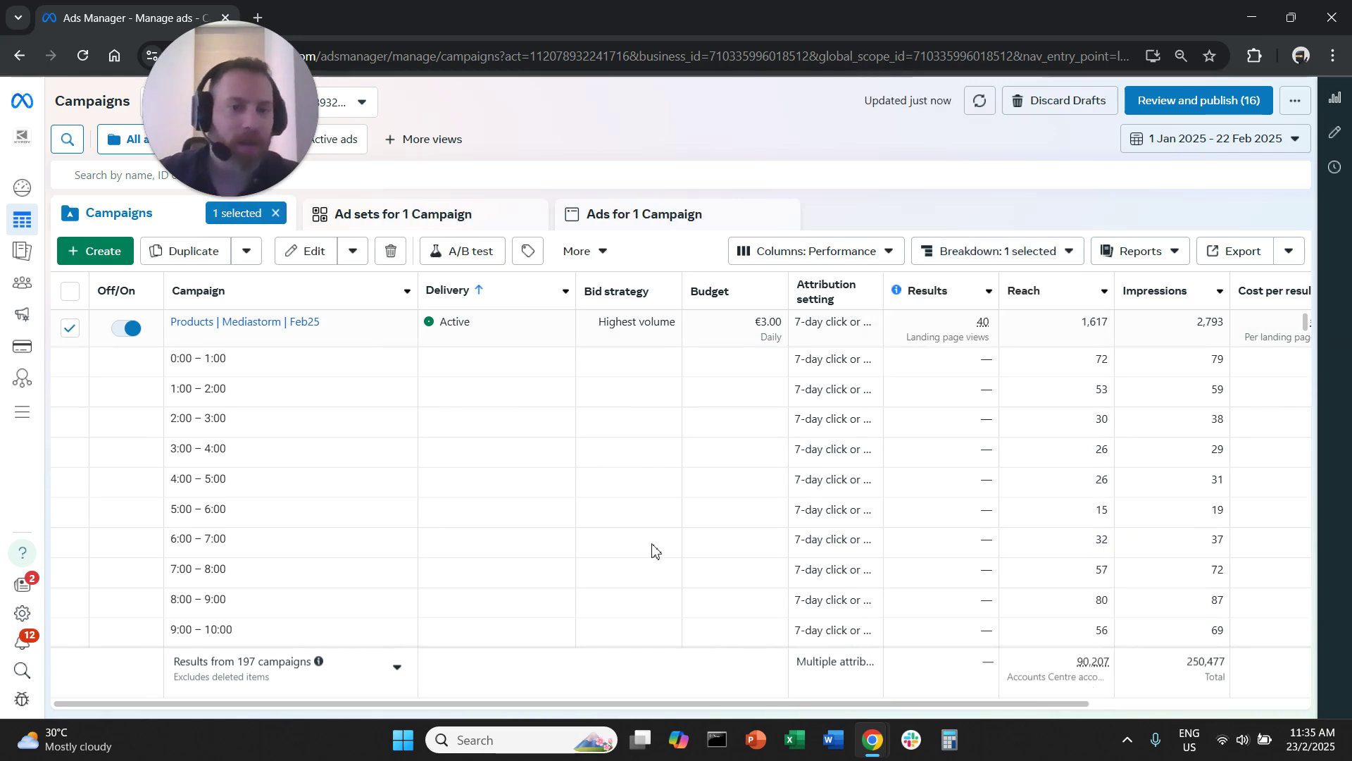
Review the hourly rows, highlighting the 6:00 – 7:00 hour
{"action": "left_click_drag", "start_coordinate": [571, 706], "coordinate": [930, 703]}
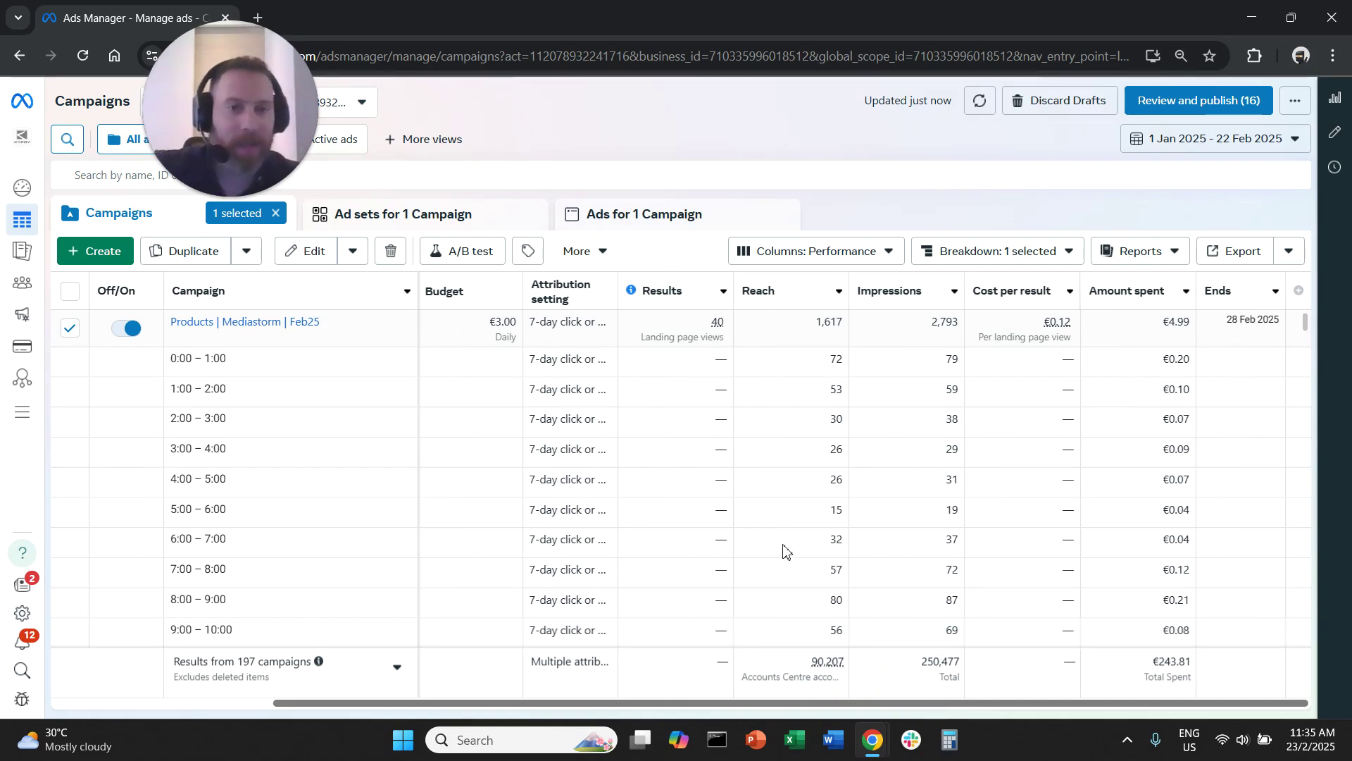
{"action": "scroll", "coordinate": [784, 550], "scroll_direction": "down", "scroll_amount": 1}
{"action": "left_click_drag", "start_coordinate": [180, 451], "coordinate": [281, 471]}
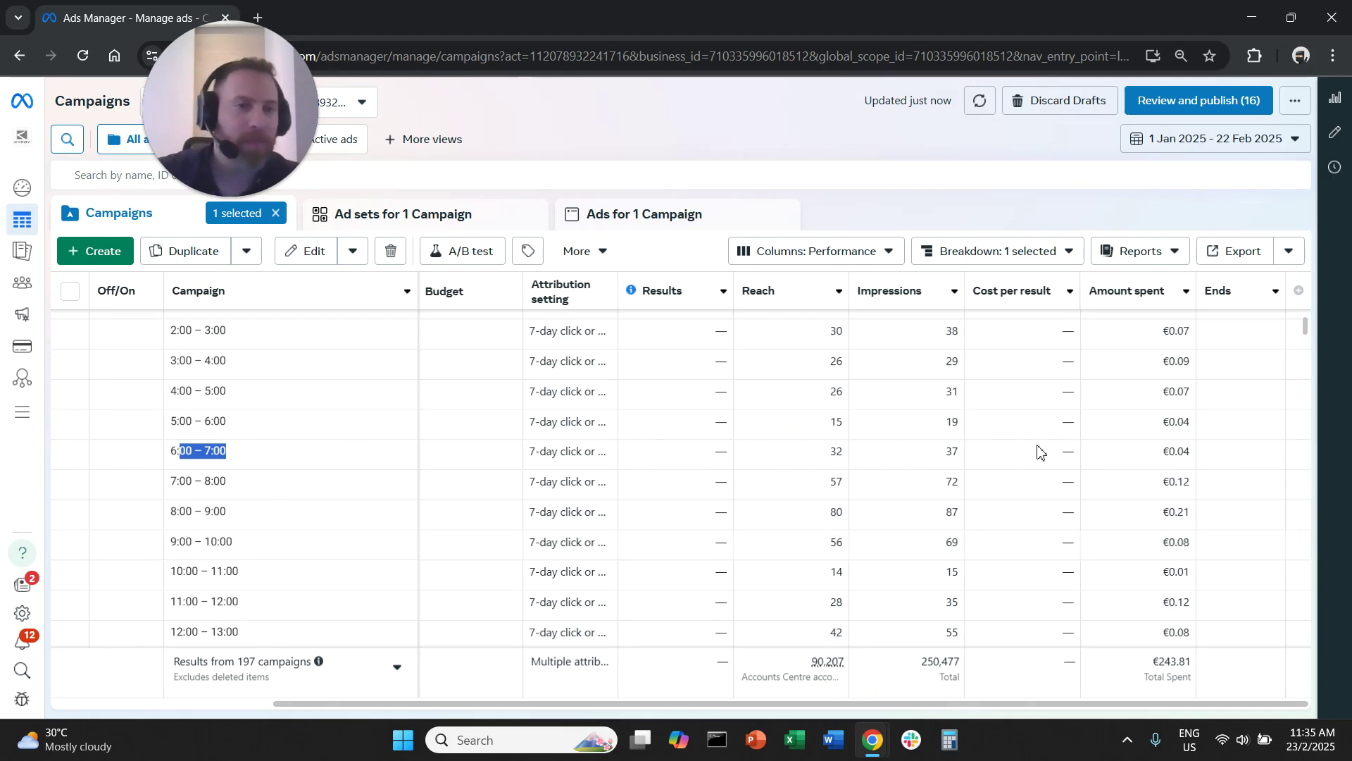
{"action": "scroll", "coordinate": [959, 478], "scroll_direction": "down", "scroll_amount": 5}
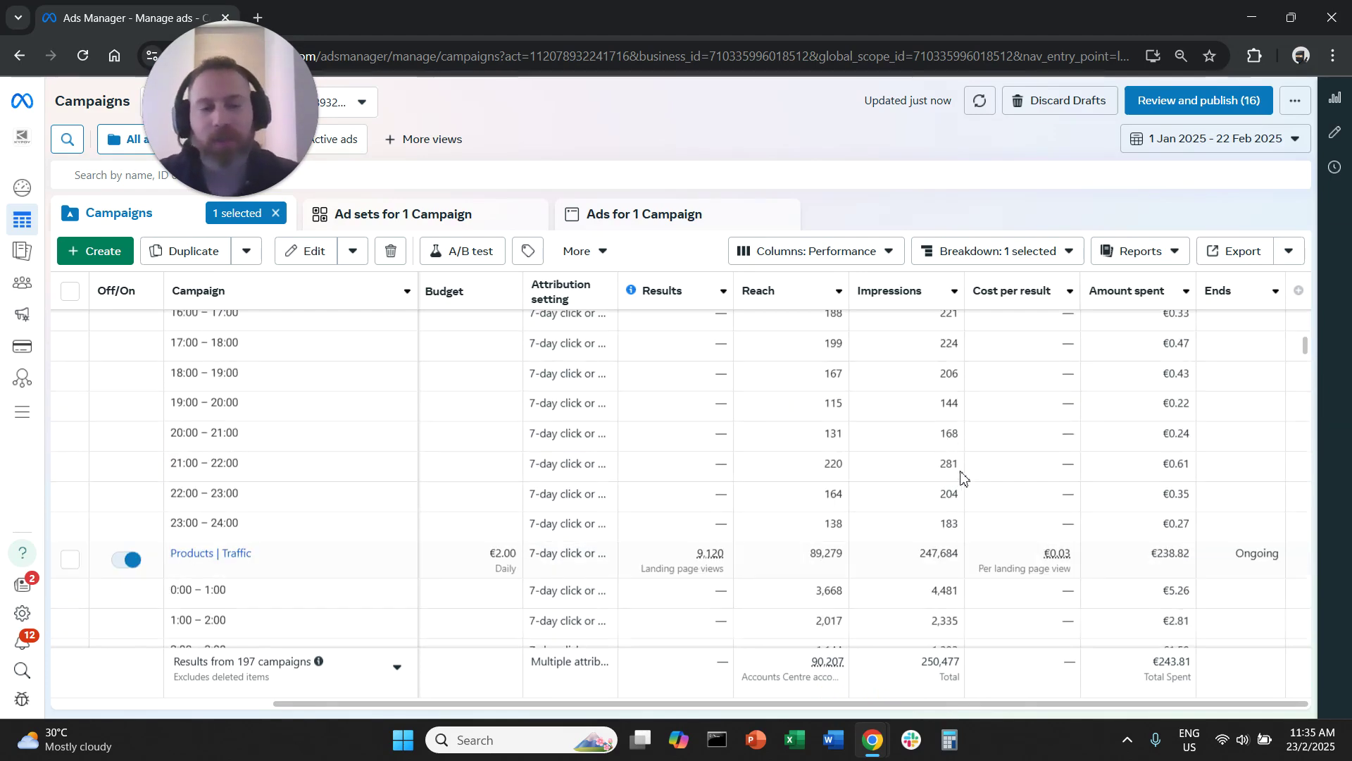
{"action": "scroll", "coordinate": [945, 461], "scroll_direction": "up", "scroll_amount": 6}
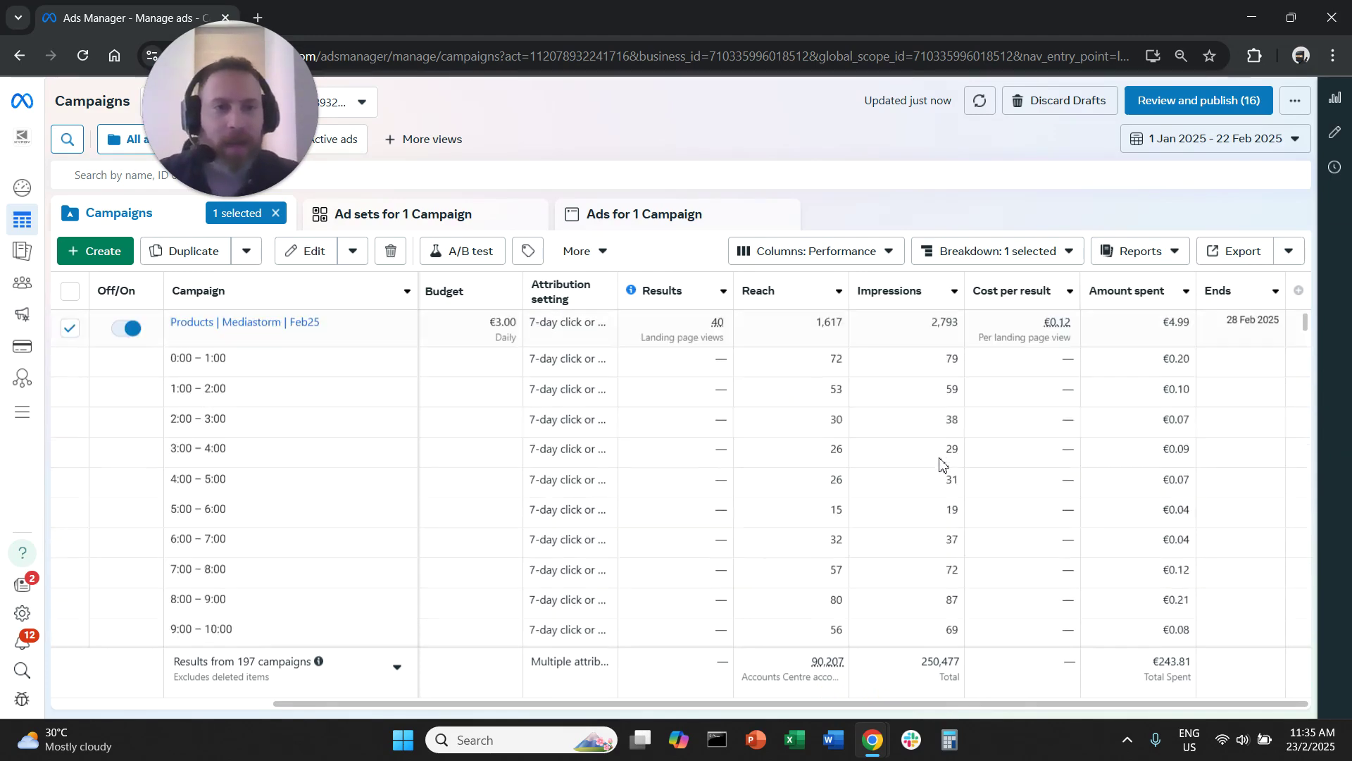
Switch the campaign table to the REPORT column preset
{"action": "left_click", "coordinate": [896, 258]}
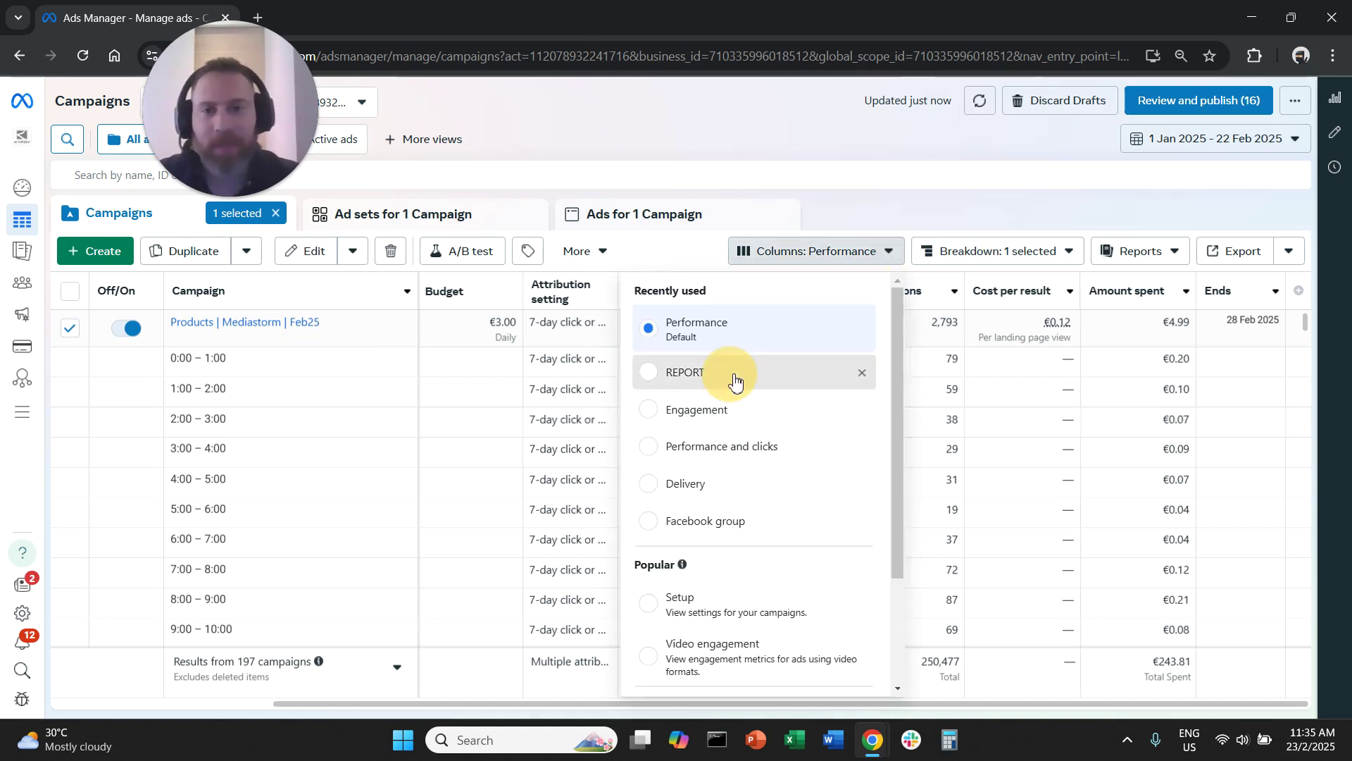
{"action": "left_click", "coordinate": [735, 381]}
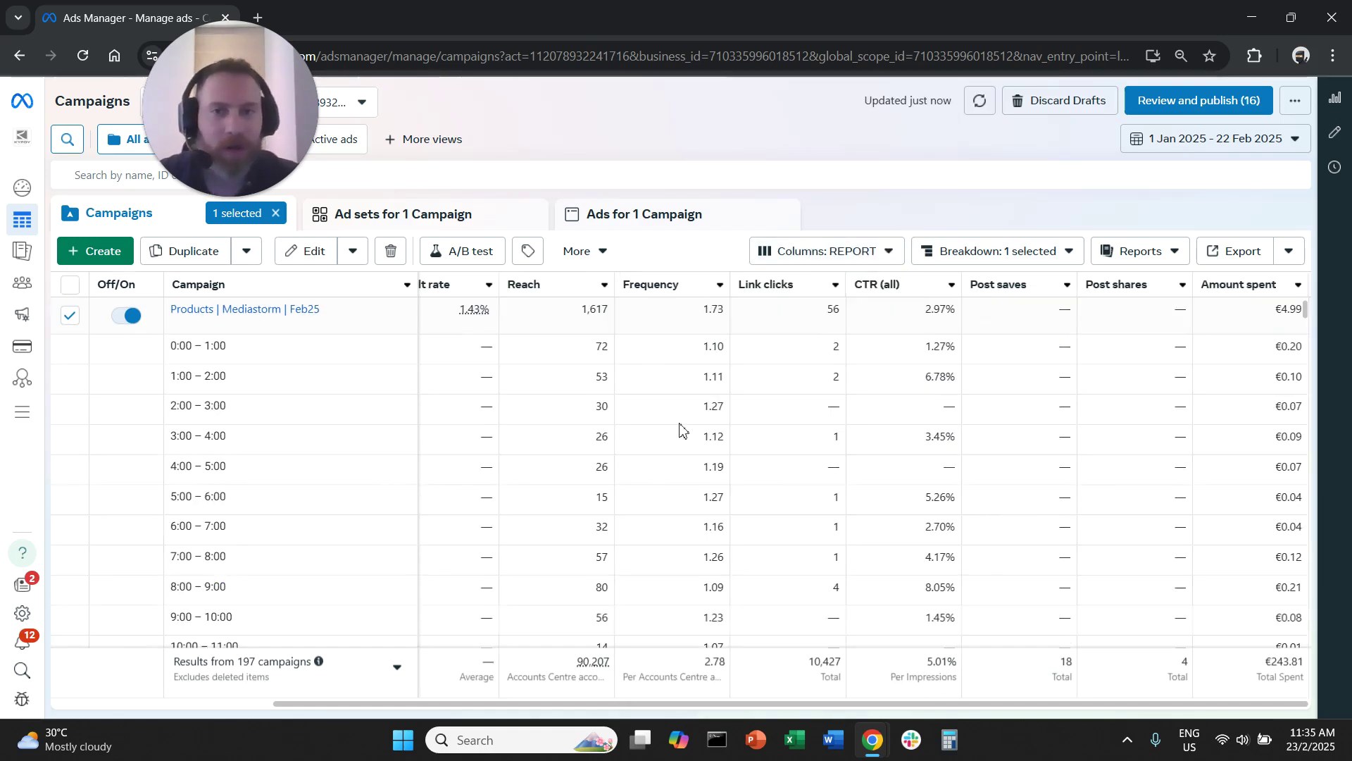
{"action": "left_click_drag", "start_coordinate": [804, 703], "coordinate": [935, 696]}
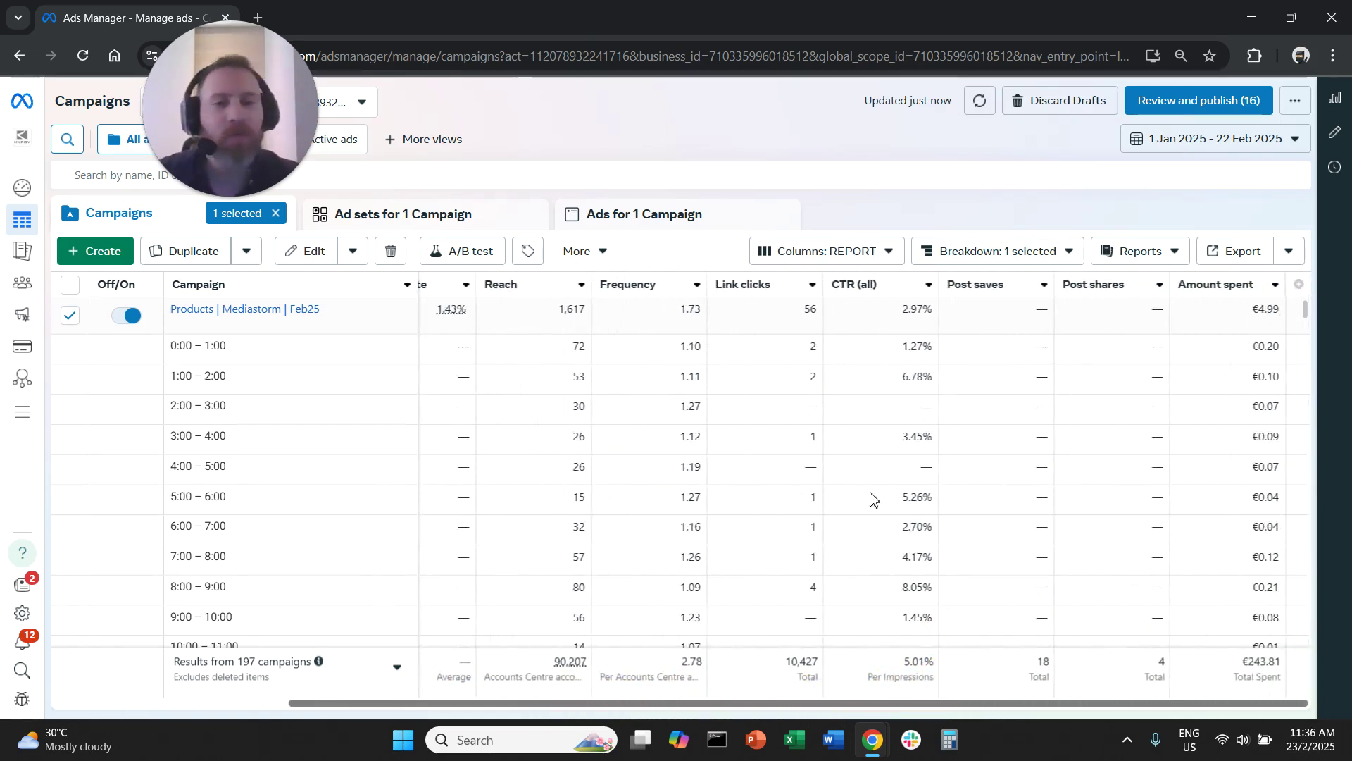
{"action": "scroll", "coordinate": [884, 493], "scroll_direction": "down", "scroll_amount": 5}
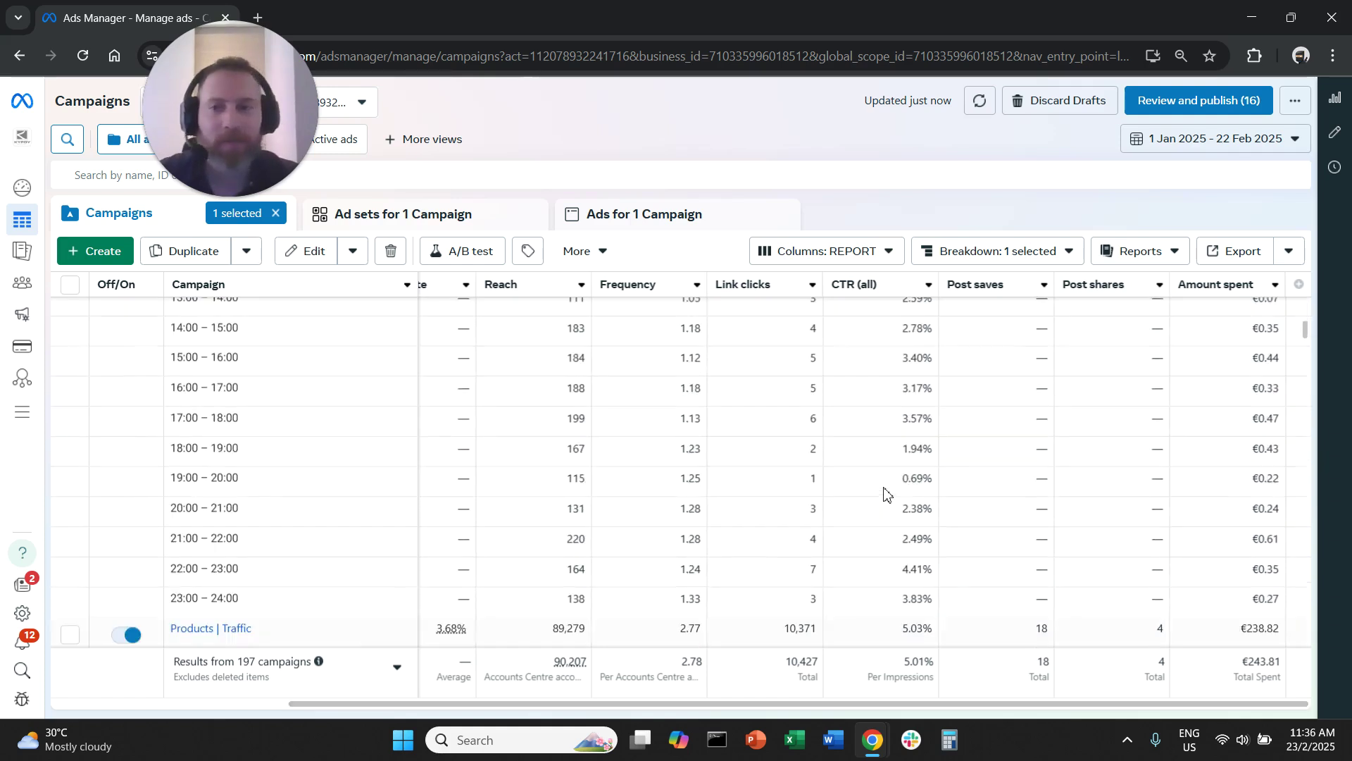
{"action": "scroll", "coordinate": [884, 493], "scroll_direction": "up", "scroll_amount": 5}
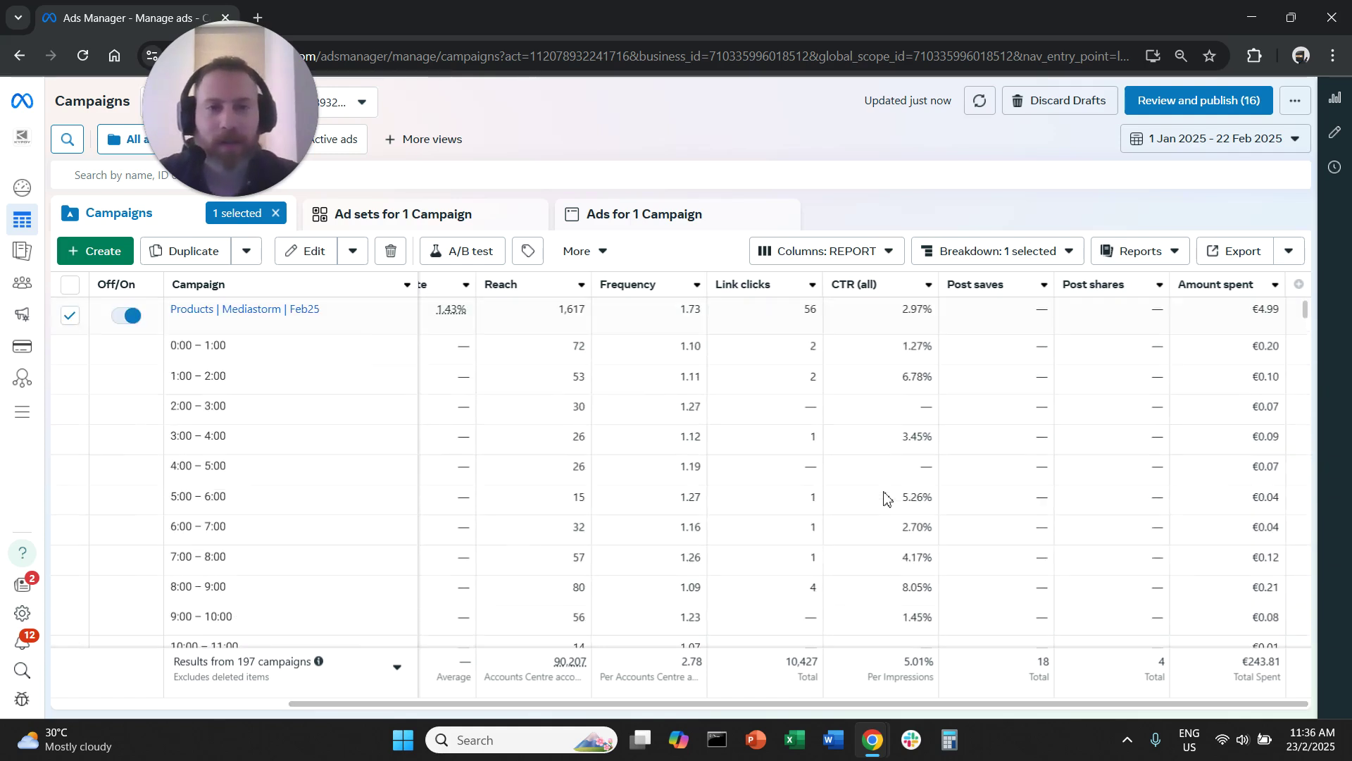
Remove the Time of day breakdown from the table
{"action": "left_click", "coordinate": [1019, 255]}
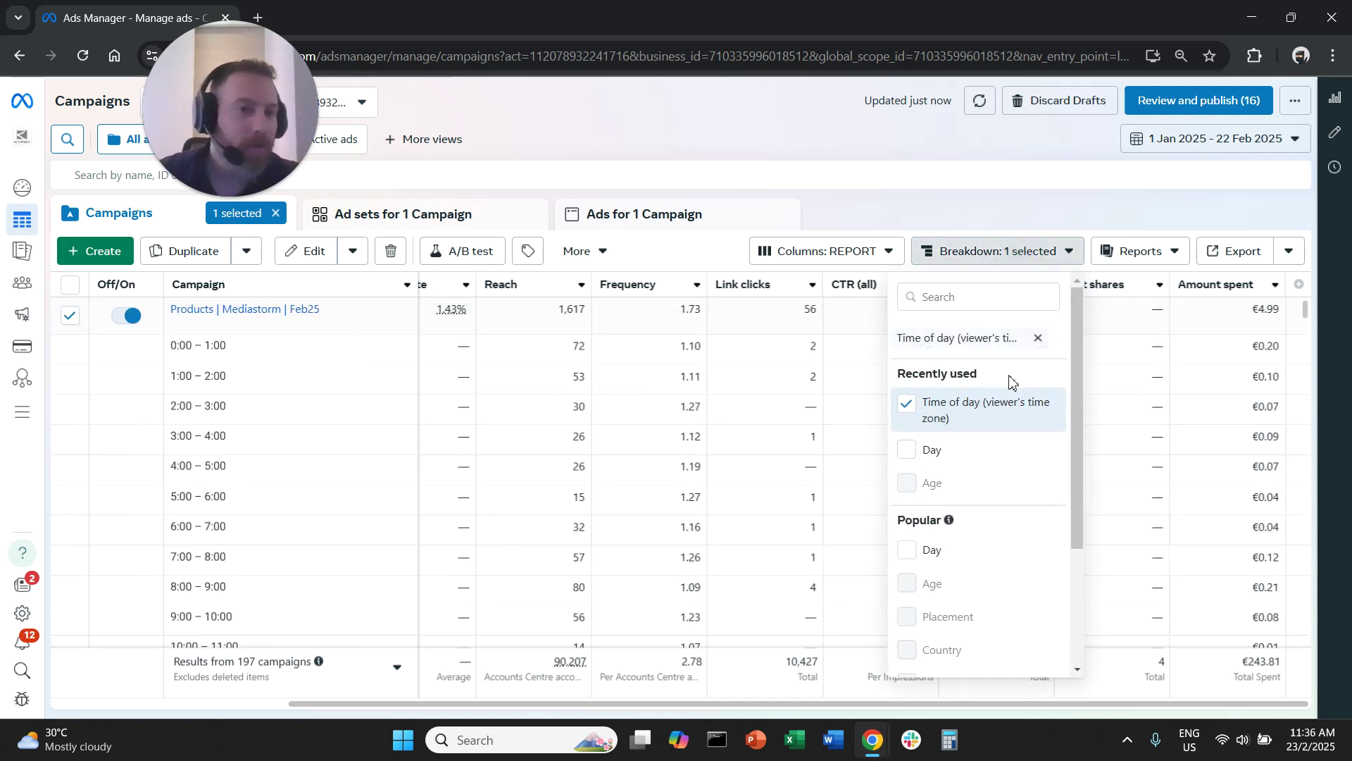
{"action": "left_click", "coordinate": [1038, 338]}
{"action": "left_click", "coordinate": [787, 137]}
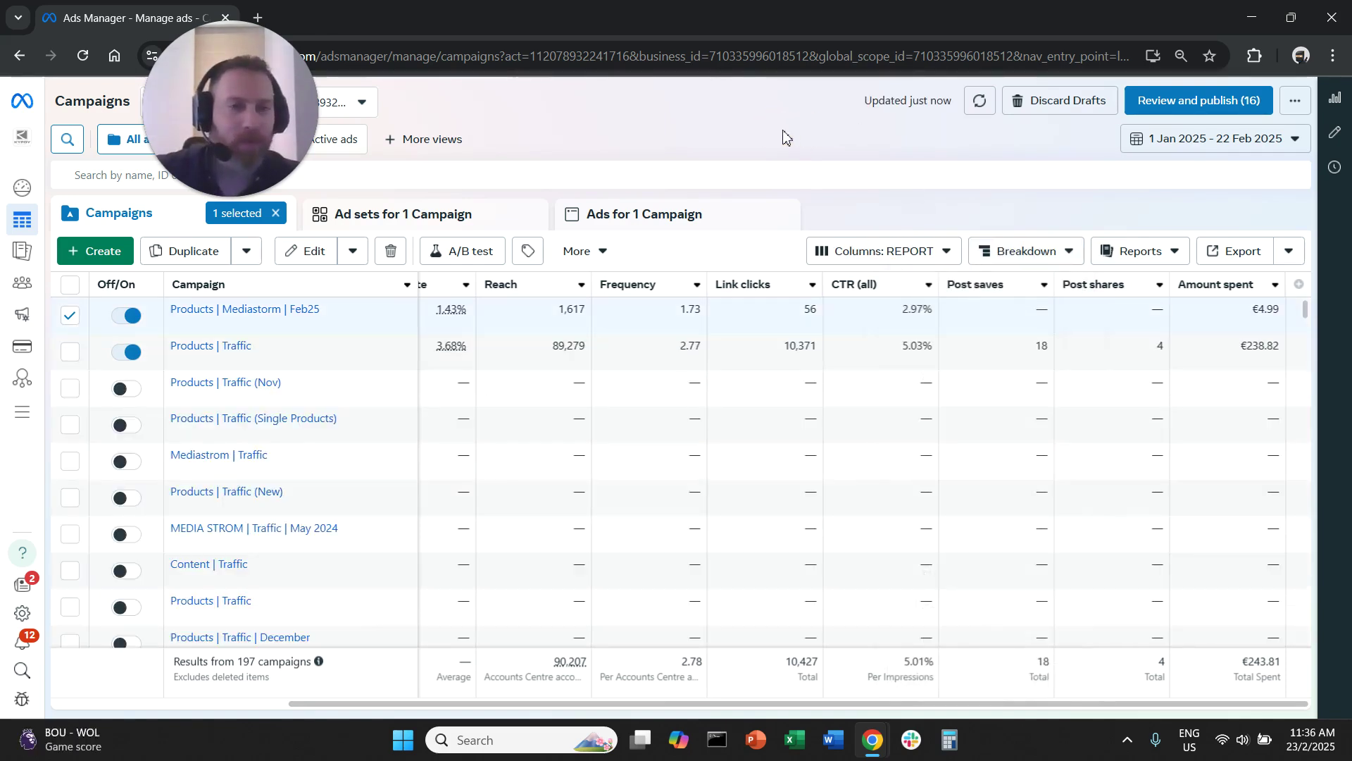
Break the campaign results down by Time > Day
{"action": "left_click", "coordinate": [1022, 252]}
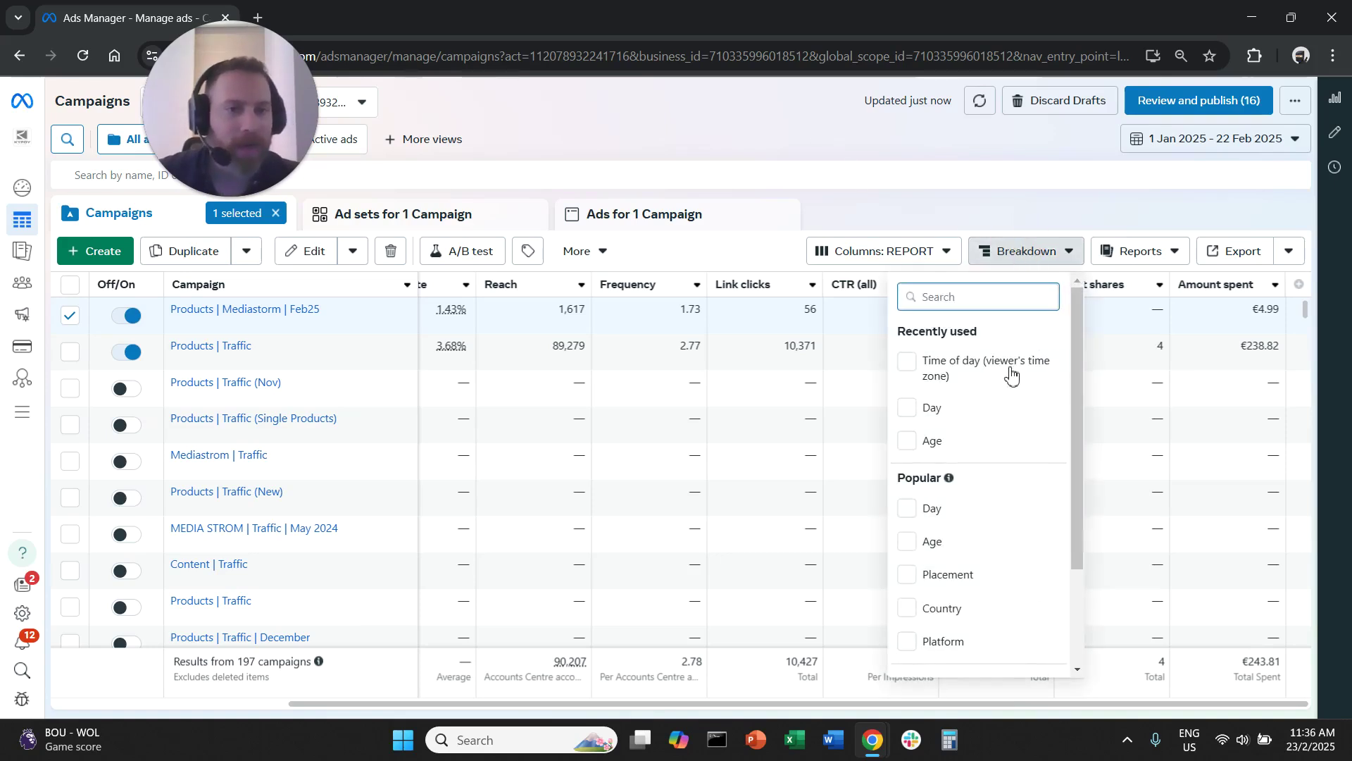
{"action": "scroll", "coordinate": [1002, 507], "scroll_direction": "down", "scroll_amount": 2}
{"action": "mouse_move", "coordinate": [969, 556]}
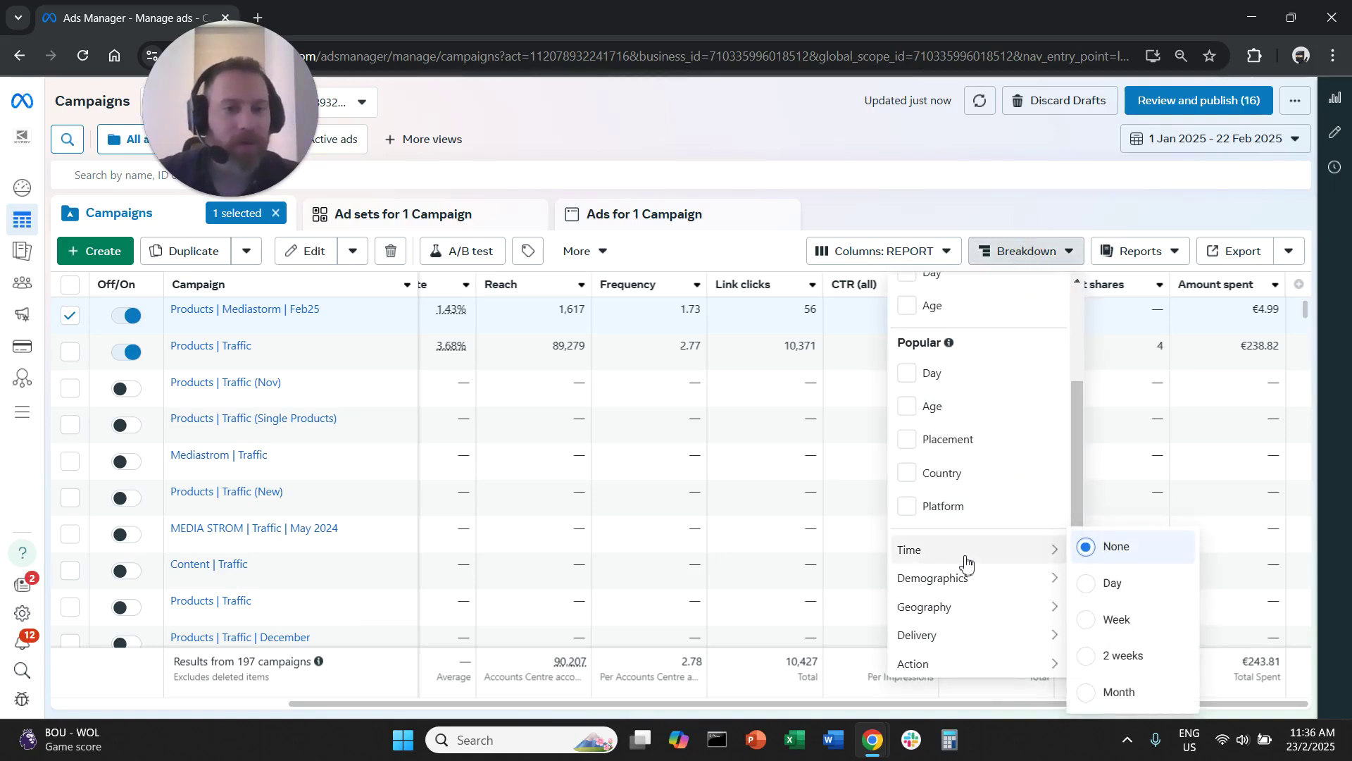
{"action": "left_click", "coordinate": [1136, 595]}
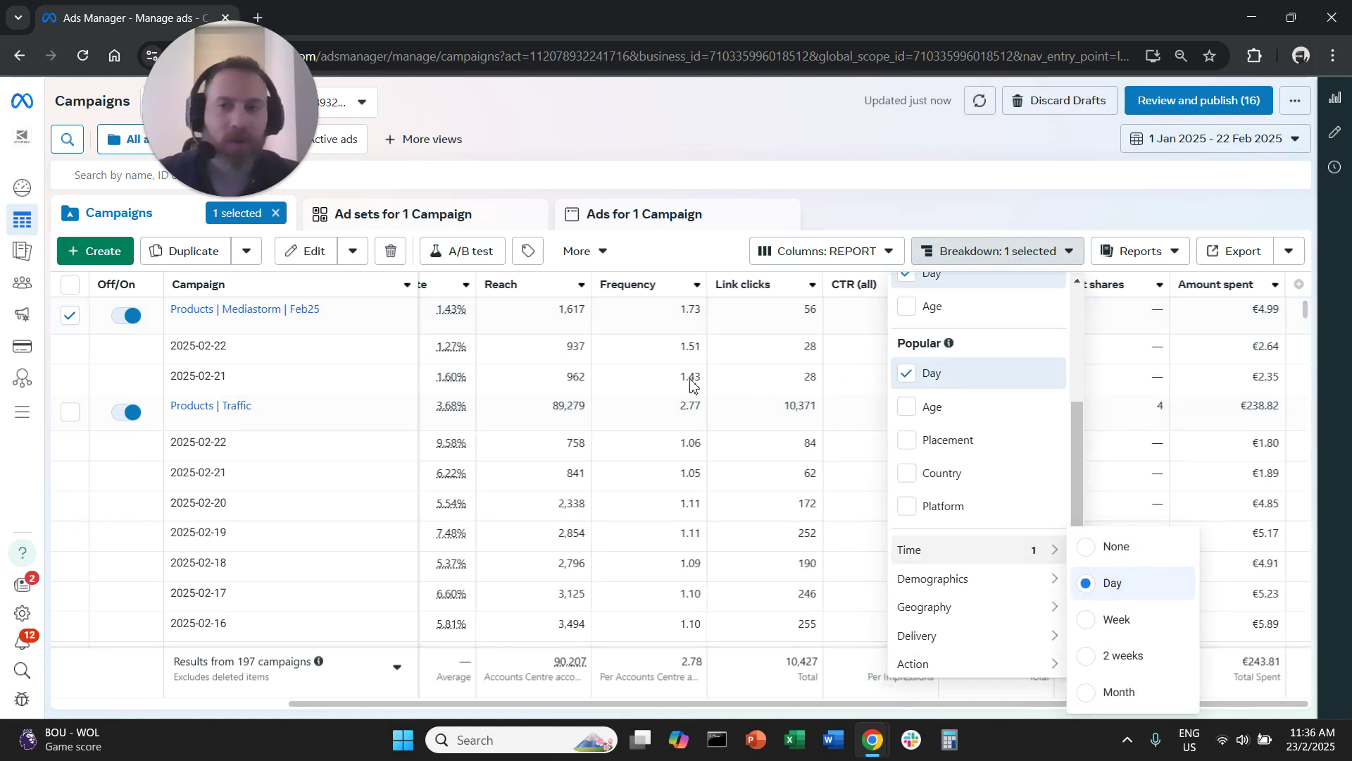
{"action": "left_click", "coordinate": [255, 421]}
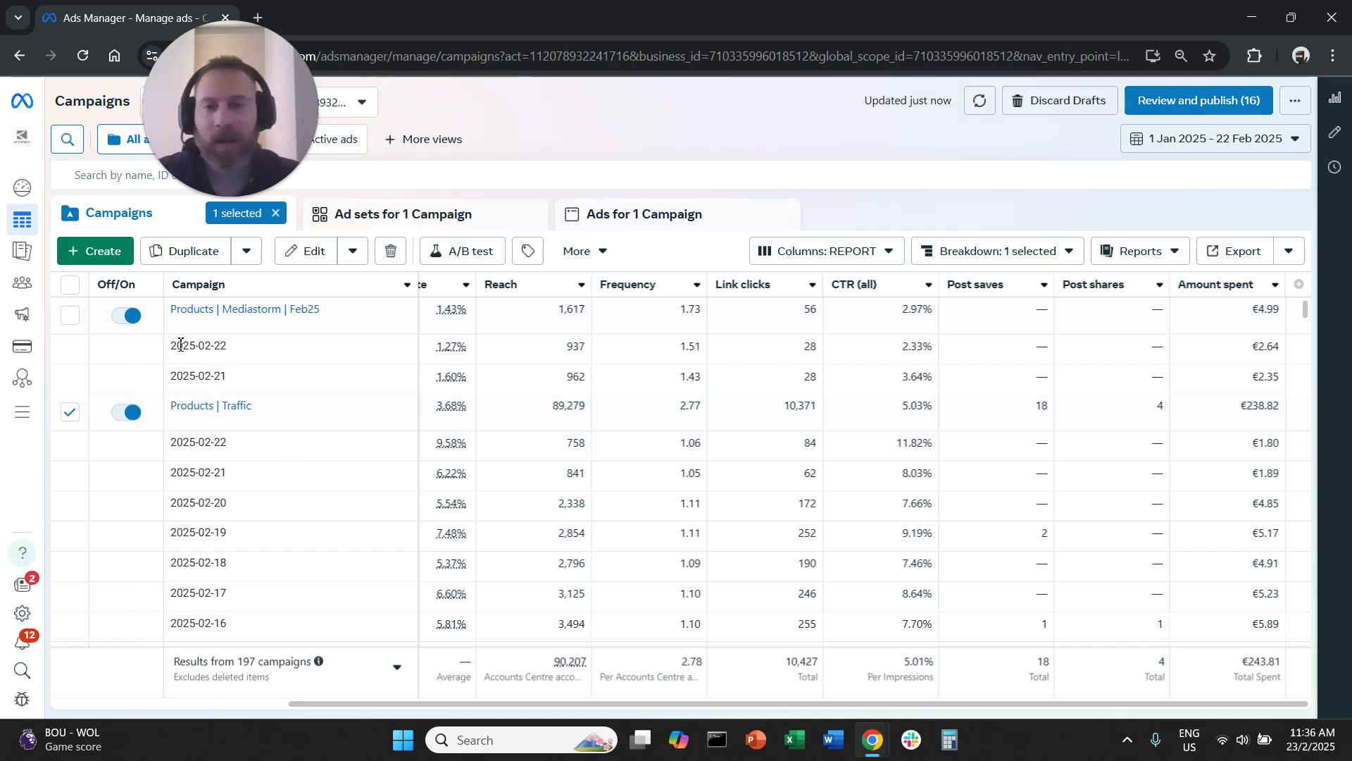
Review the daily rows, pointing out the 2025-02-22 date
{"action": "left_click_drag", "start_coordinate": [177, 344], "coordinate": [226, 345]}
{"action": "left_click", "coordinate": [202, 381]}
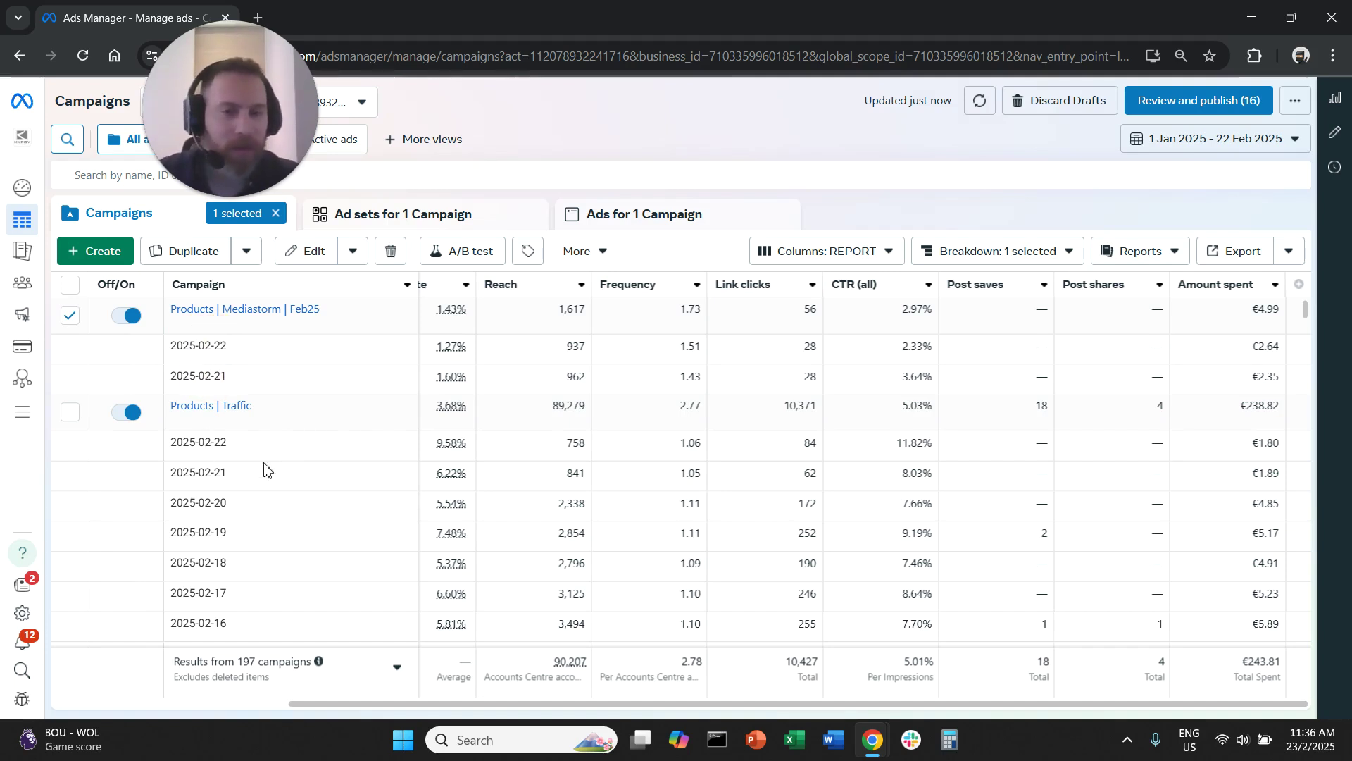
{"action": "scroll", "coordinate": [629, 514], "scroll_direction": "down", "scroll_amount": 3}
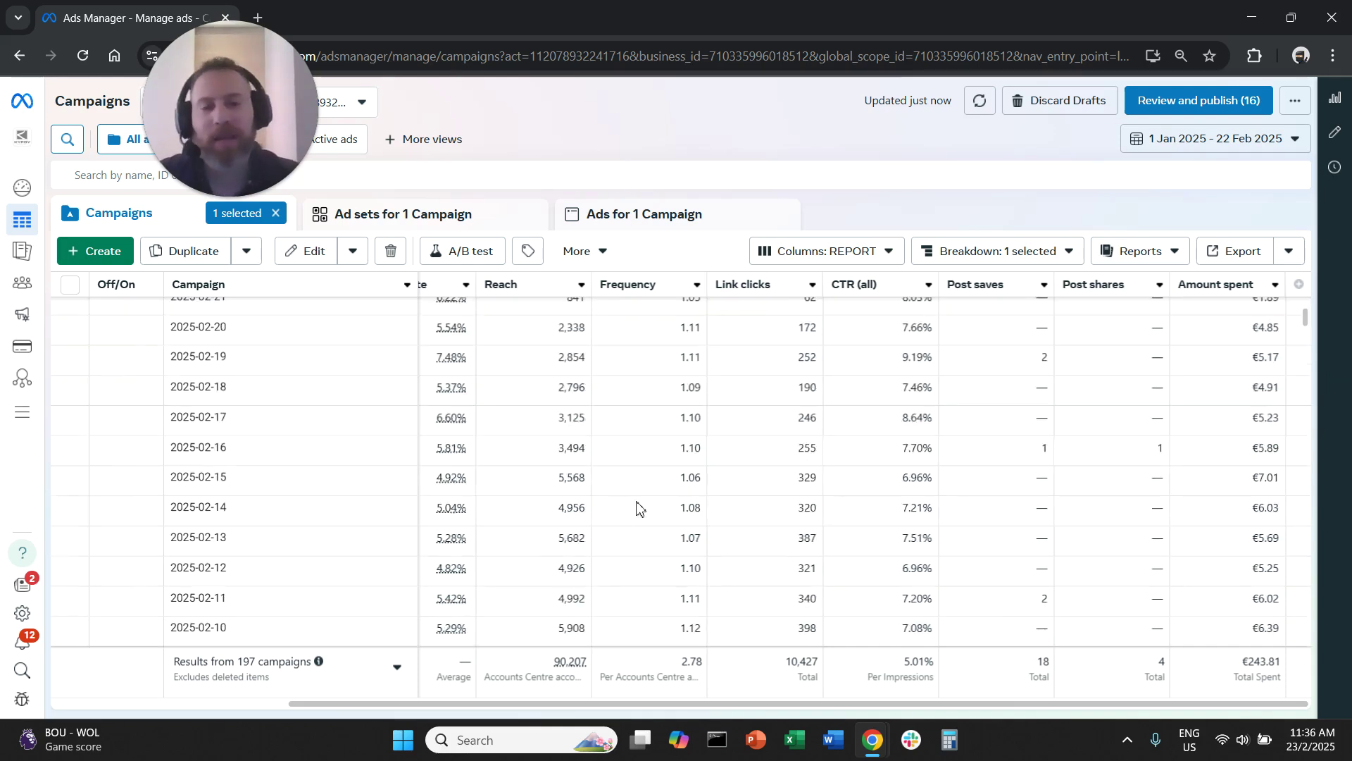
{"action": "scroll", "coordinate": [638, 509], "scroll_direction": "up", "scroll_amount": 3}
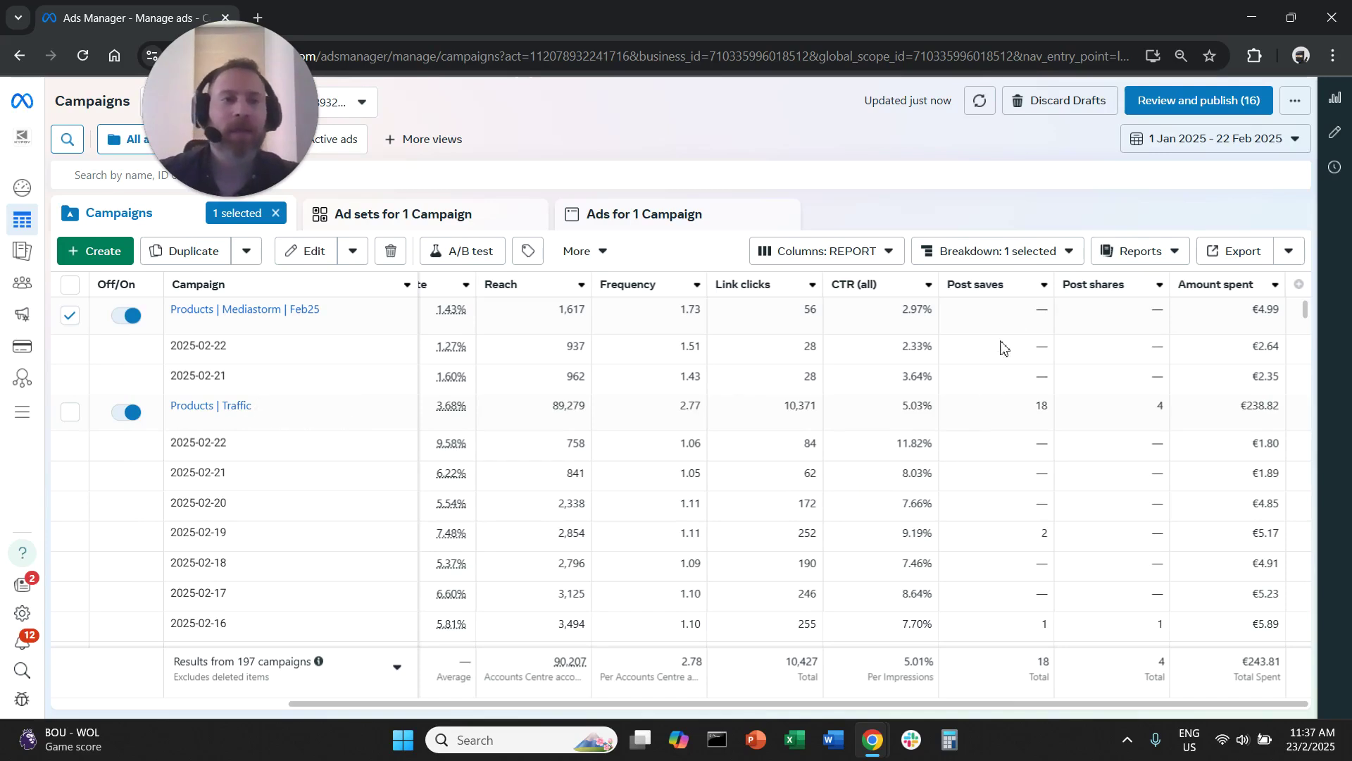
{"action": "left_click", "coordinate": [1028, 255]}
{"action": "scroll", "coordinate": [1005, 596], "scroll_direction": "down", "scroll_amount": 3}
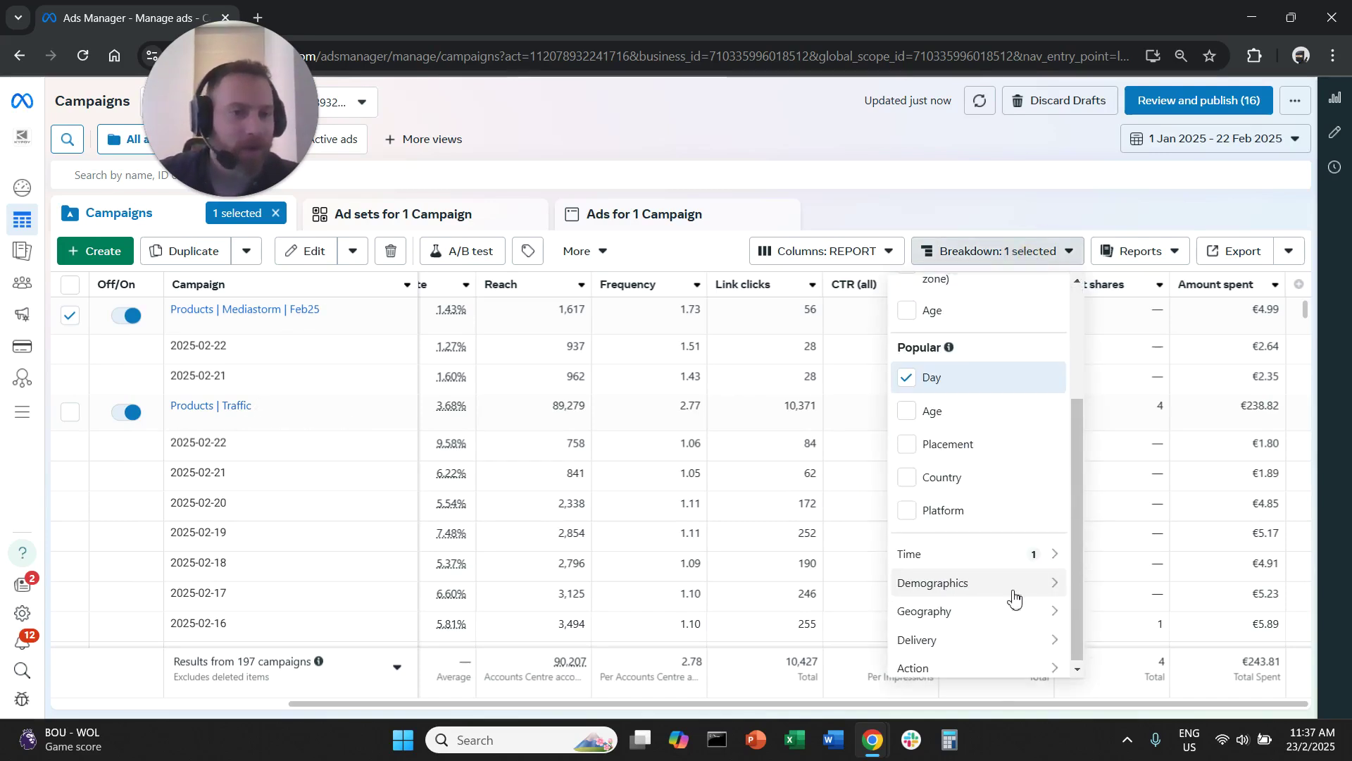
{"action": "mouse_move", "coordinate": [982, 553]}
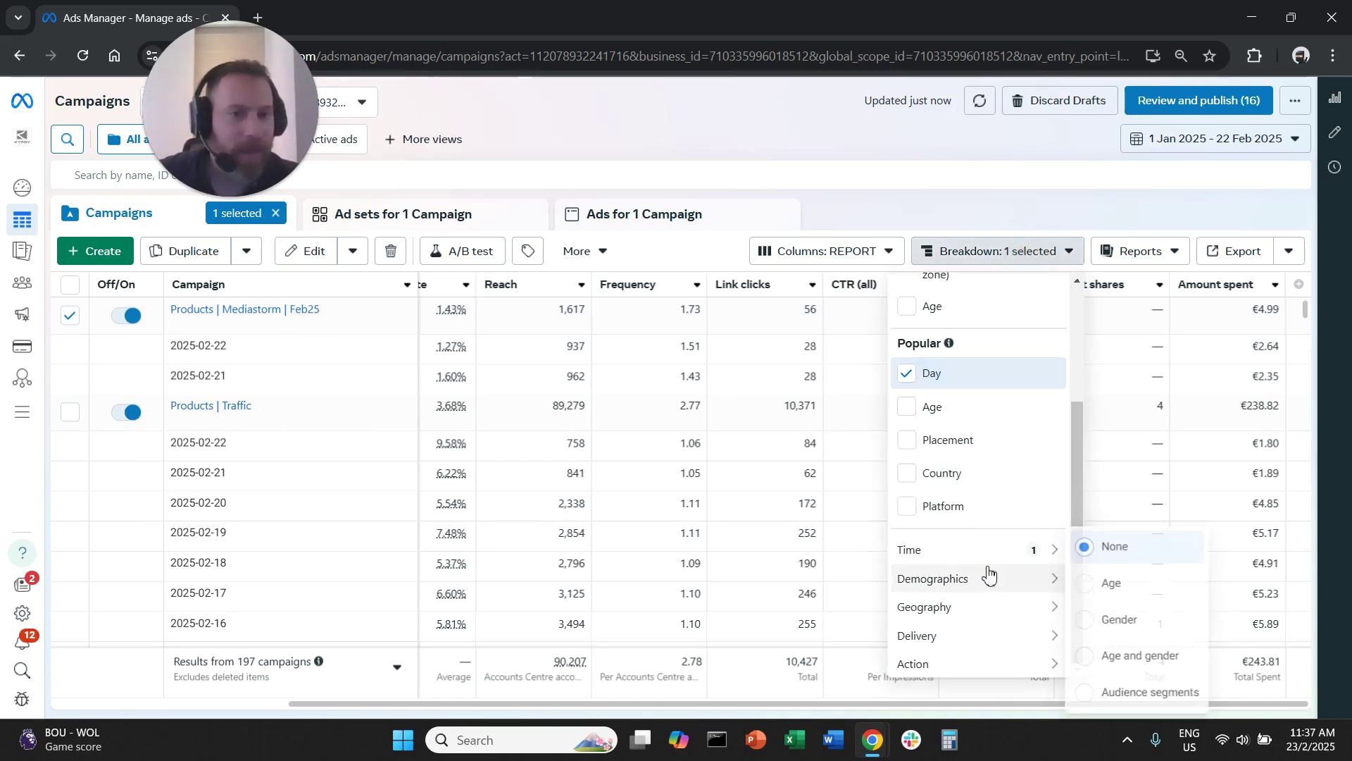
{"action": "mouse_move", "coordinate": [981, 638]}
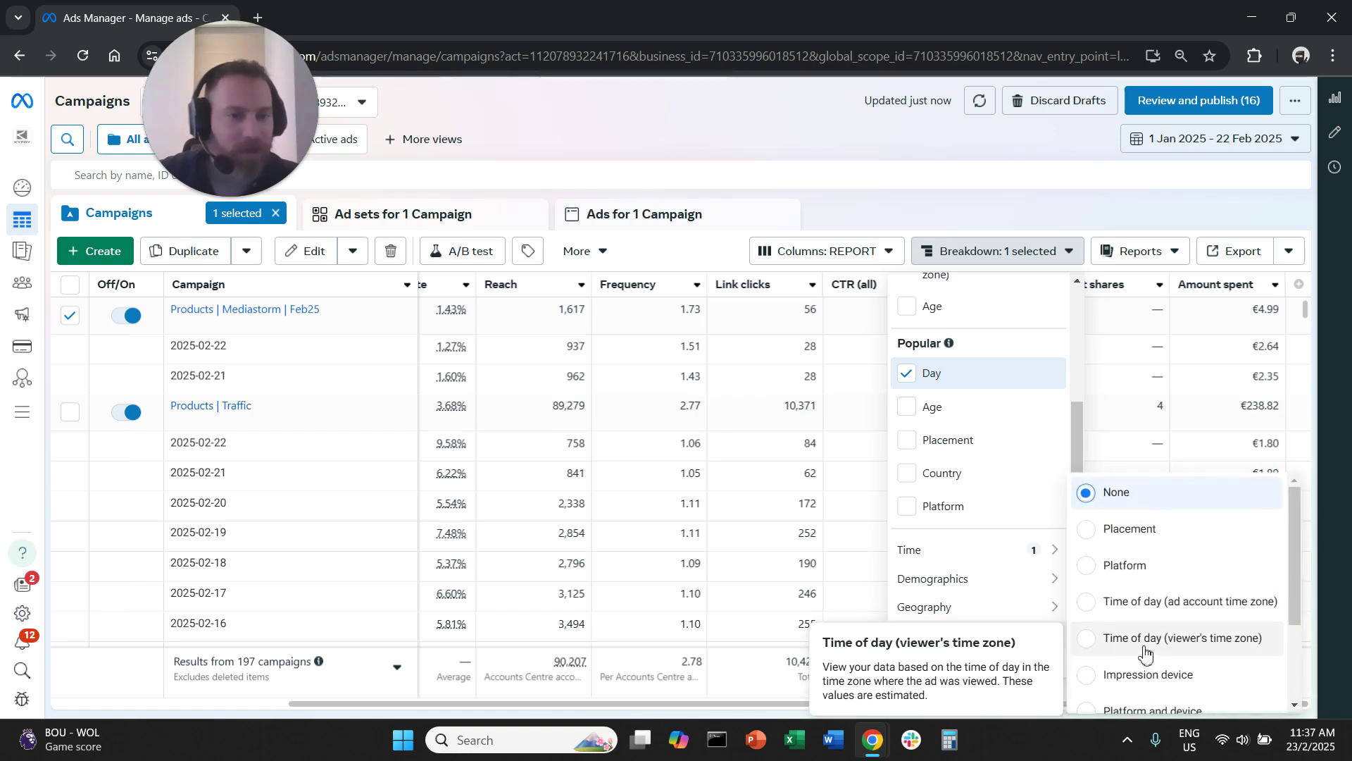
{"action": "left_click", "coordinate": [1119, 641]}
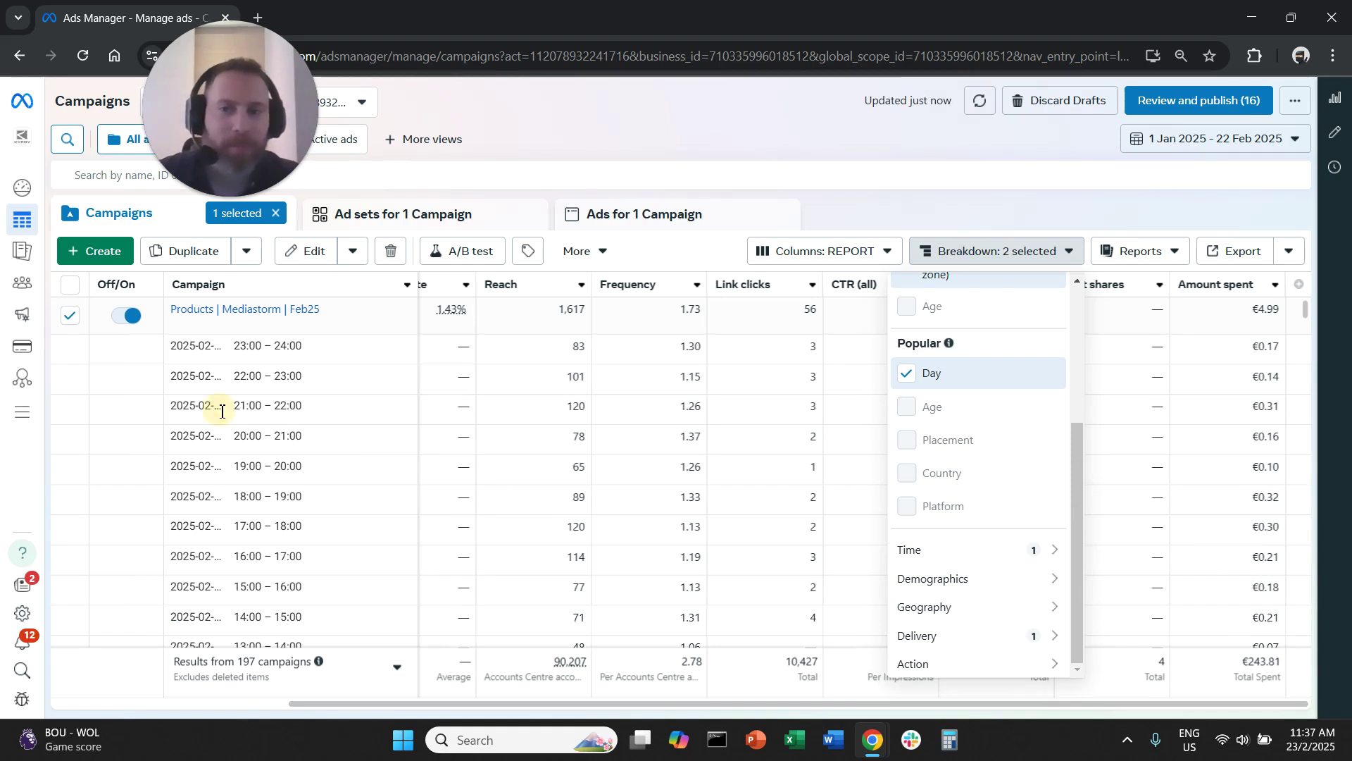
{"action": "left_click", "coordinate": [229, 413]}
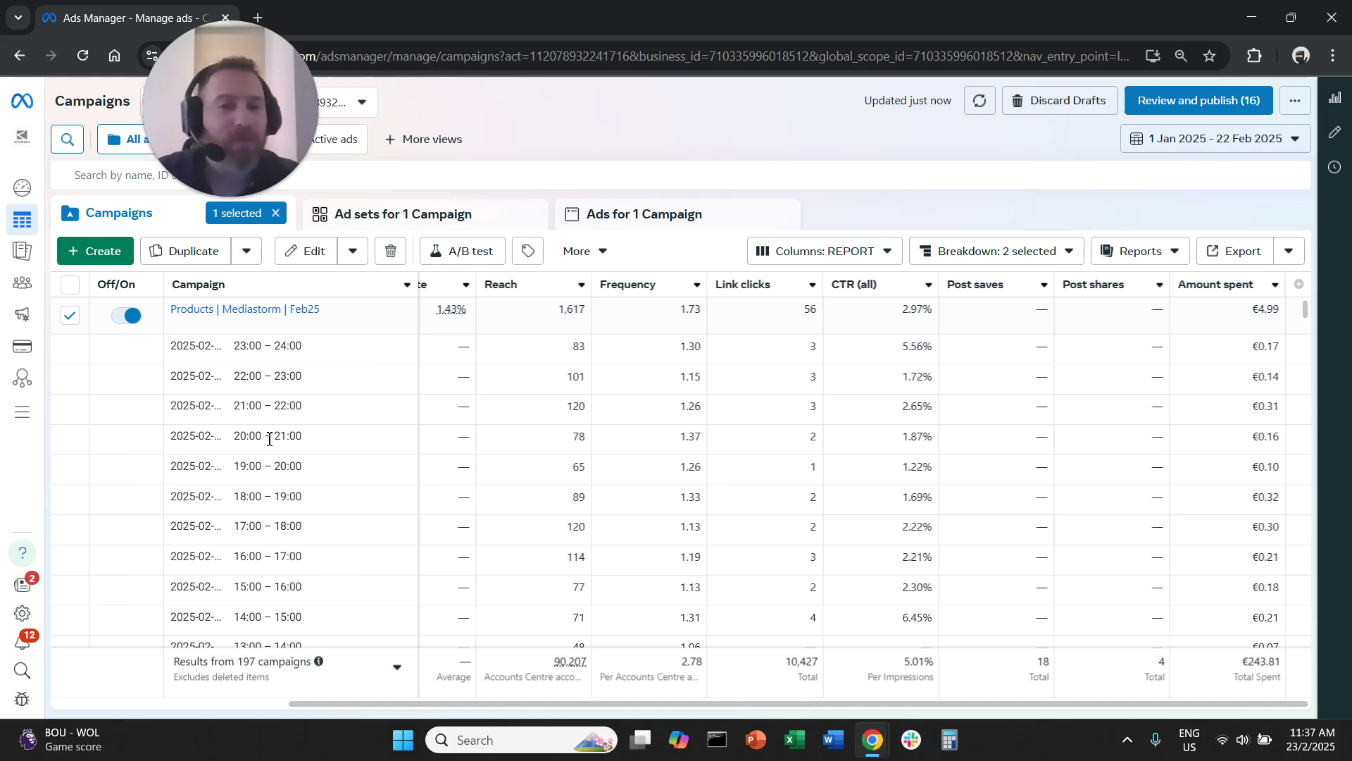
{"action": "scroll", "coordinate": [294, 435], "scroll_direction": "down", "scroll_amount": 10}
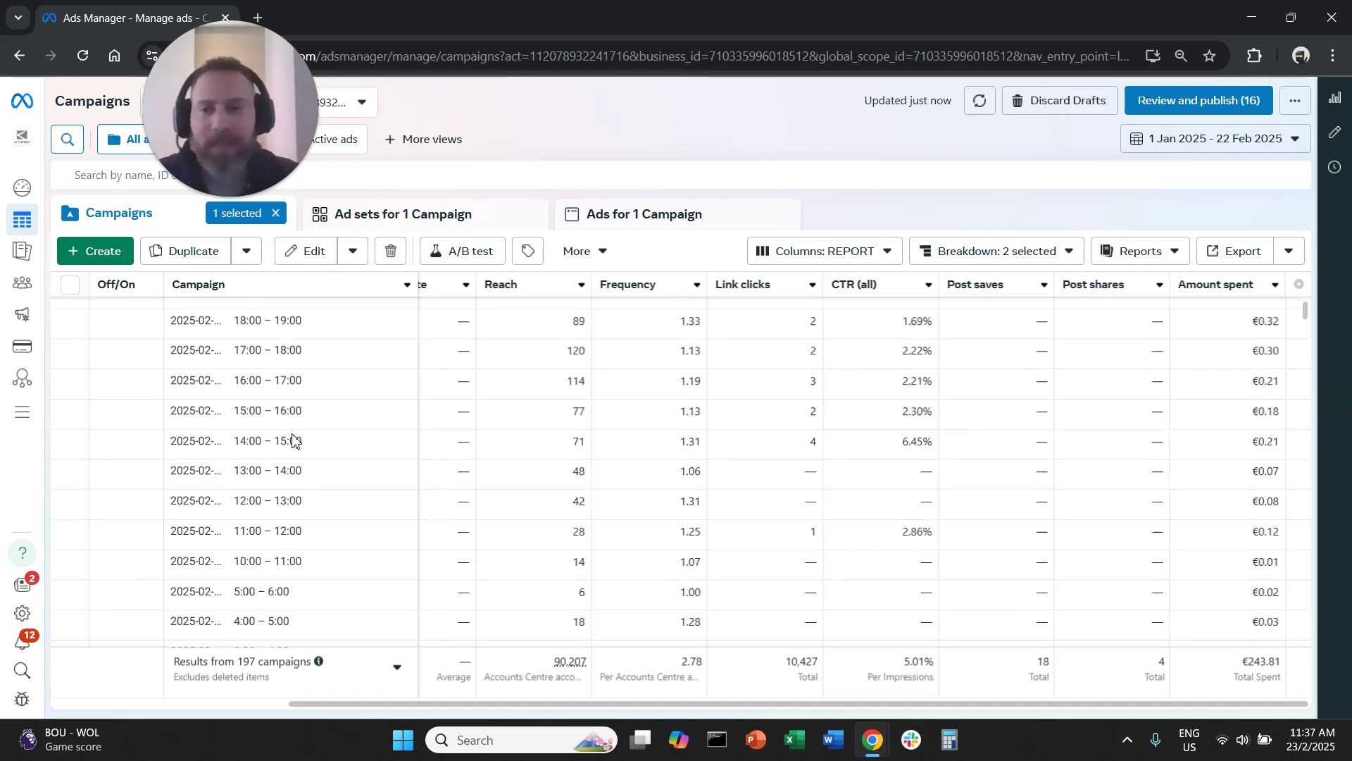
{"action": "scroll", "coordinate": [289, 431], "scroll_direction": "down", "scroll_amount": 4}
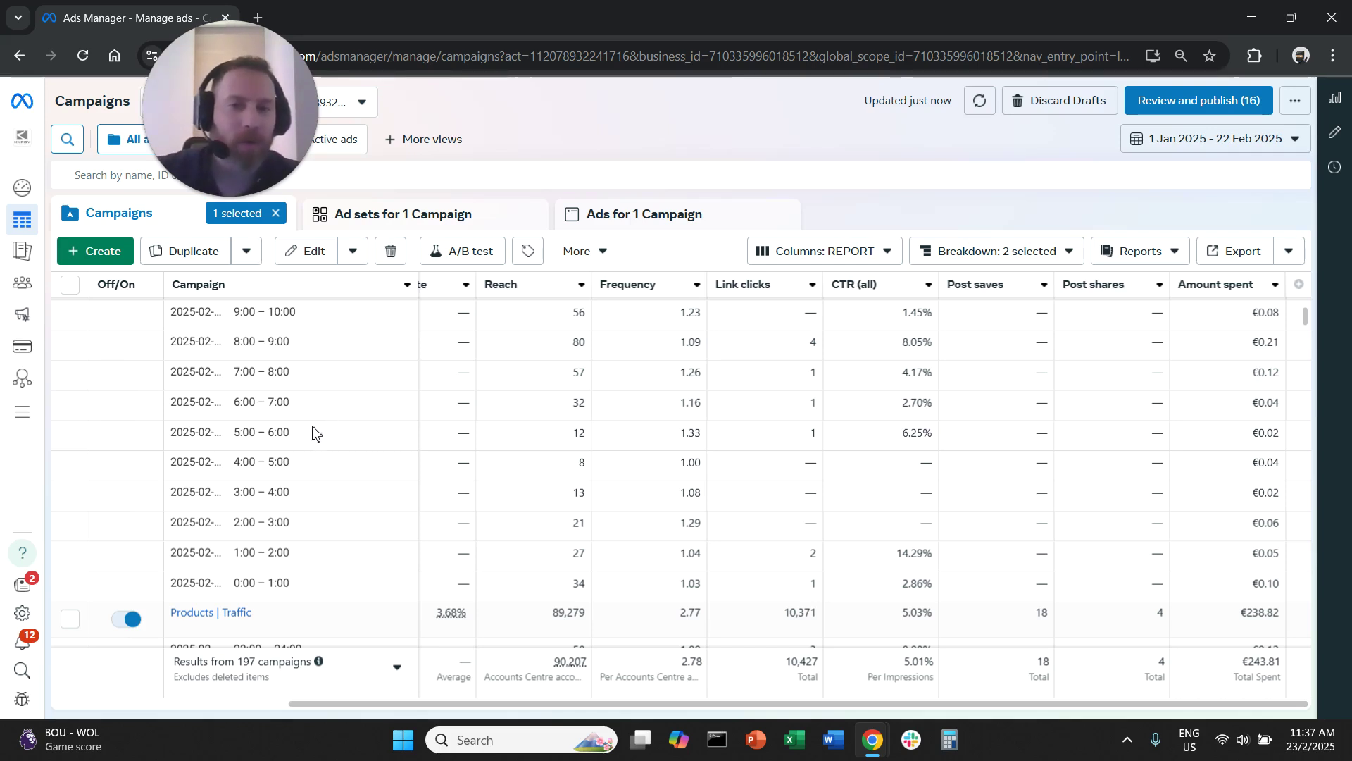
{"action": "left_click_drag", "start_coordinate": [189, 402], "coordinate": [215, 404]}
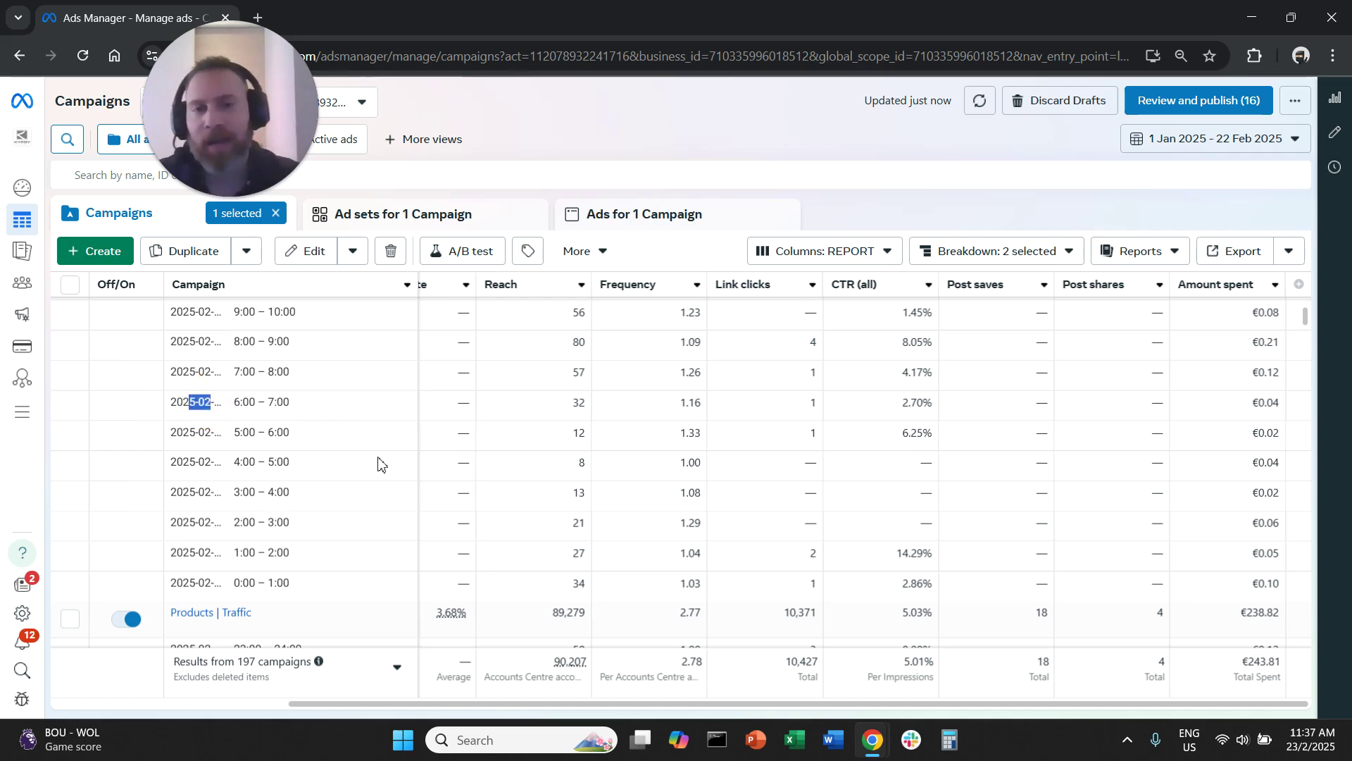
{"action": "scroll", "coordinate": [372, 465], "scroll_direction": "up", "scroll_amount": 7}
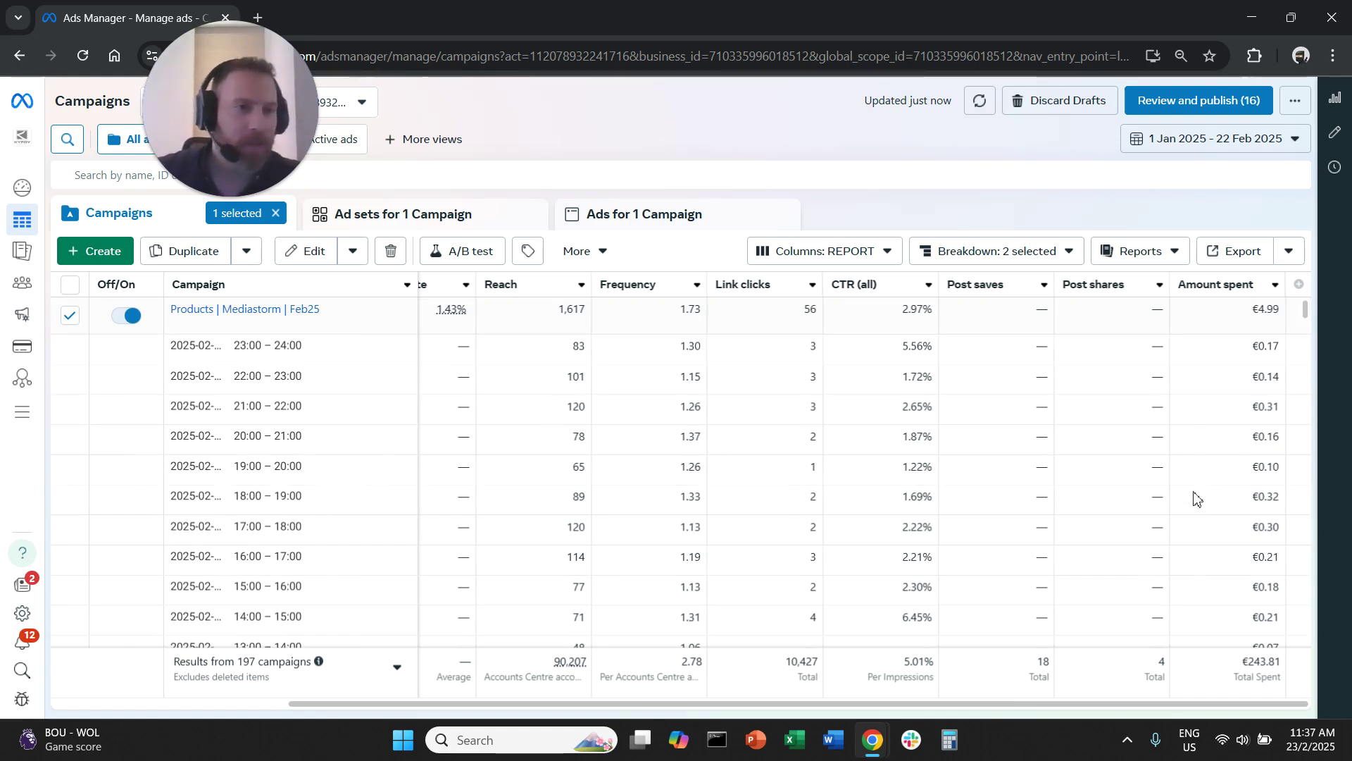
Export the day-and-hour breakdown table as CSV and open it in Excel
{"action": "left_click", "coordinate": [1235, 252]}
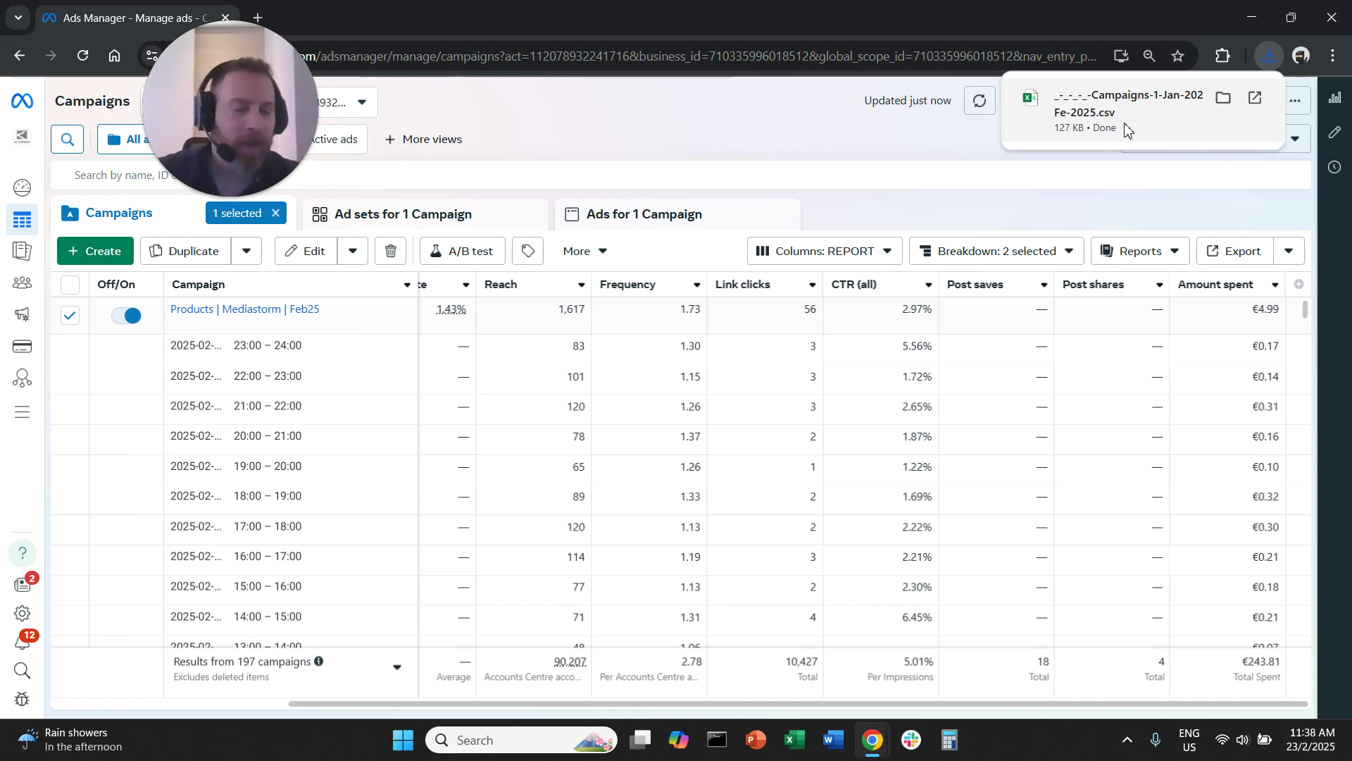
{"action": "left_click", "coordinate": [1125, 119]}
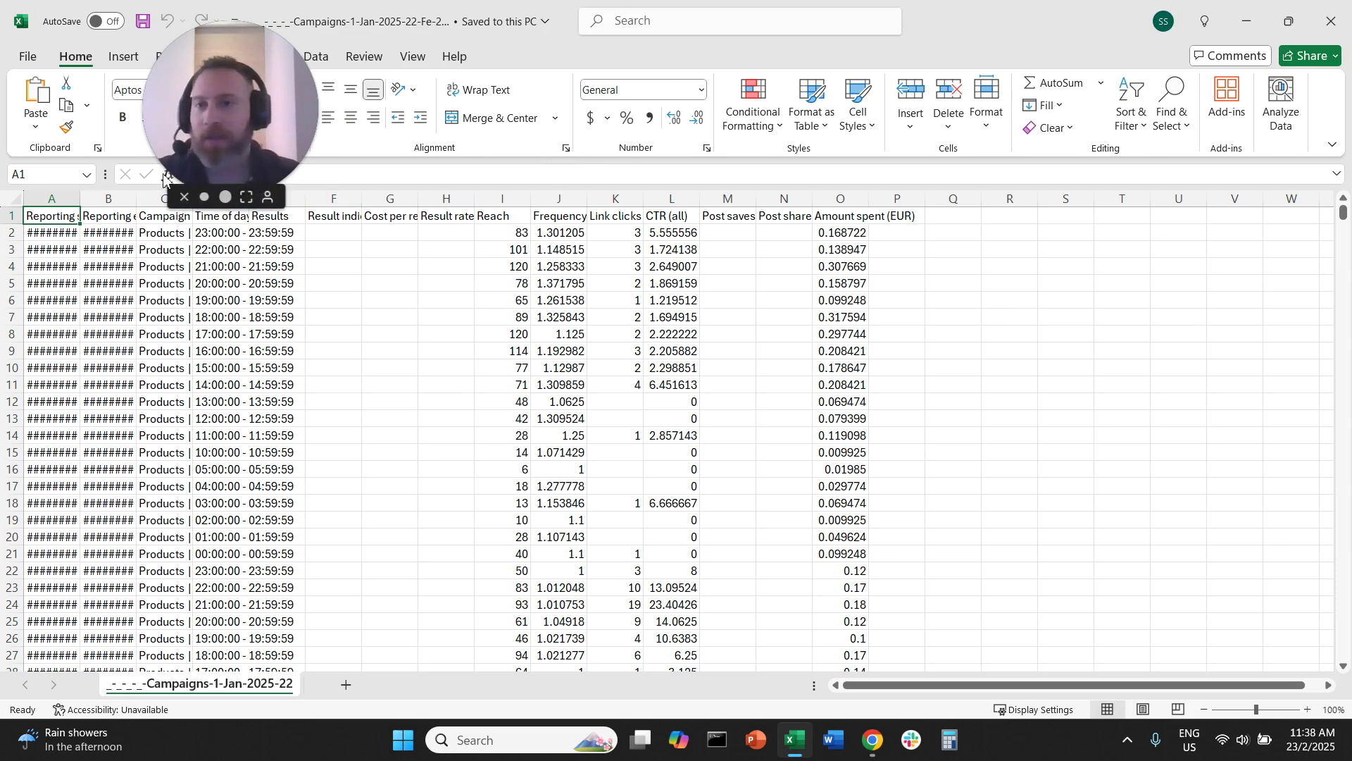
Autofit the reporting date columns A:B and widen column E
{"action": "left_click_drag", "start_coordinate": [52, 198], "coordinate": [175, 198]}
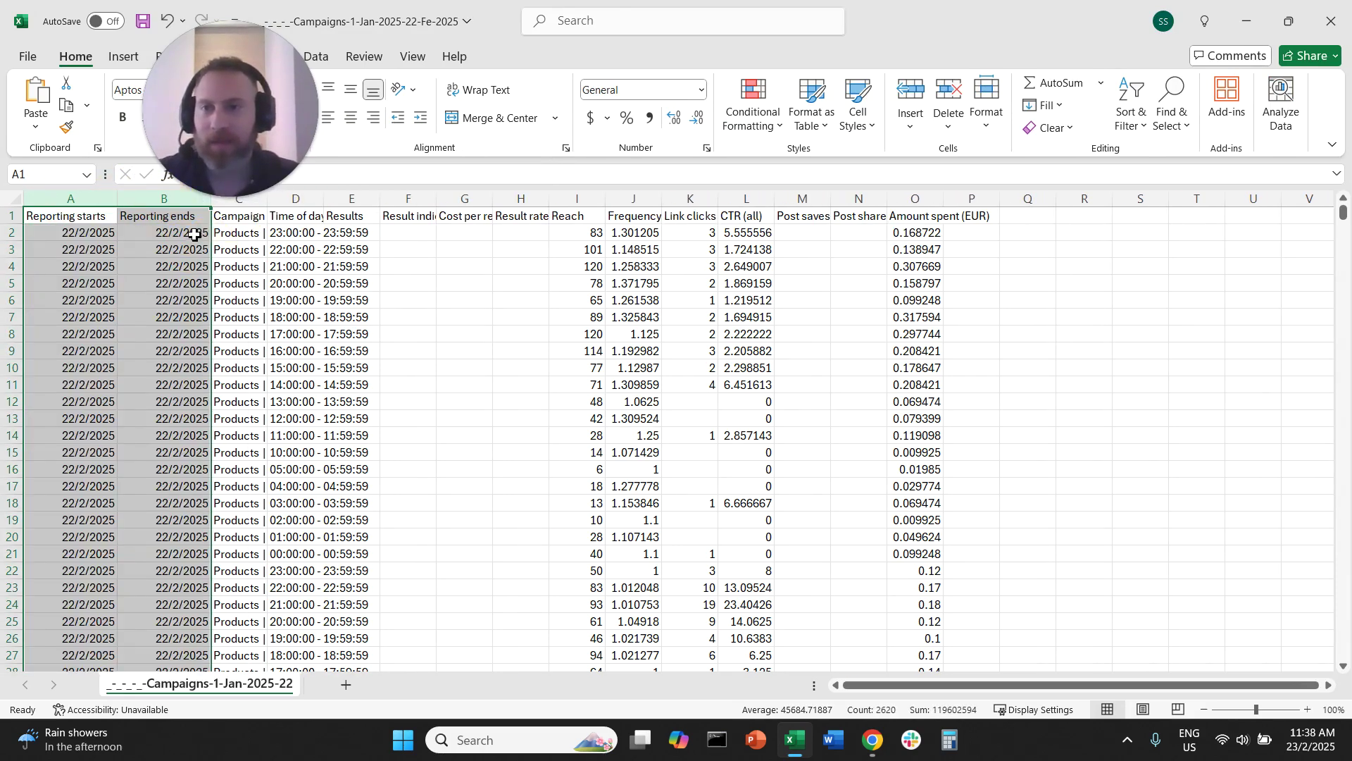
{"action": "left_click", "coordinate": [194, 235]}
{"action": "left_click", "coordinate": [184, 351]}
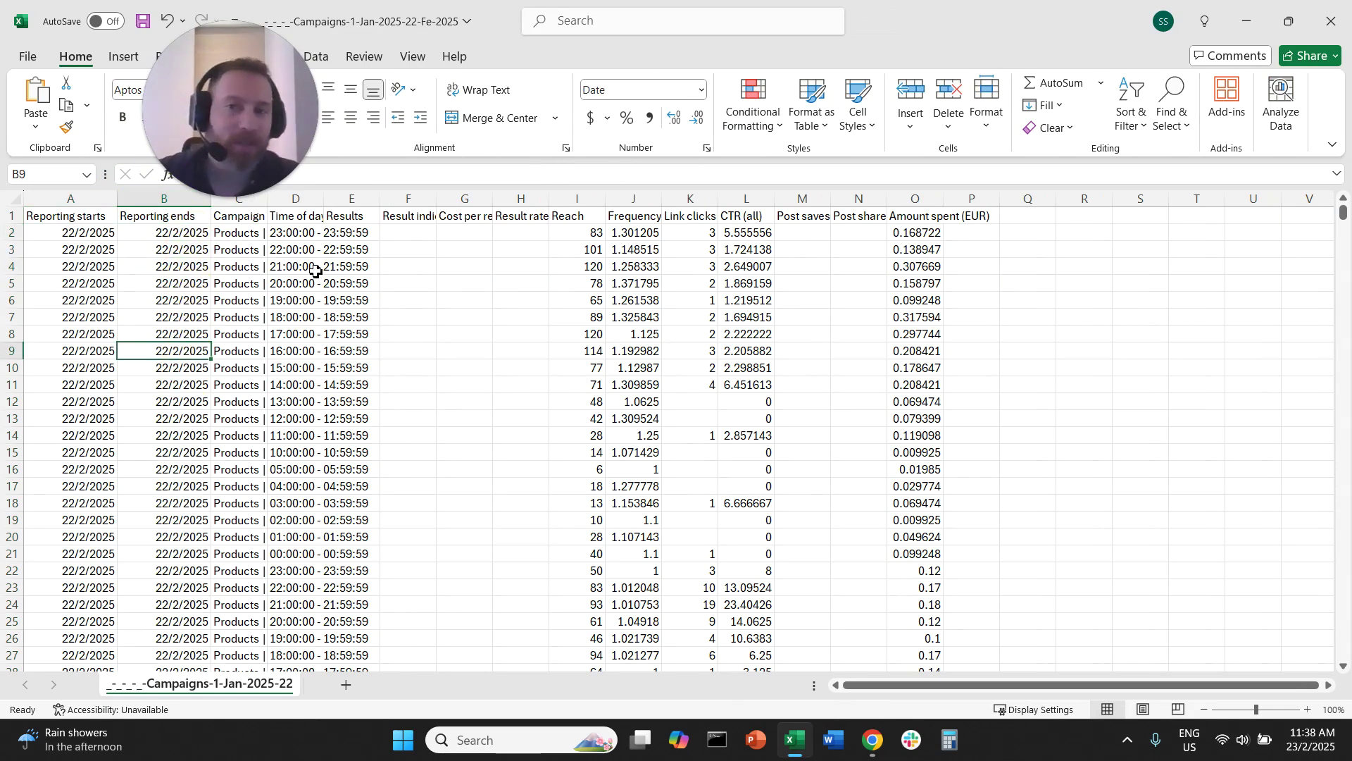
{"action": "mouse_move", "coordinate": [313, 206]}
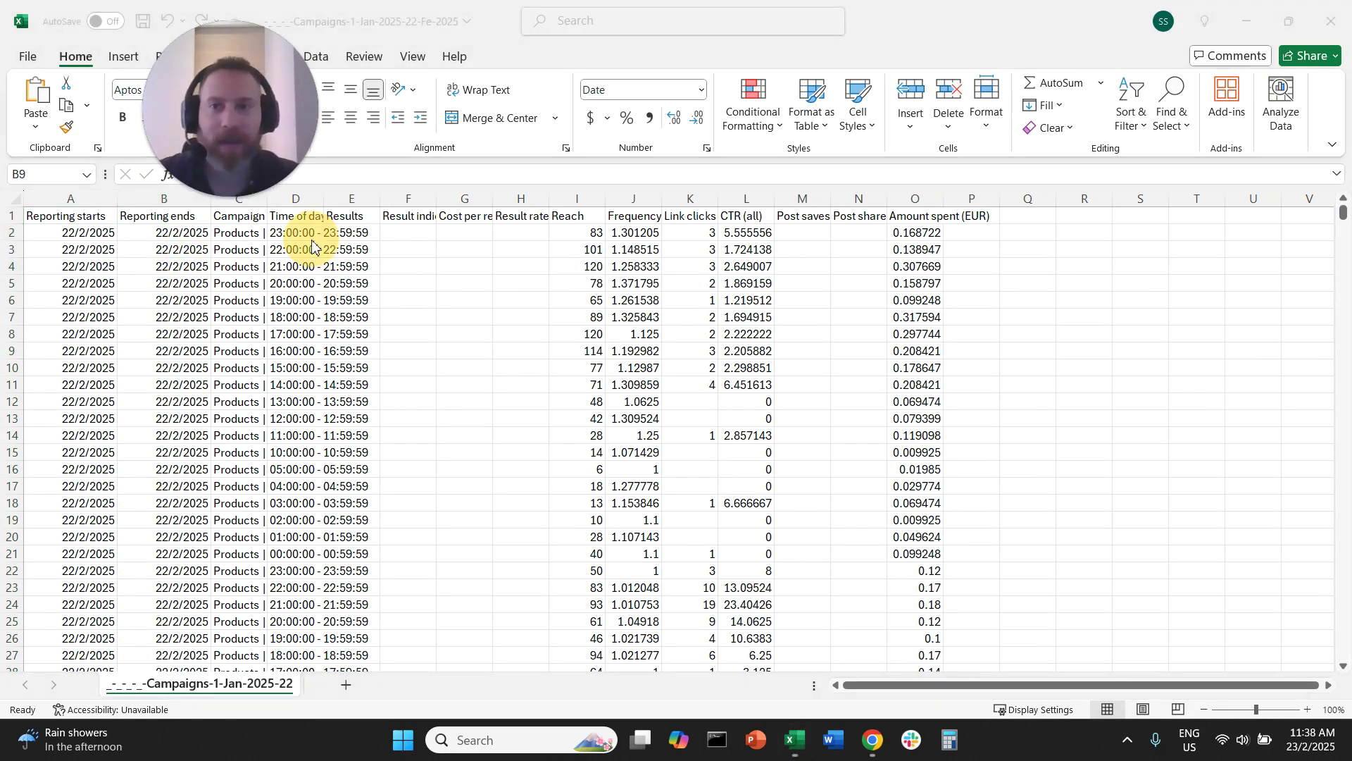
{"action": "left_click", "coordinate": [352, 199]}
{"action": "left_click_drag", "start_coordinate": [380, 206], "coordinate": [488, 206]}
{"action": "left_click", "coordinate": [521, 250]}
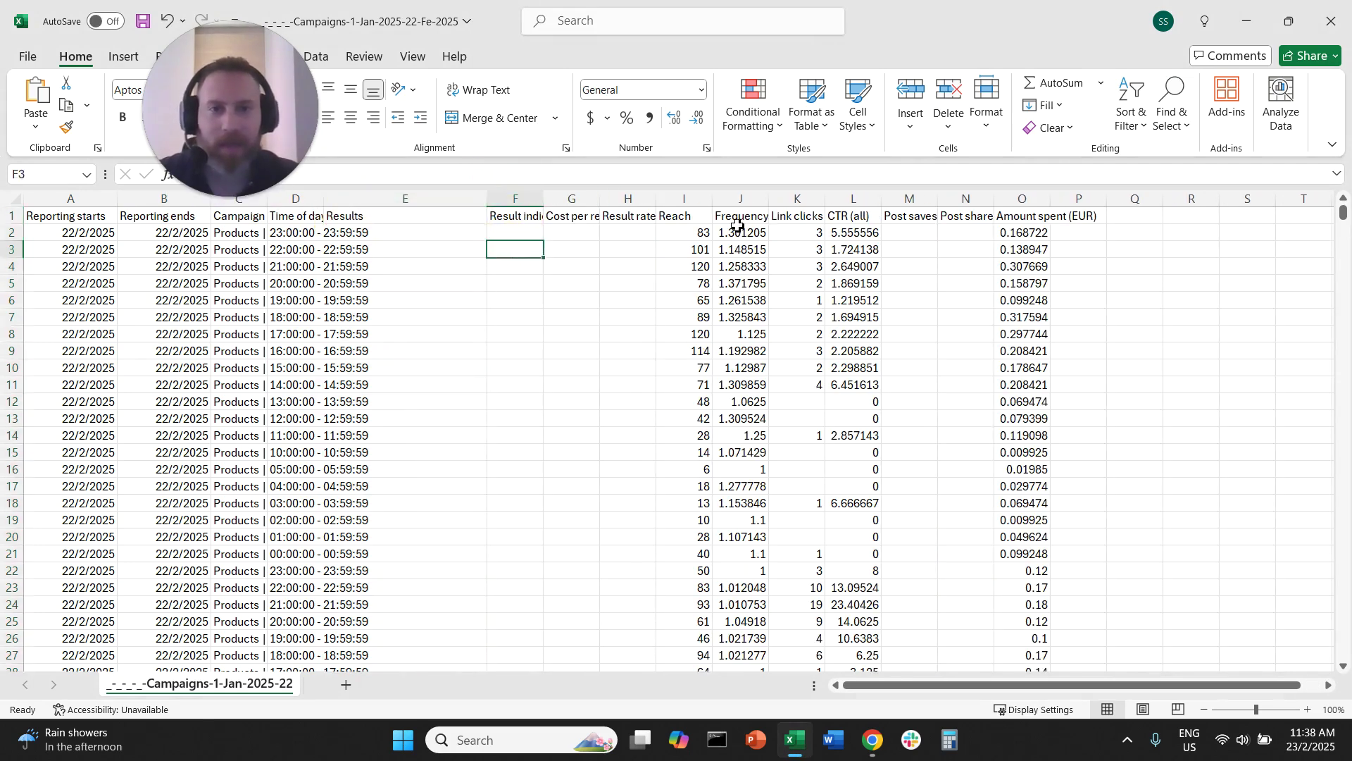
Delete the three empty result columns F:H, then select Post saves and Post shares
{"action": "left_click", "coordinate": [683, 199]}
{"action": "left_click", "coordinate": [744, 200]}
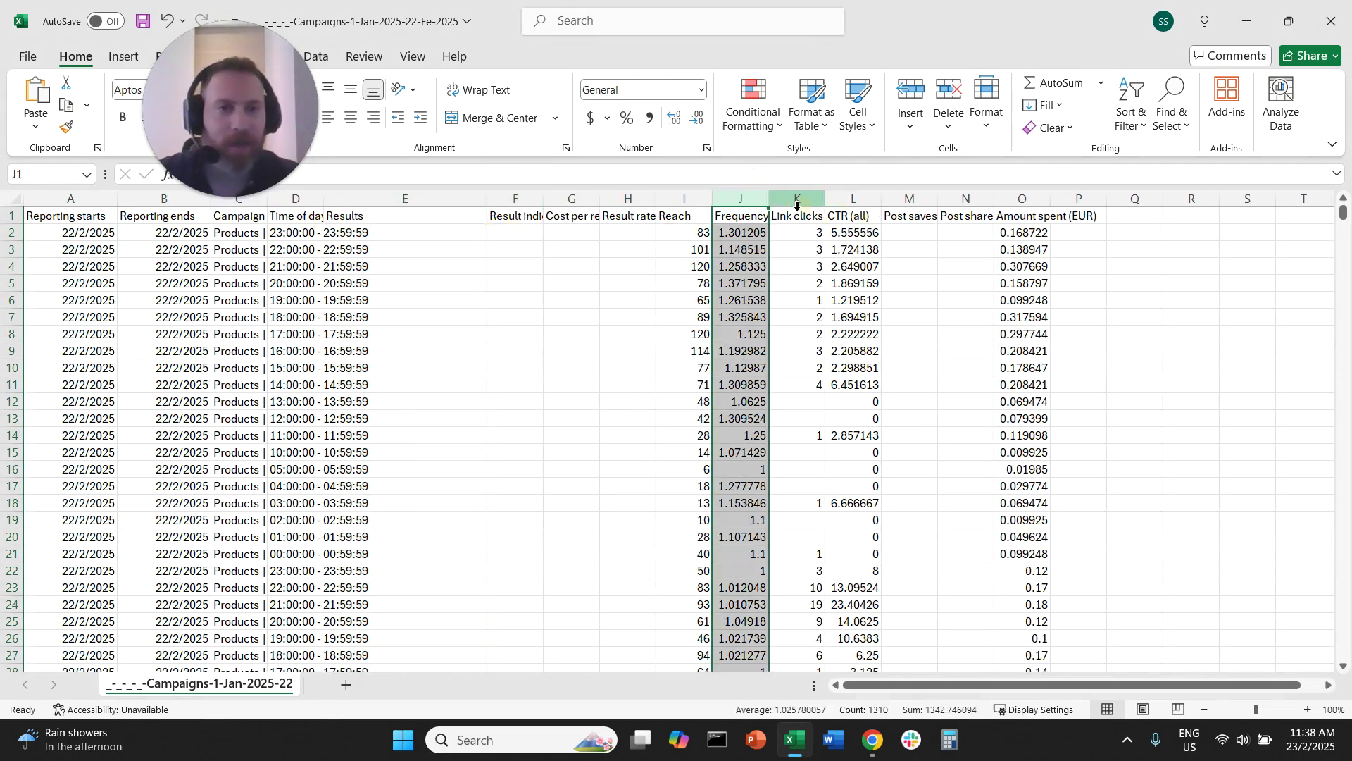
{"action": "left_click", "coordinate": [797, 199]}
{"action": "left_click", "coordinate": [854, 200]}
{"action": "left_click", "coordinate": [910, 199]}
{"action": "left_click_drag", "start_coordinate": [516, 200], "coordinate": [624, 199]}
{"action": "right_click", "coordinate": [625, 199]}
{"action": "left_click", "coordinate": [687, 401]}
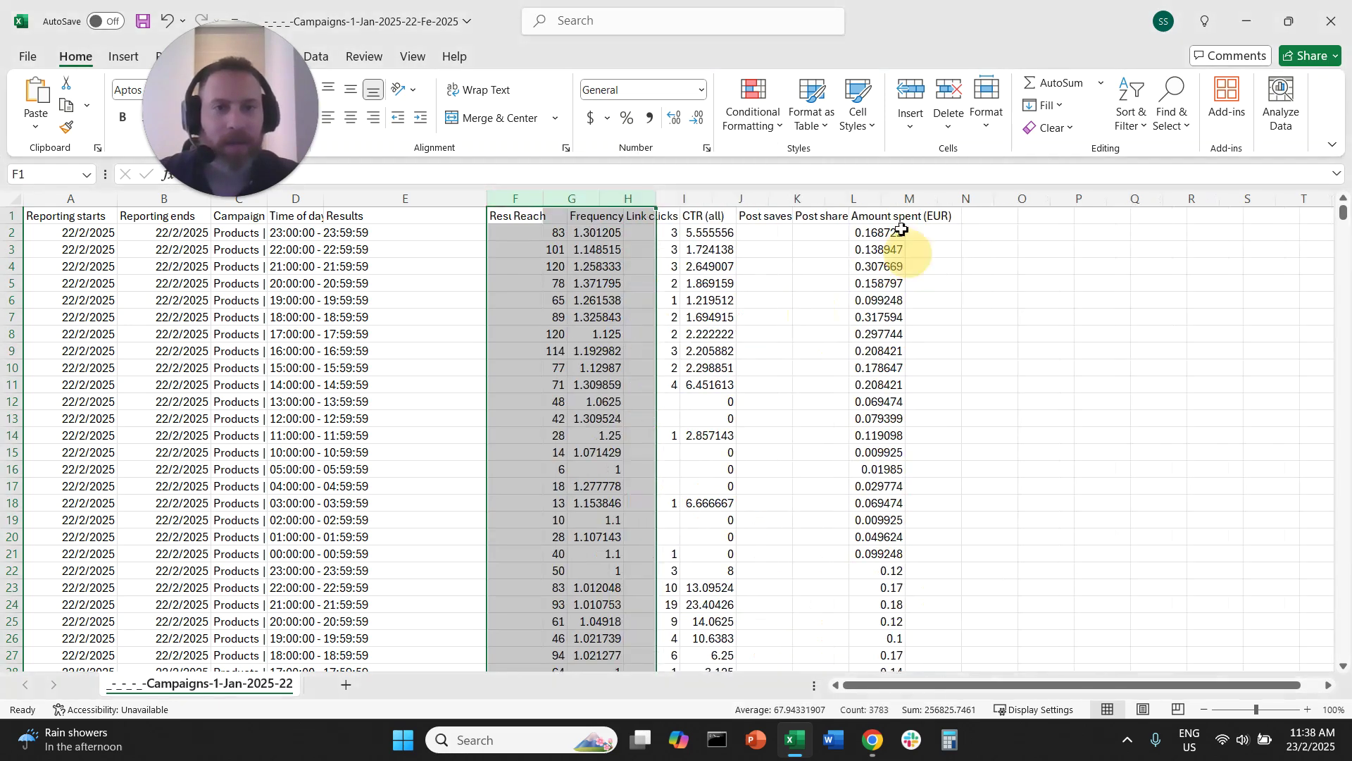
{"action": "left_click_drag", "start_coordinate": [741, 200], "coordinate": [800, 199]}
{"action": "right_click", "coordinate": [800, 199]}
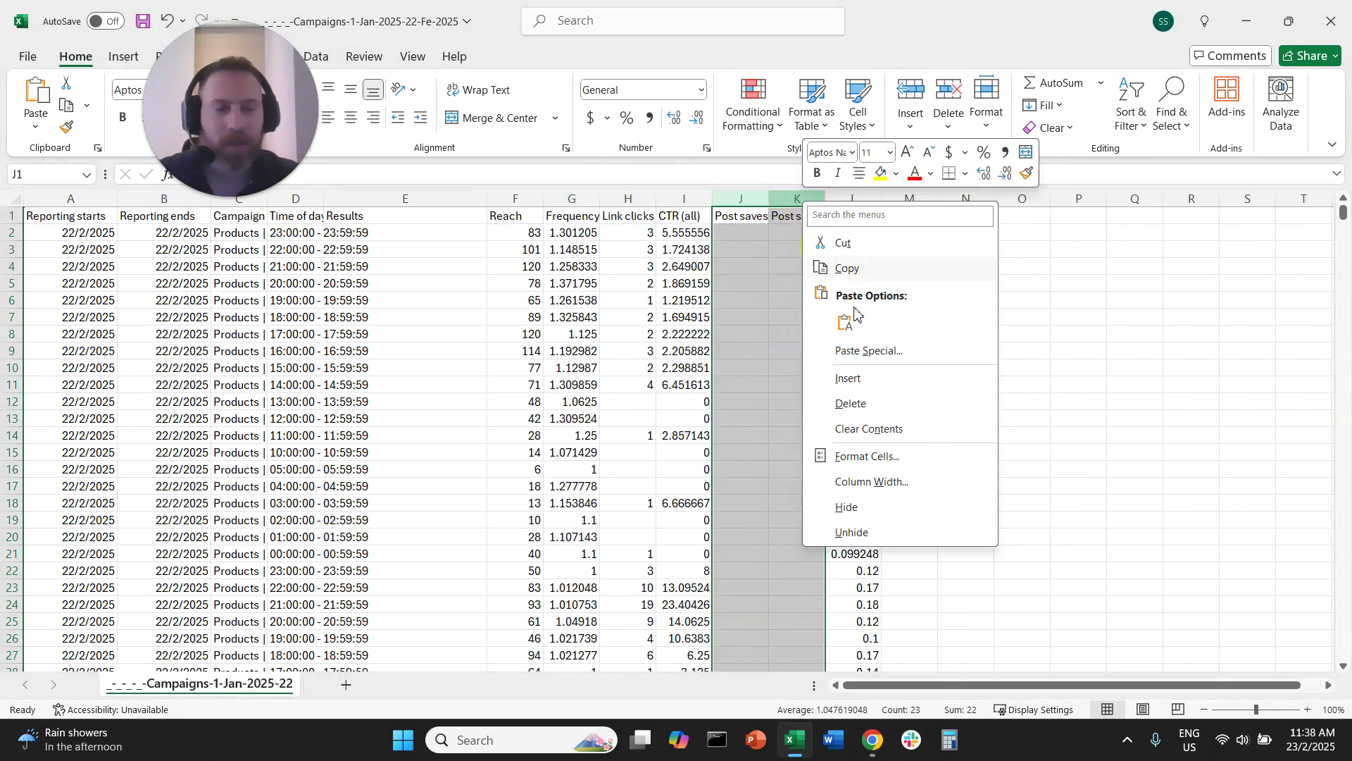
Delete the Post saves and Post shares columns and choose CSV UTF-8 as the save type
{"action": "left_click", "coordinate": [869, 404]}
{"action": "left_click", "coordinate": [27, 57]}
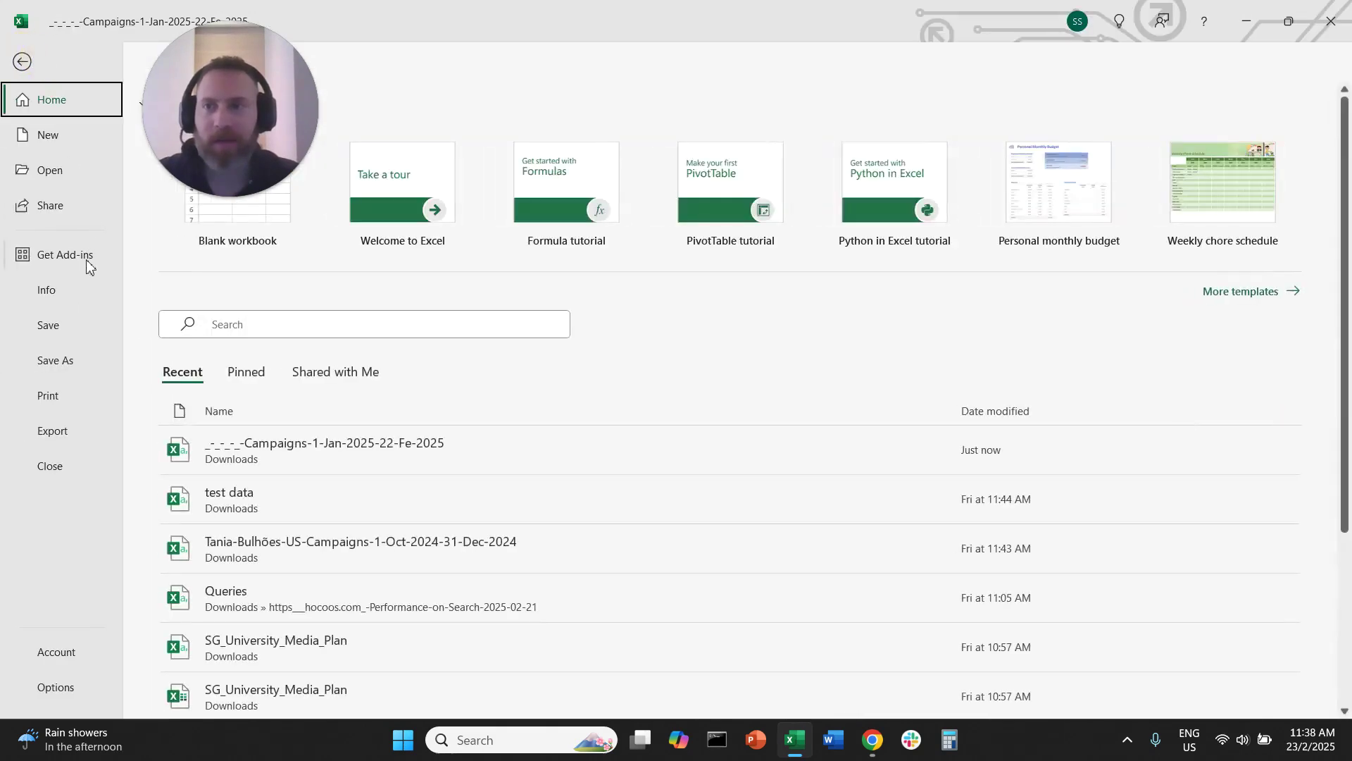
{"action": "left_click", "coordinate": [71, 366]}
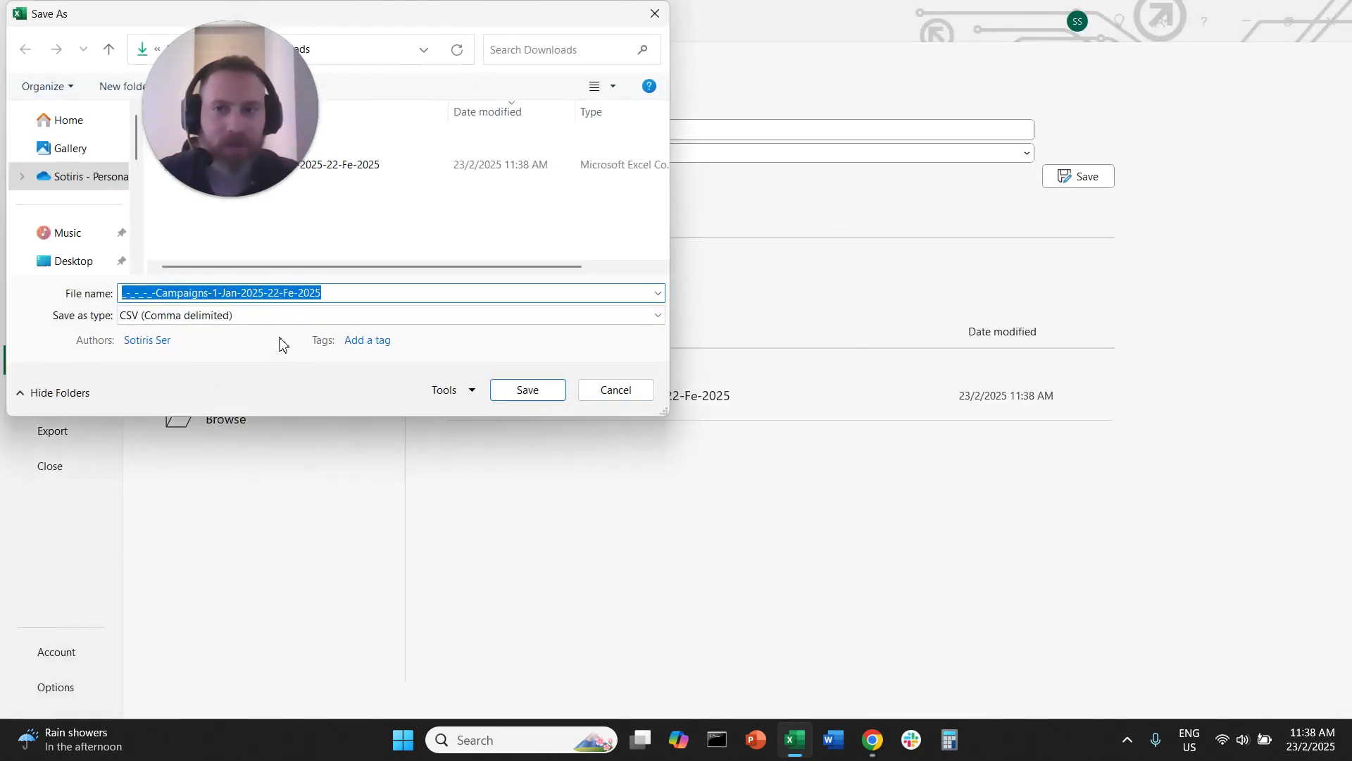
{"action": "left_click", "coordinate": [265, 317]}
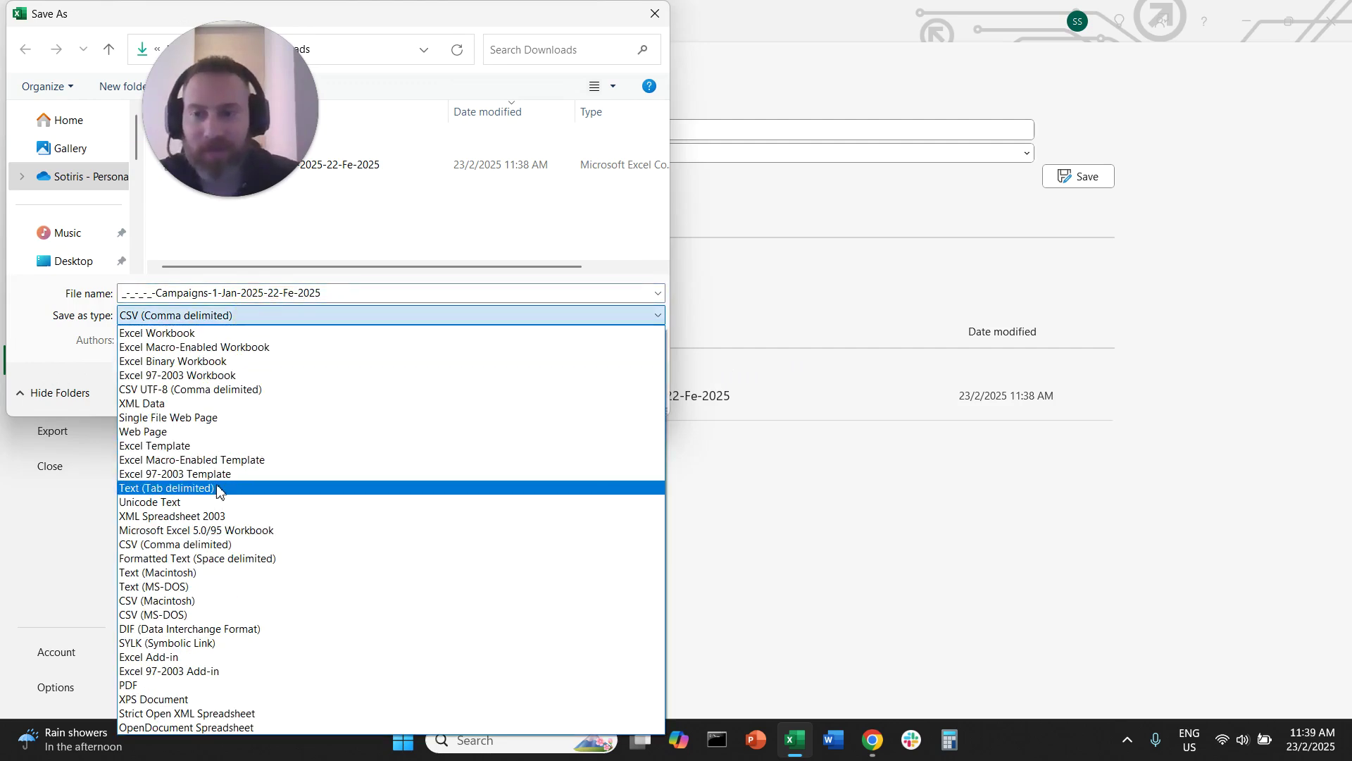
{"action": "left_click", "coordinate": [266, 389]}
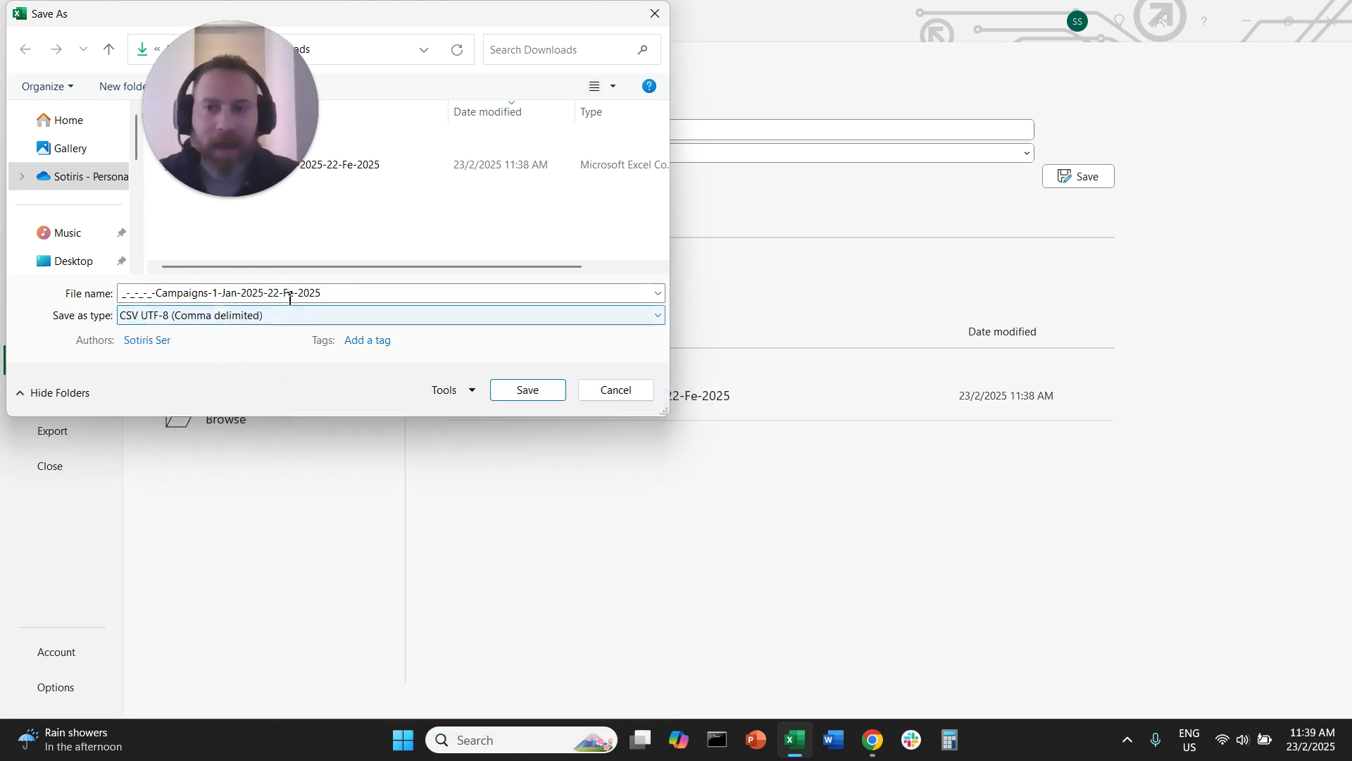
Save the file as 'Test Data' and close Excel
{"action": "triple_click", "coordinate": [289, 298]}
{"action": "type", "text": "Test"}
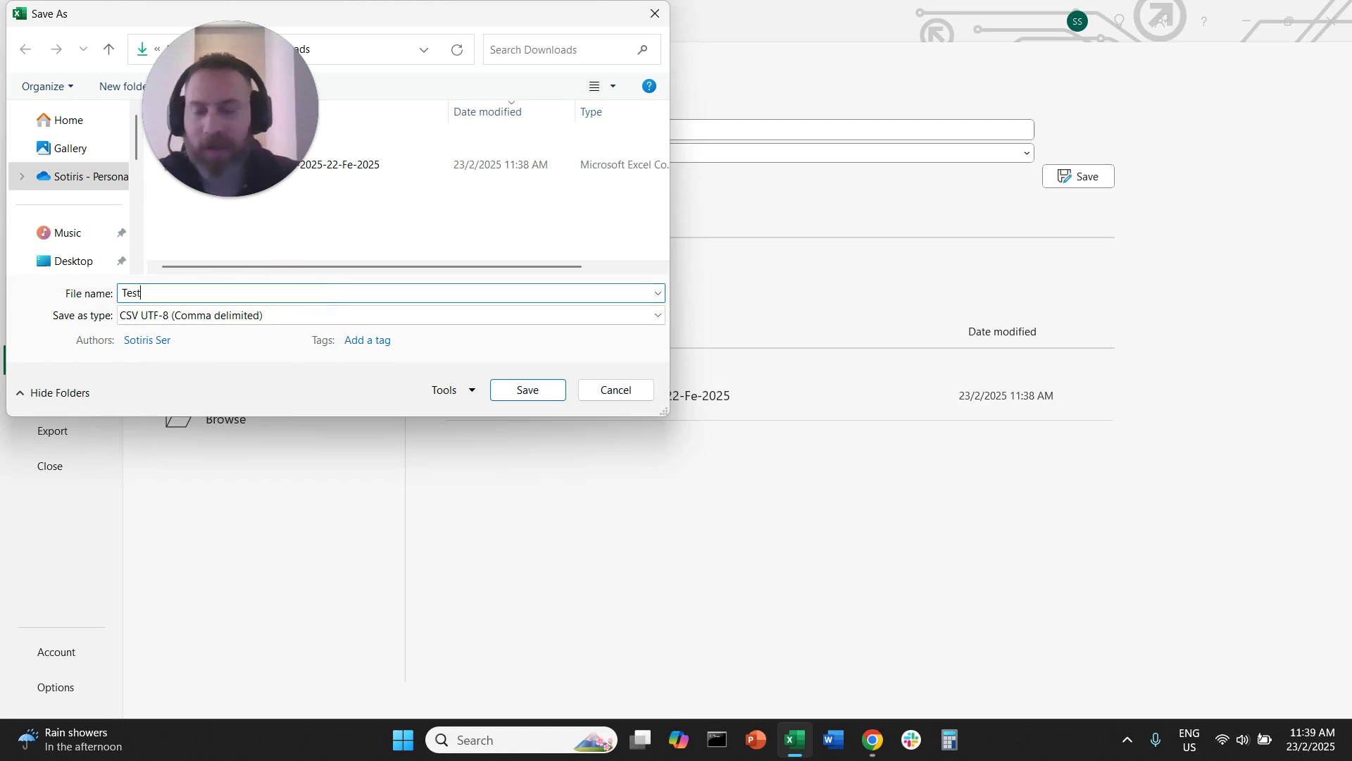
{"action": "type", "text": " Dad"}
{"action": "key", "text": "BackSpace"}
{"action": "type", "text": "t"}
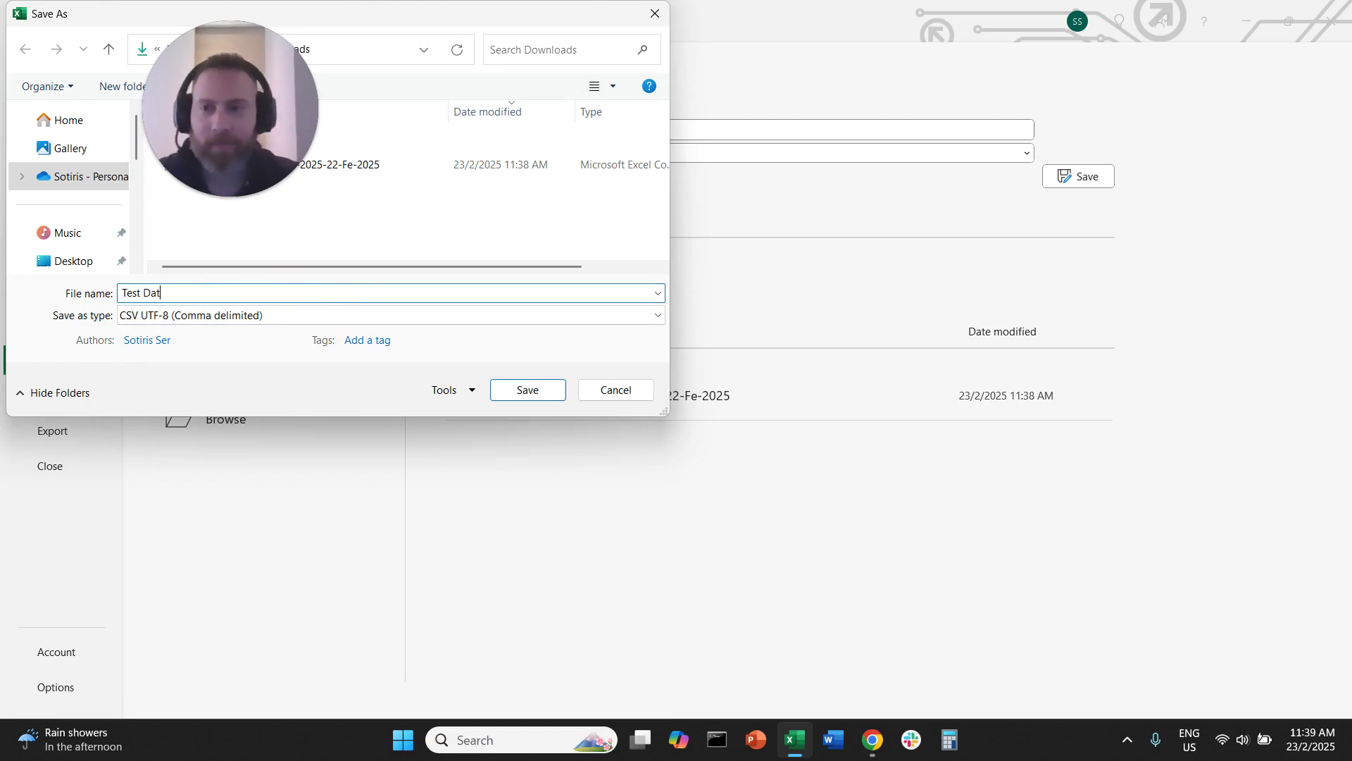
{"action": "type", "text": "a"}
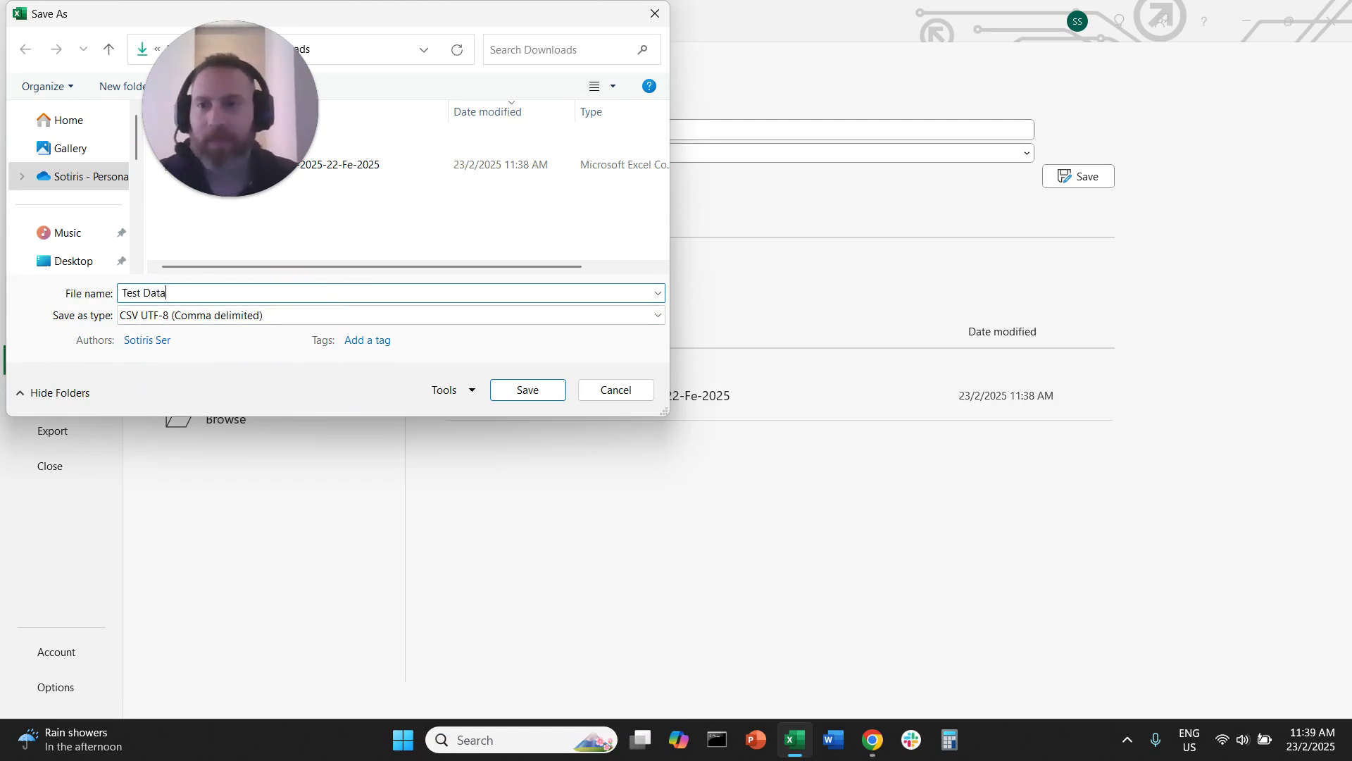
{"action": "left_click", "coordinate": [552, 391]}
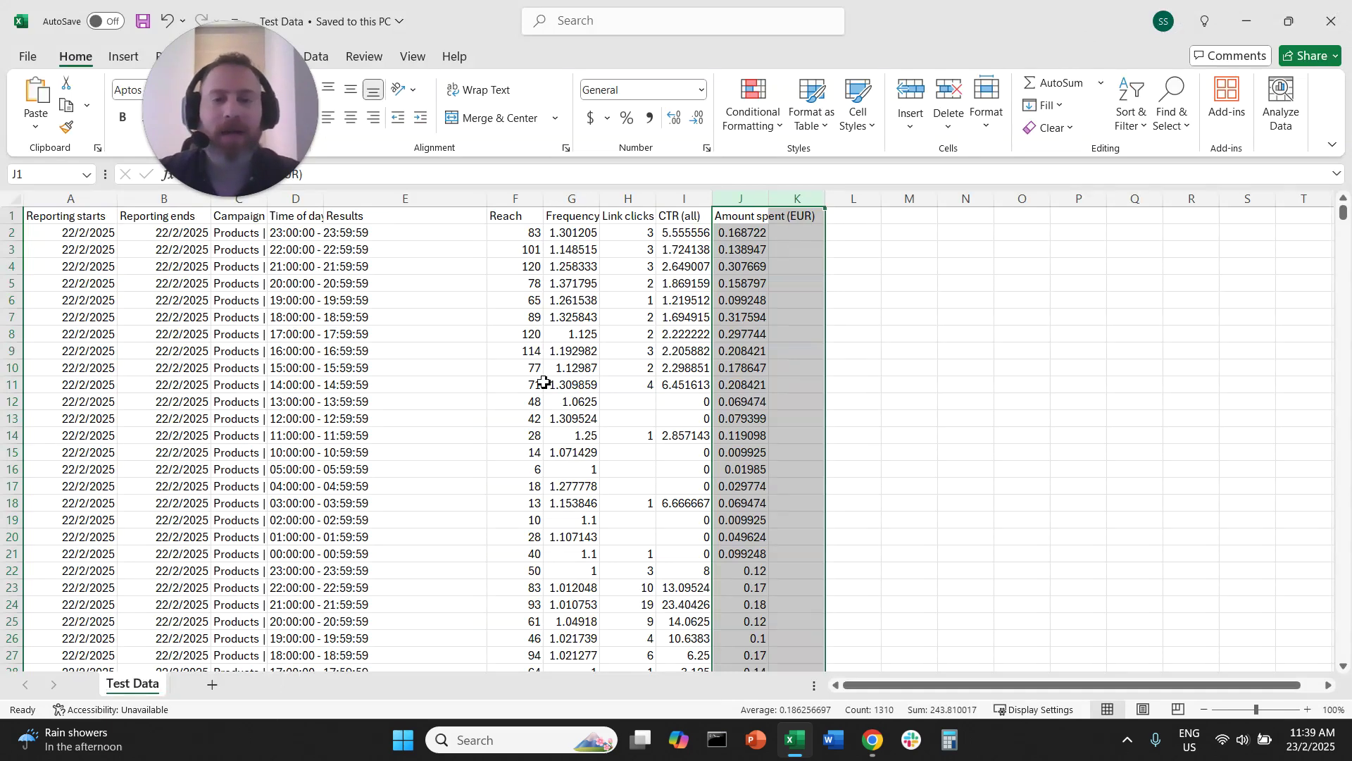
{"action": "left_click", "coordinate": [1332, 21]}
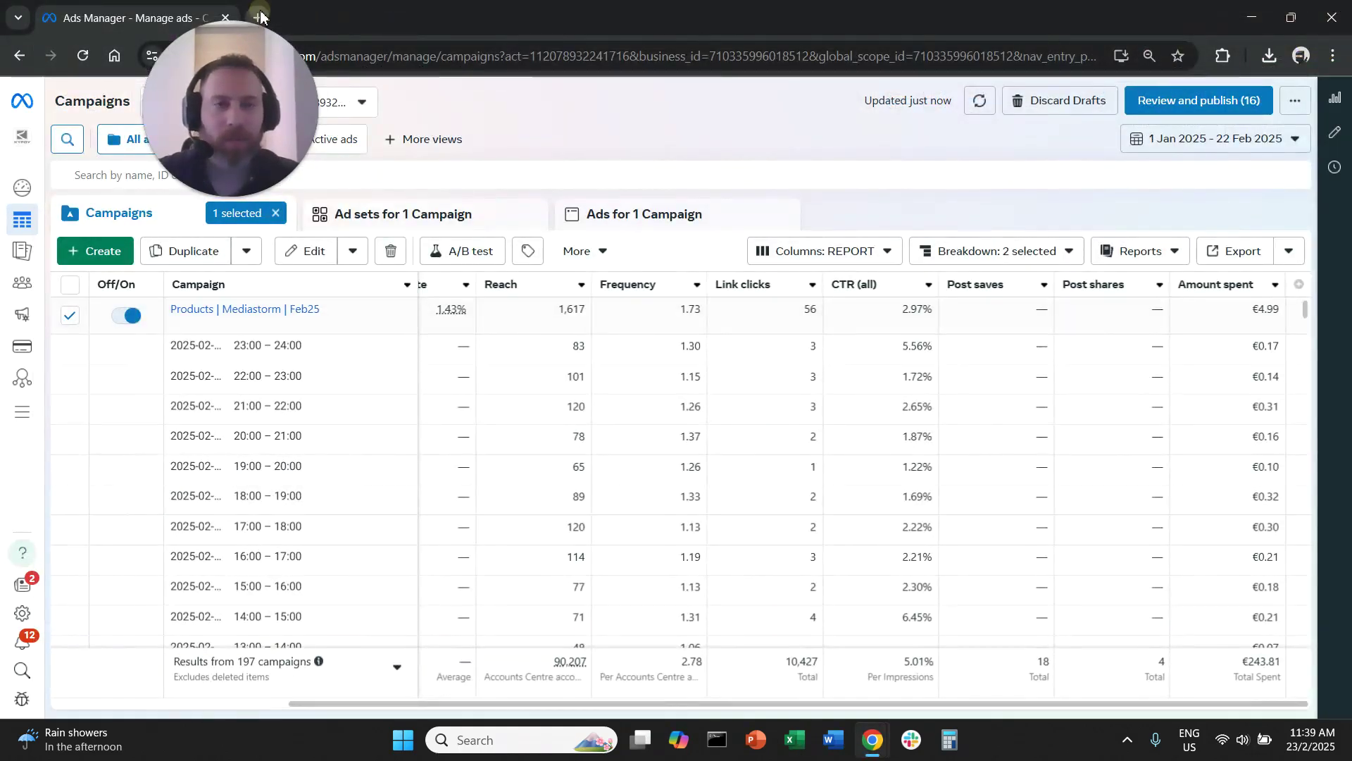
Open Claude in a new Chrome tab from the AI bookmarks folder
{"action": "left_click", "coordinate": [259, 17]}
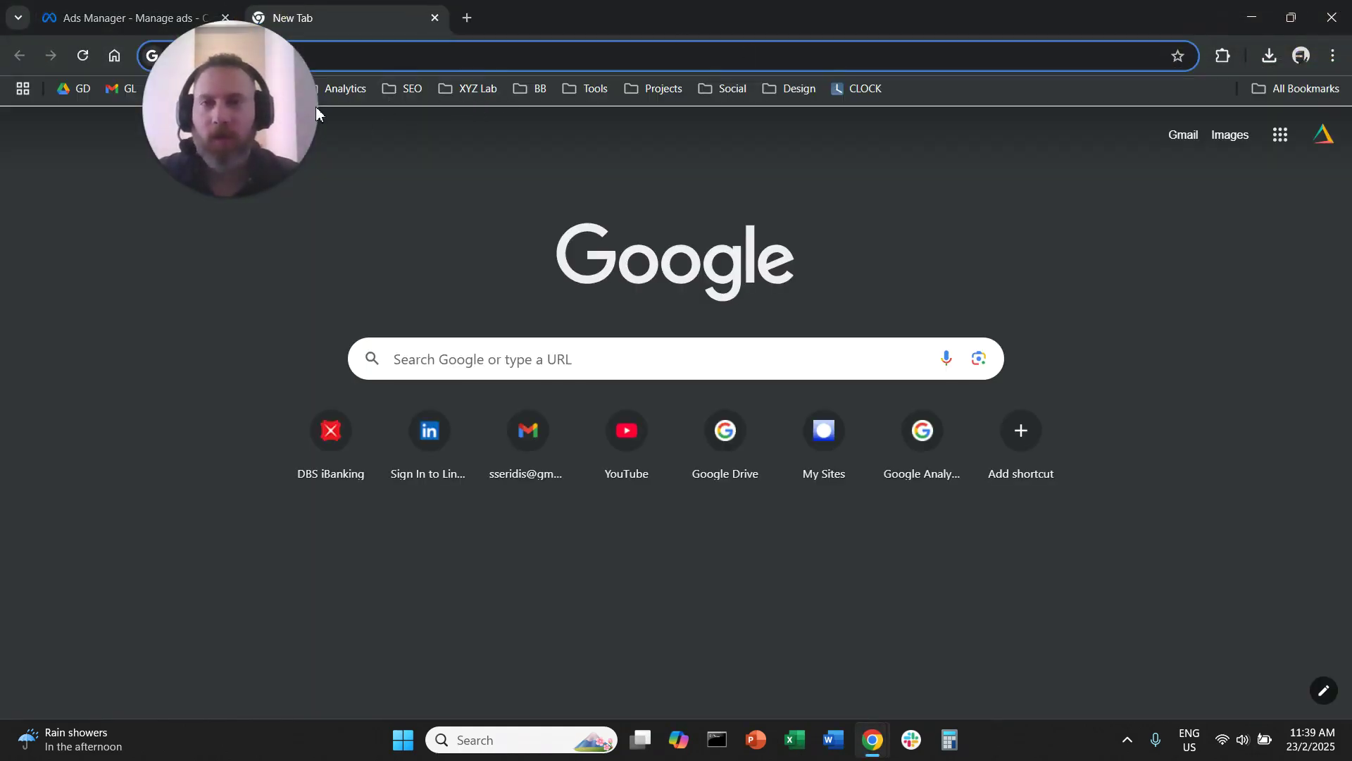
{"action": "left_click", "coordinate": [215, 89]}
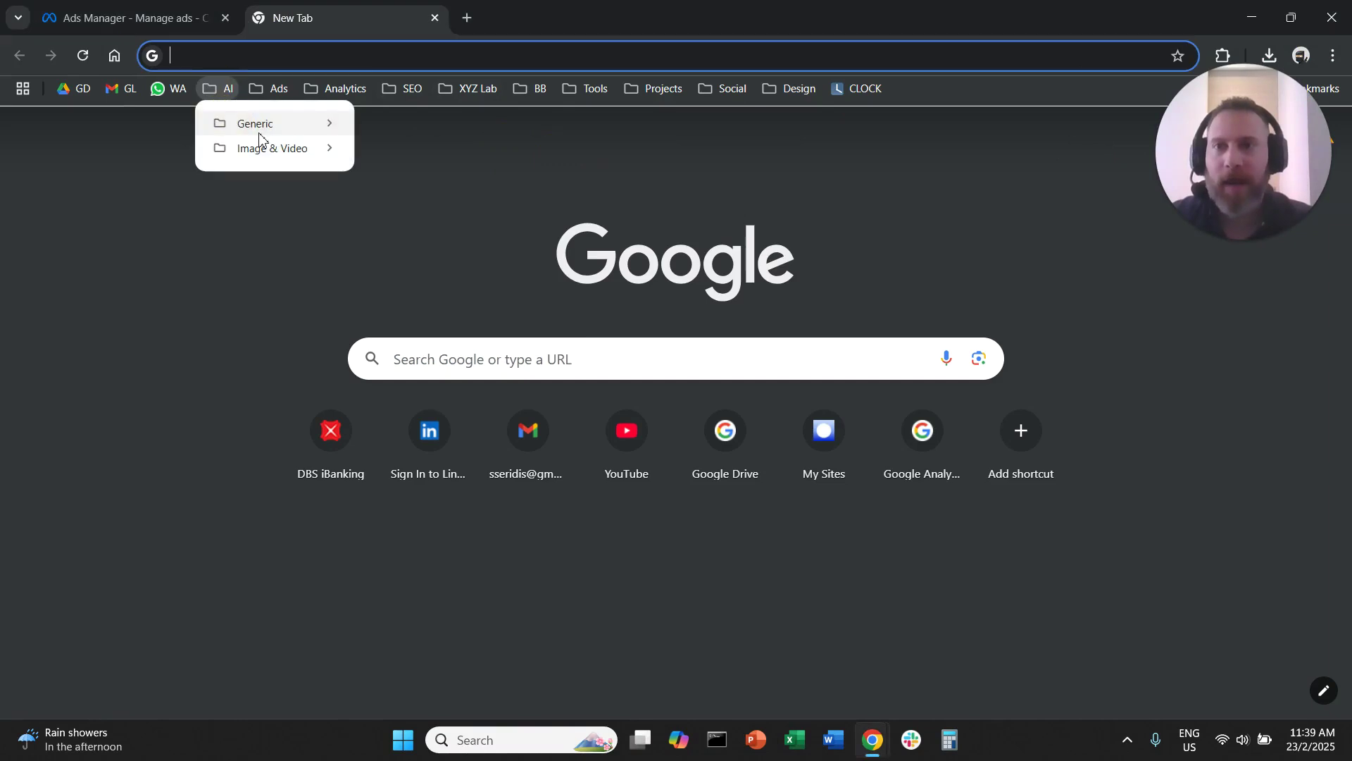
{"action": "mouse_move", "coordinate": [259, 125]}
{"action": "left_click", "coordinate": [399, 145]}
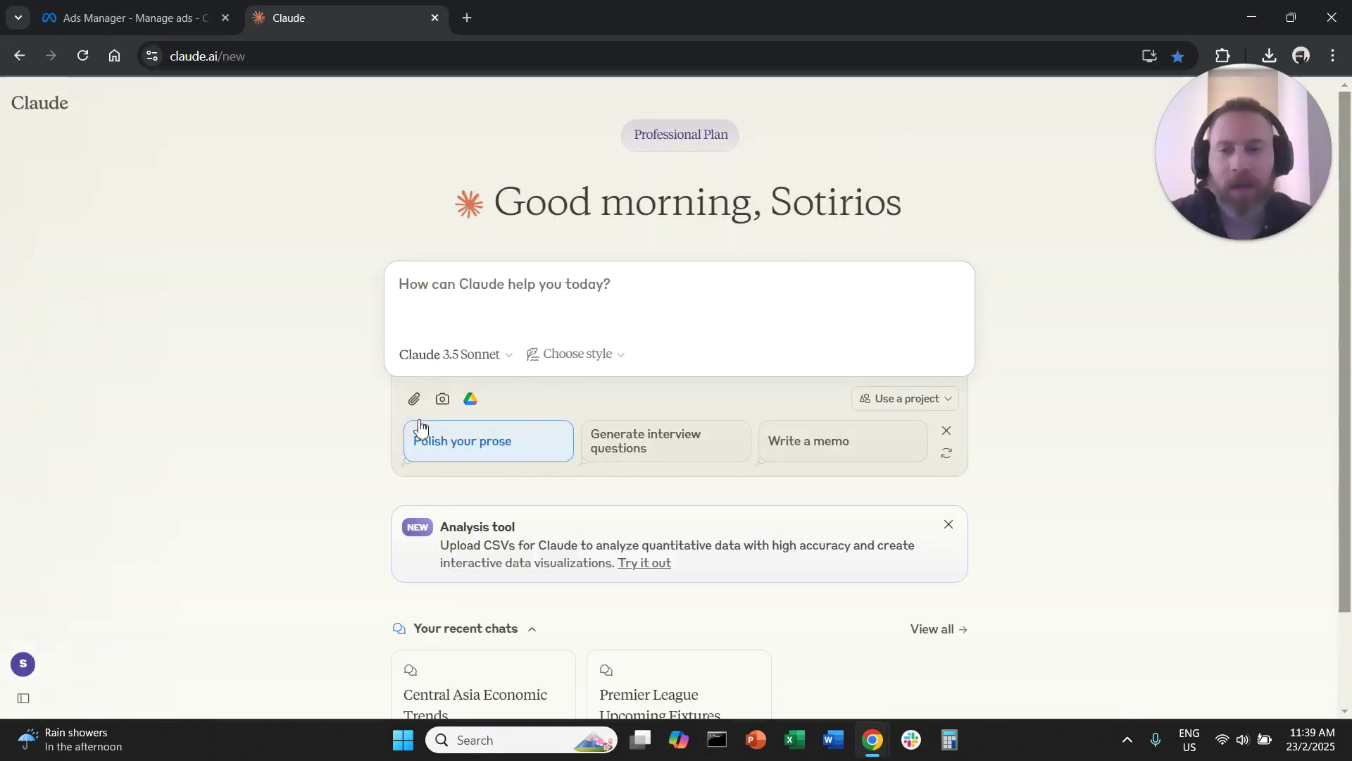
Attach the Test Data CSV to a new Claude chat
{"action": "left_click", "coordinate": [415, 399]}
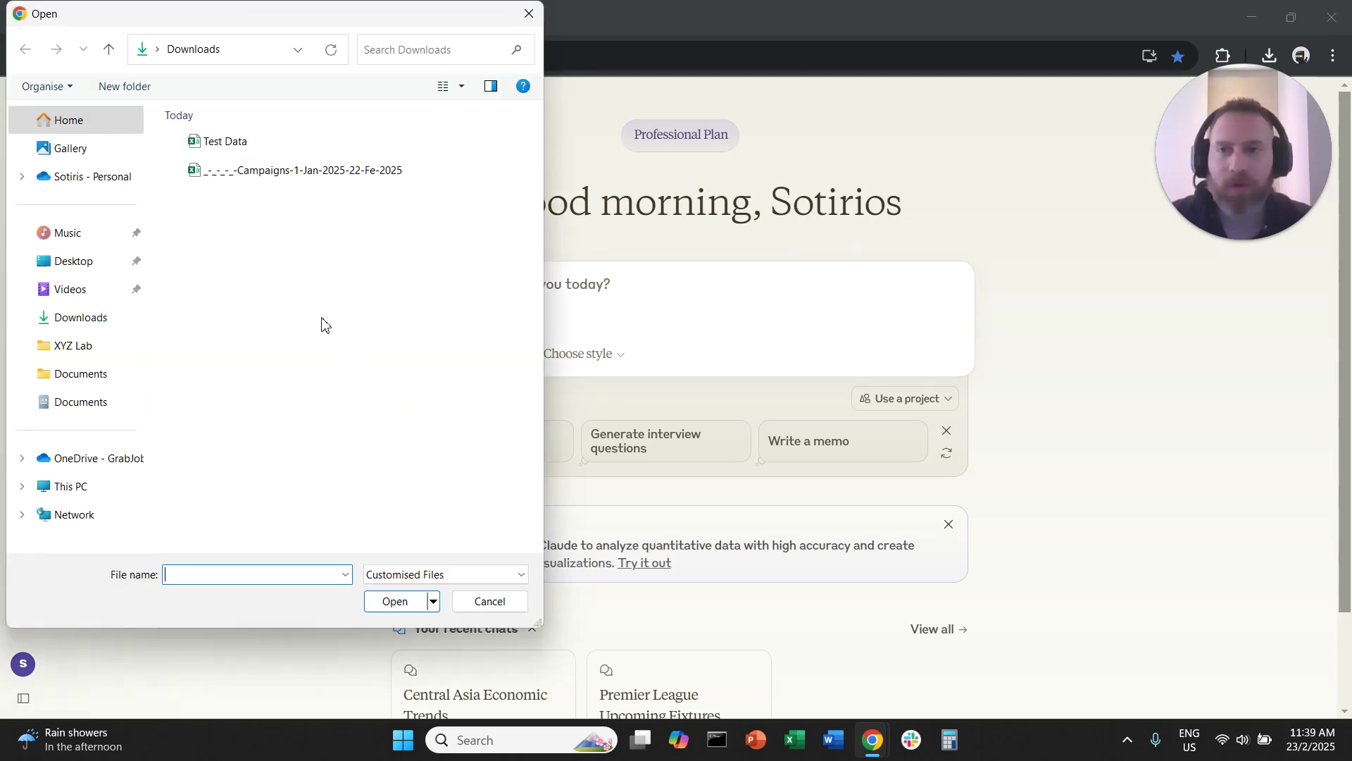
{"action": "left_click", "coordinate": [275, 141]}
{"action": "left_click", "coordinate": [395, 601]}
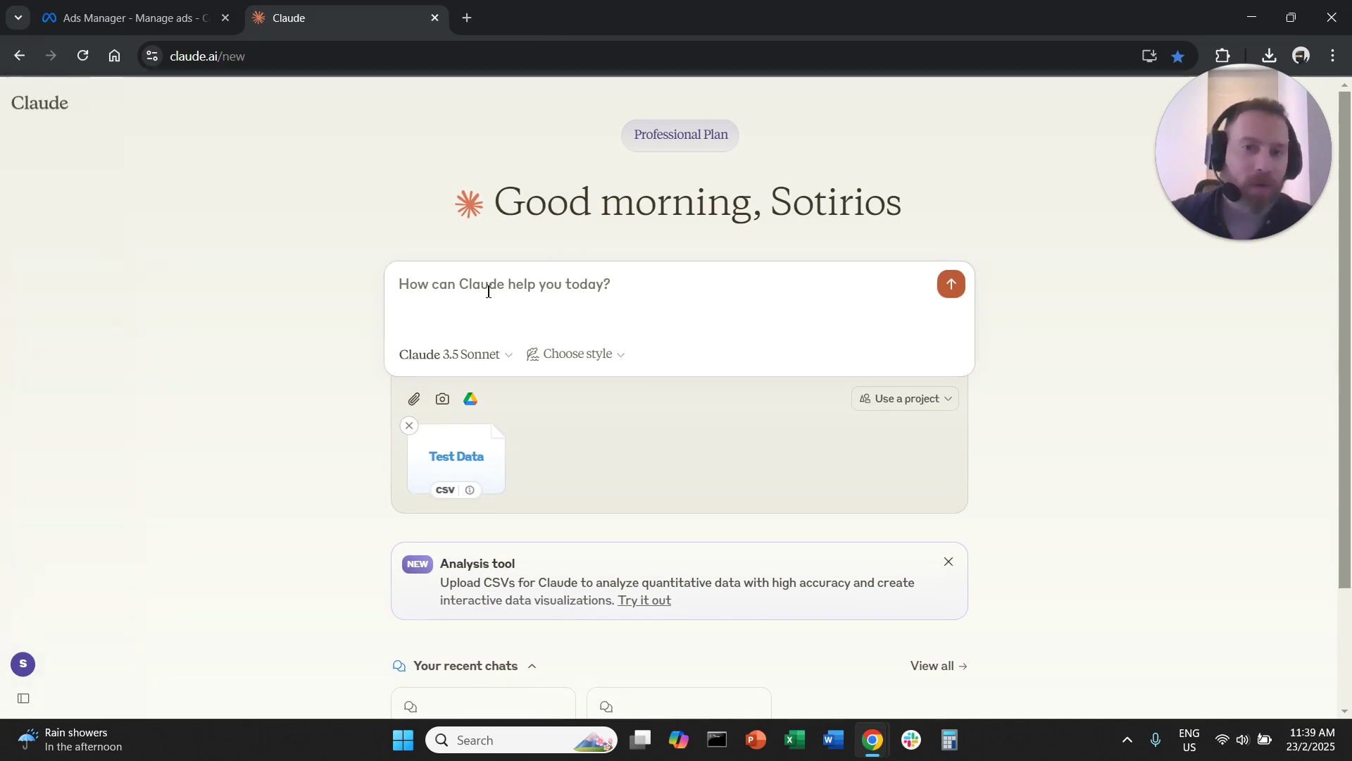
{"action": "left_click", "coordinate": [486, 288]}
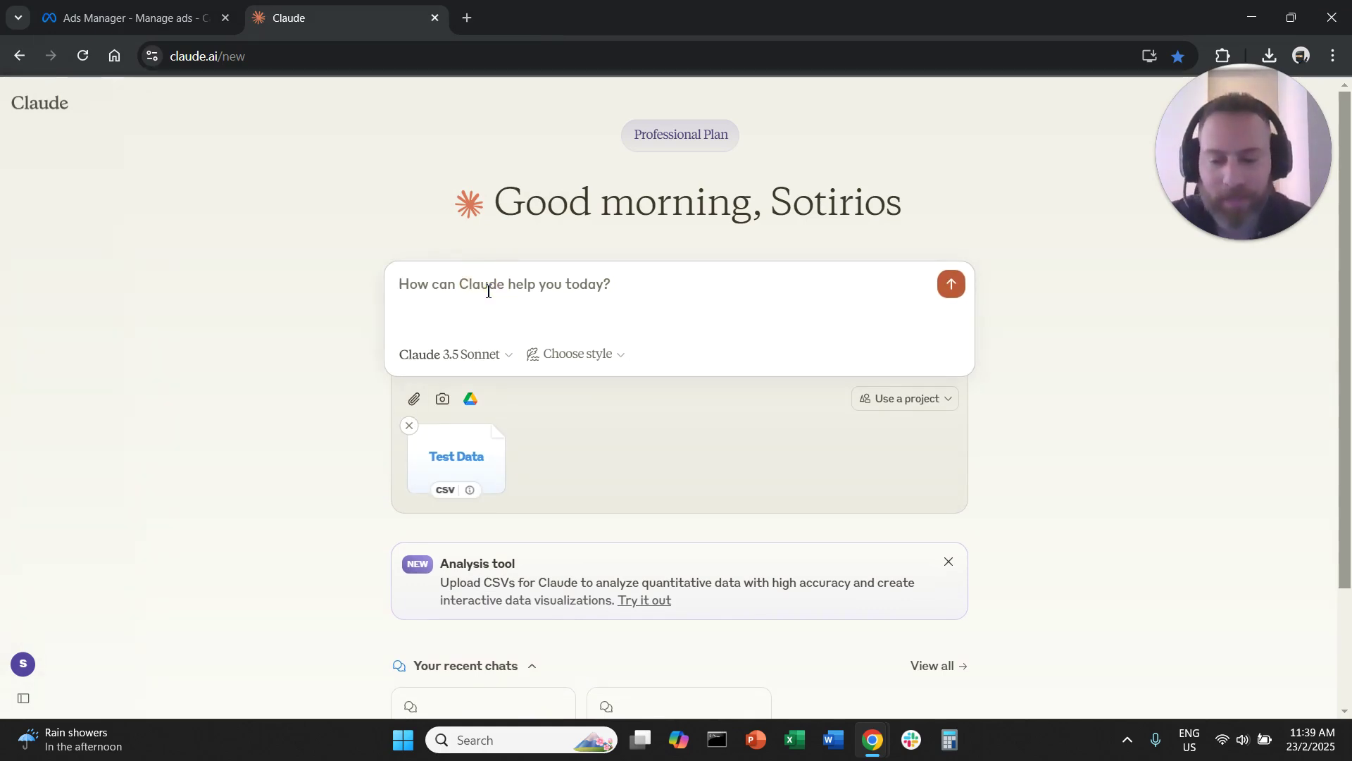
Send Claude a prompt asking for day and time summaries and the best times for Meta ads
{"action": "type", "text": "Based"}
{"action": "key", "text": "BackSpace"}
{"action": "key", "text": "BackSpace"}
{"action": "key", "text": "BackSpace"}
{"action": "key", "text": "BackSpace"}
{"action": "key", "text": "BackSpace"}
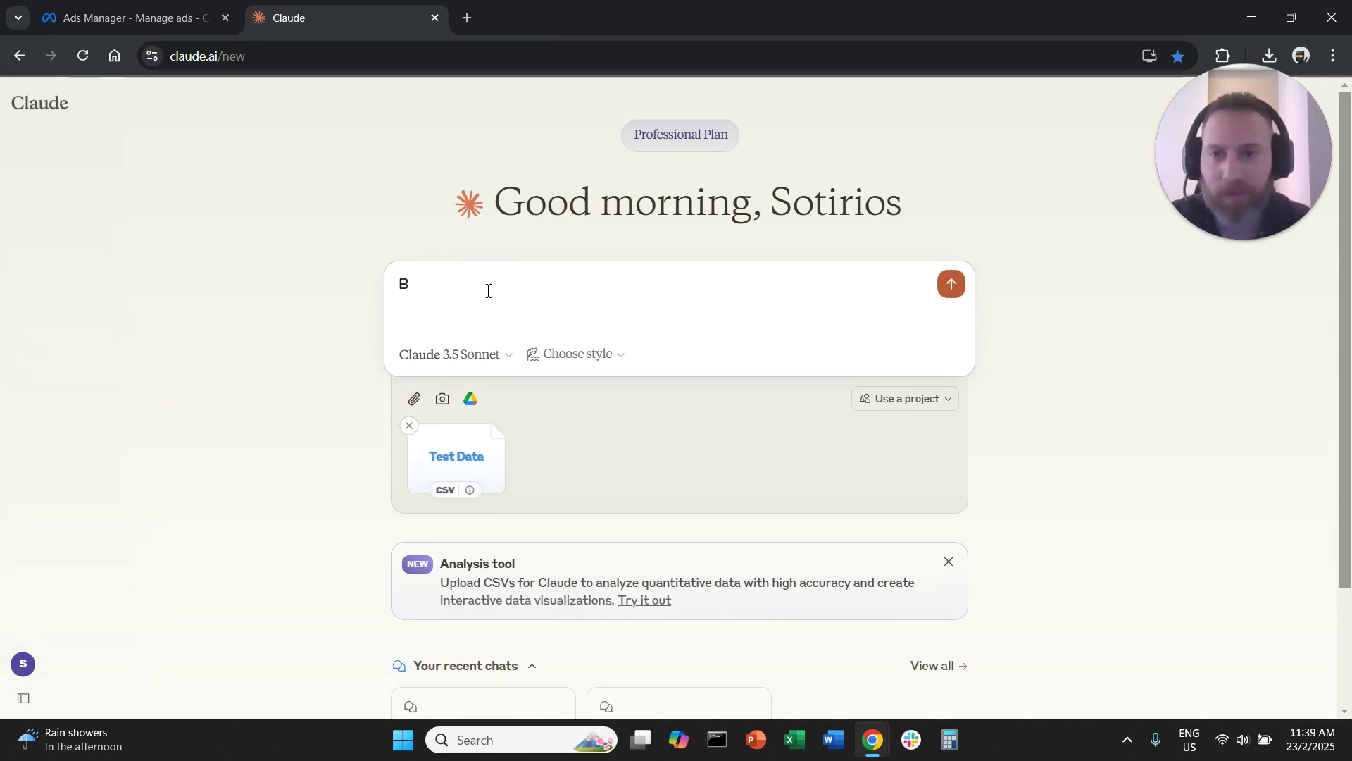
{"action": "type", "text": "give"}
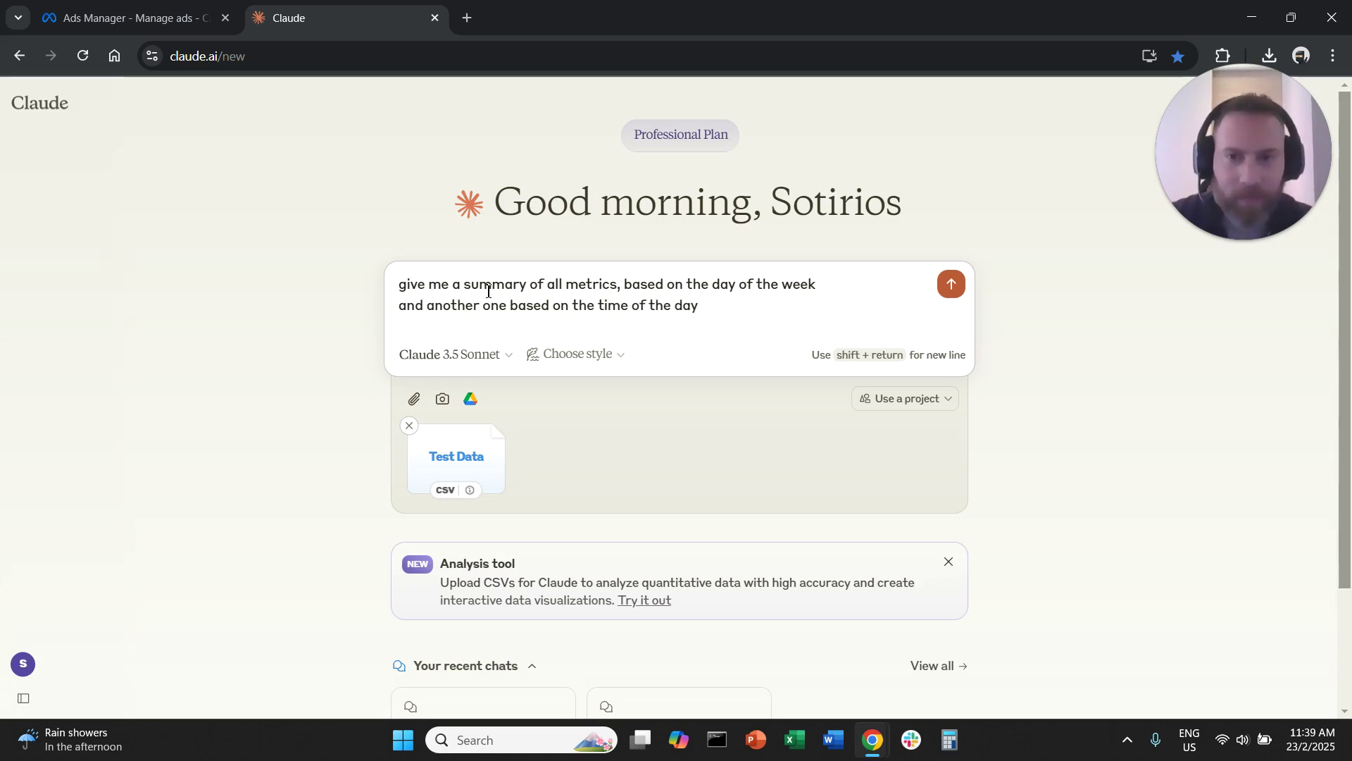
{"action": "key", "text": "shift+Return"}
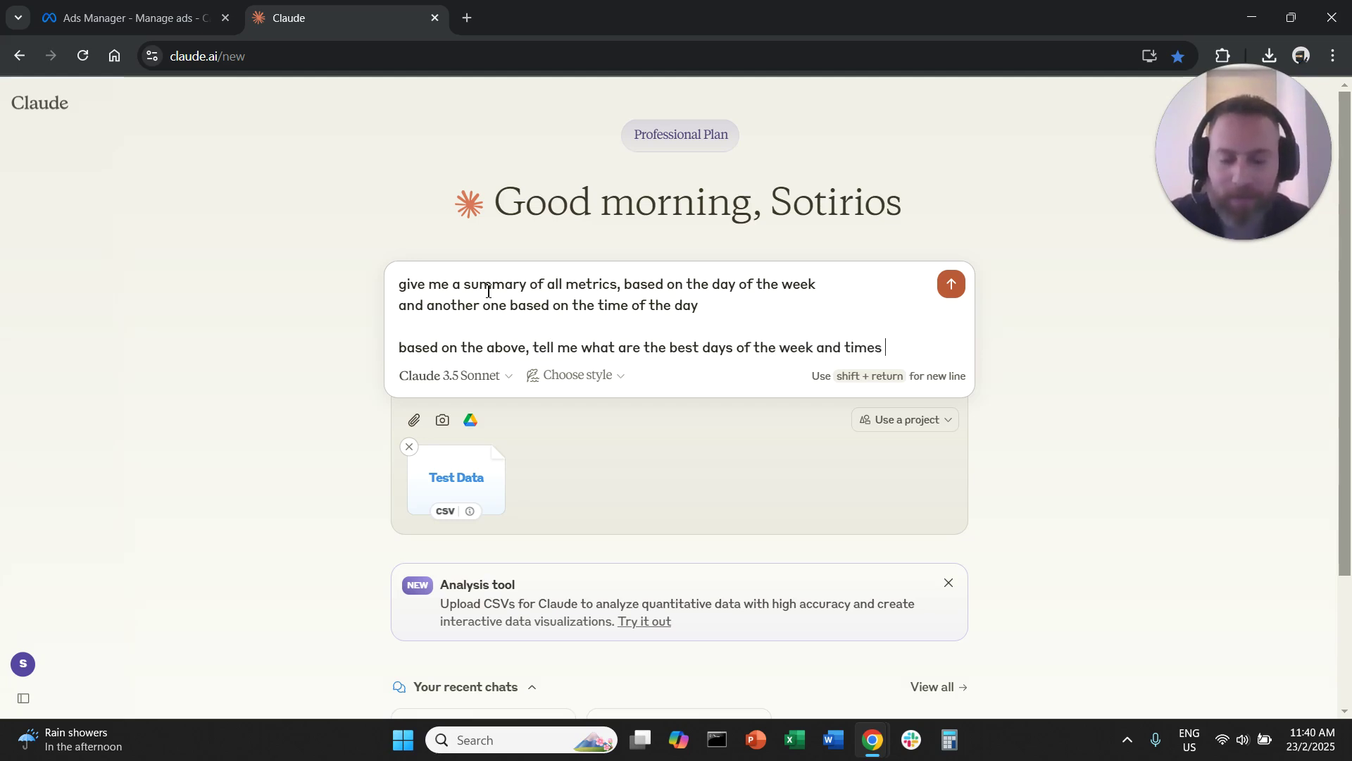
{"action": "type", "text": "e day to run my meta ads"}
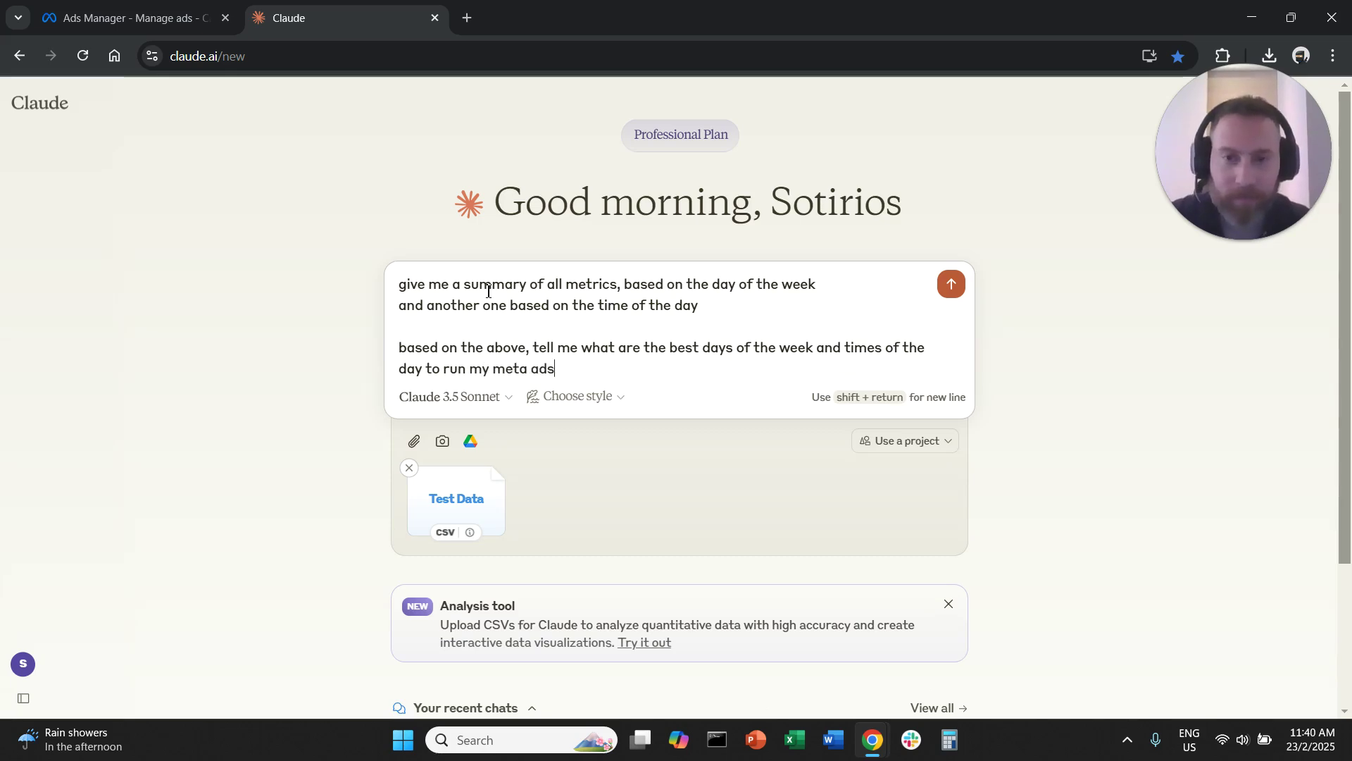
{"action": "key", "text": "Return"}
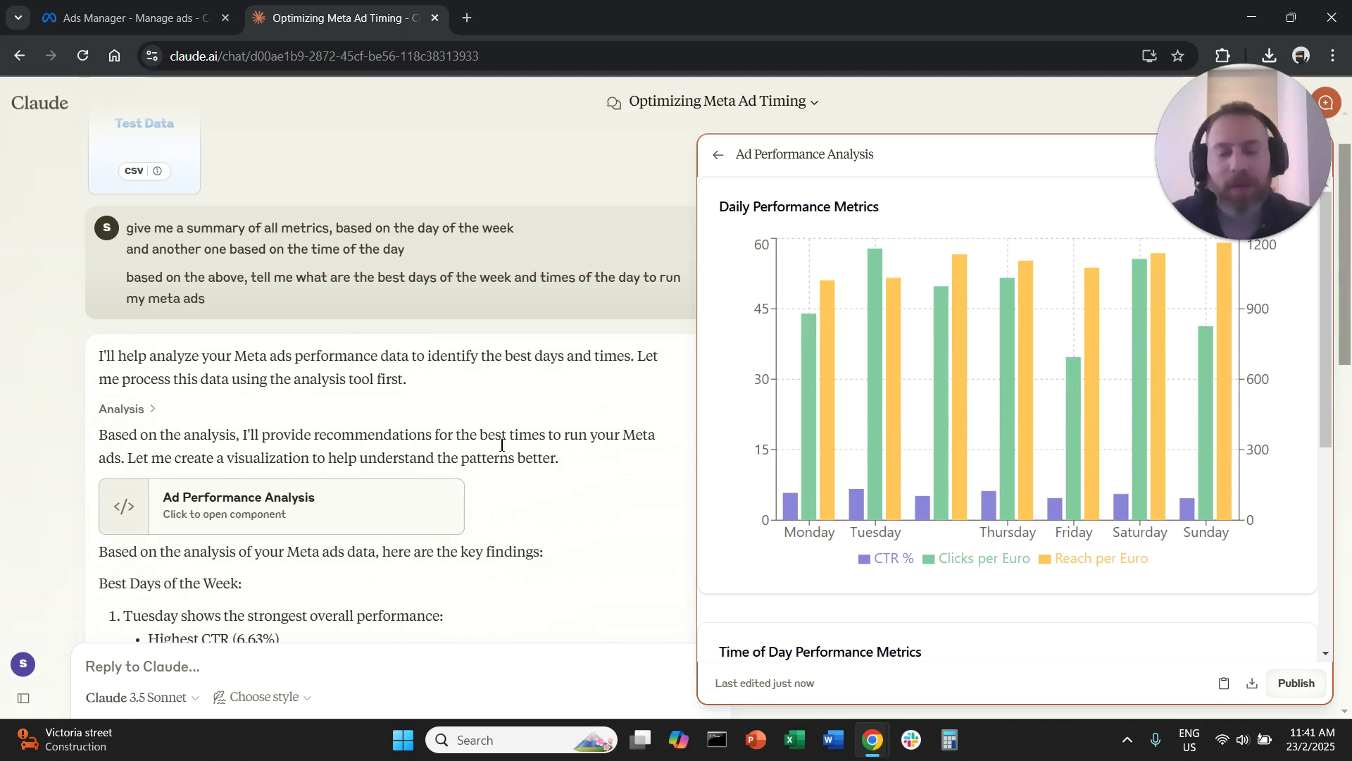
{"action": "scroll", "coordinate": [535, 433], "scroll_direction": "down", "scroll_amount": 5}
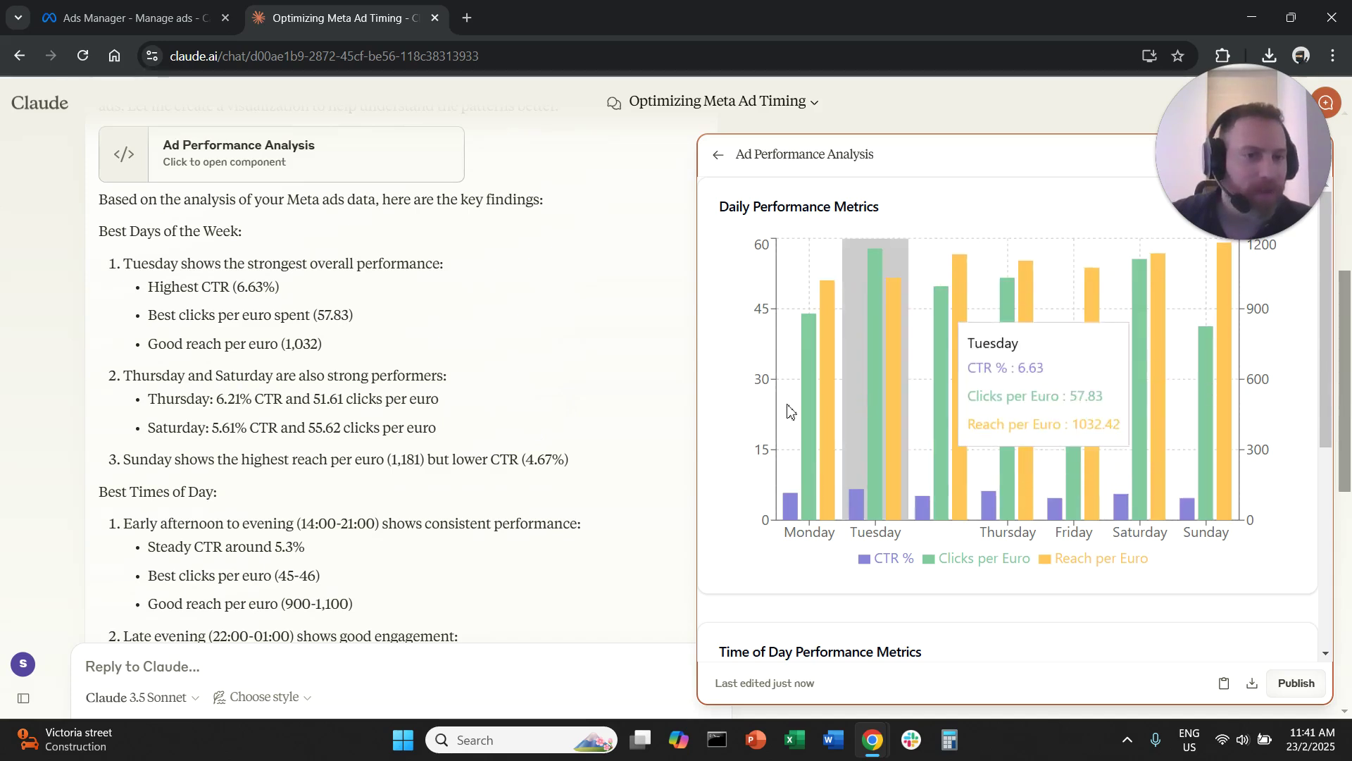
{"action": "scroll", "coordinate": [211, 348], "scroll_direction": "up", "scroll_amount": 1}
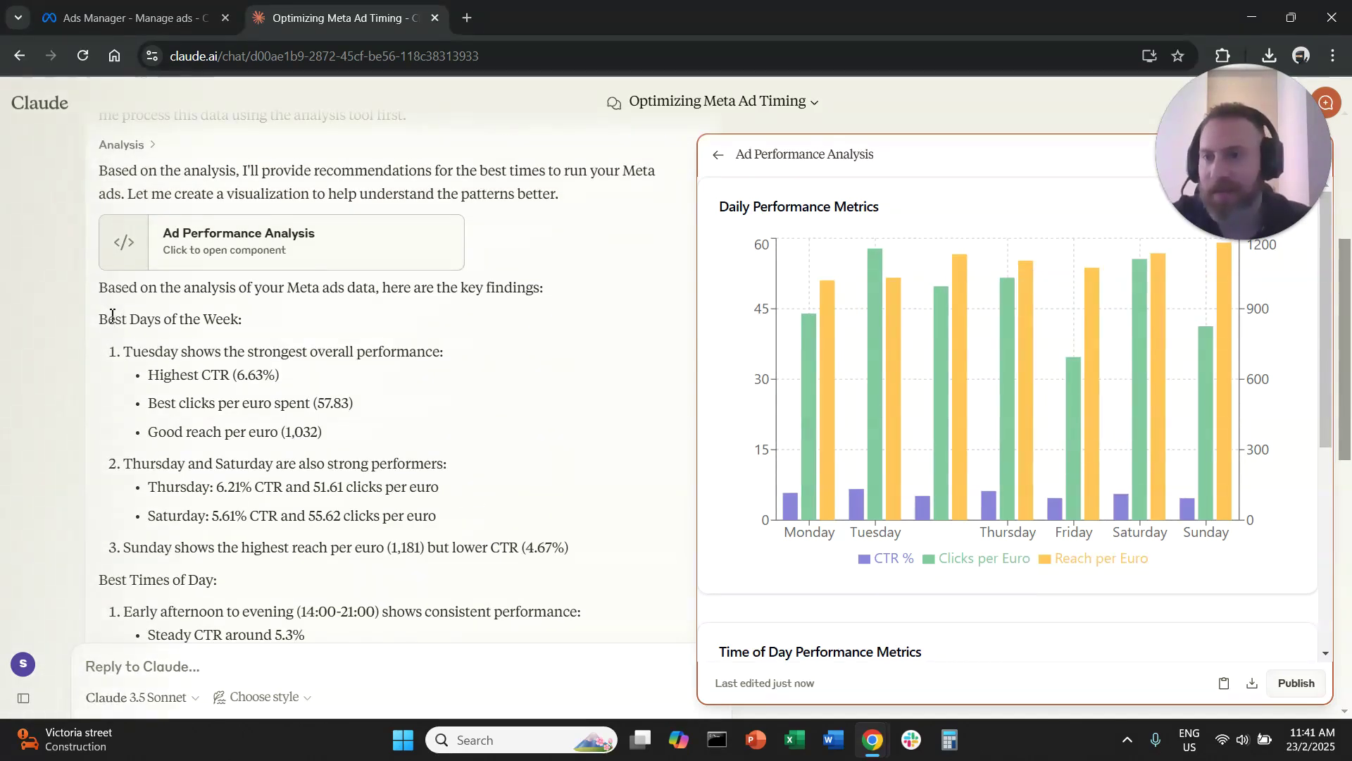
{"action": "left_click_drag", "start_coordinate": [100, 319], "coordinate": [261, 324]}
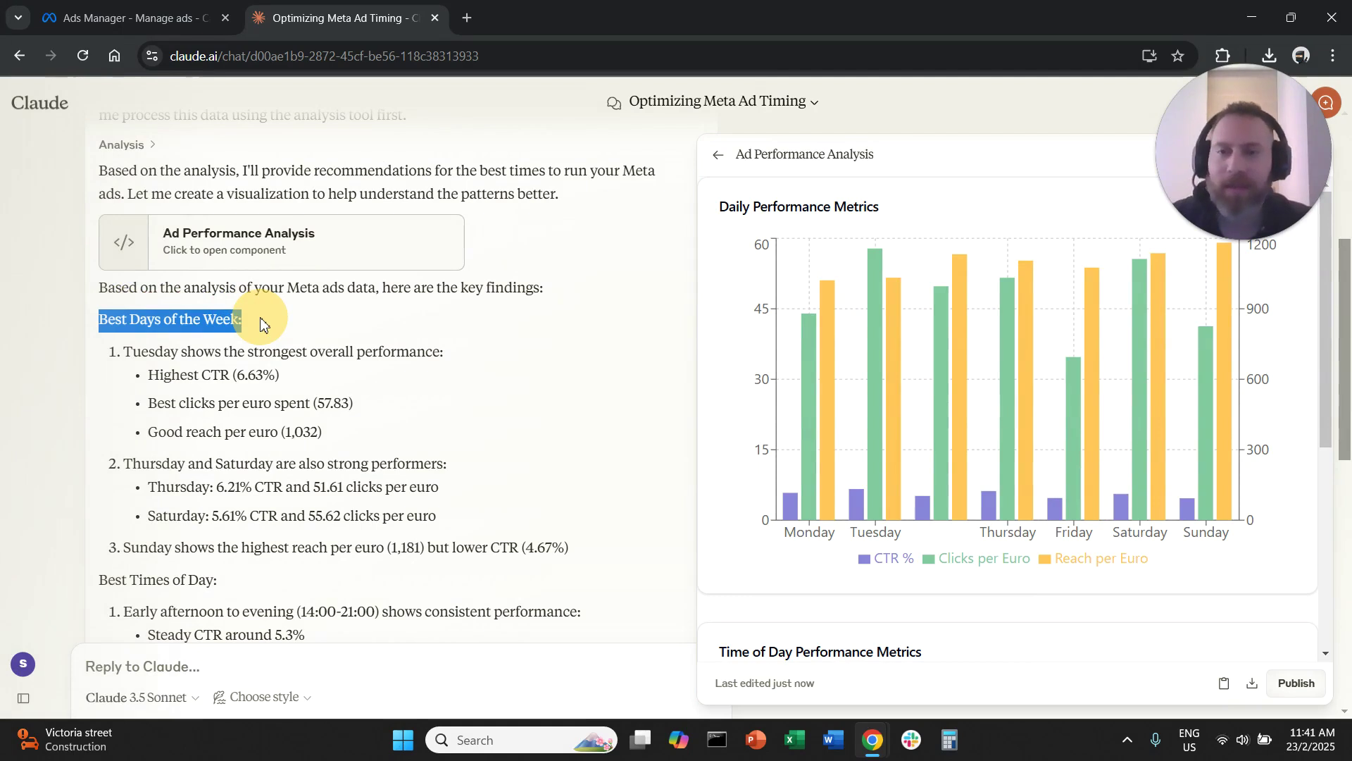
{"action": "left_click", "coordinate": [141, 350]}
{"action": "left_click_drag", "start_coordinate": [124, 351], "coordinate": [438, 353]}
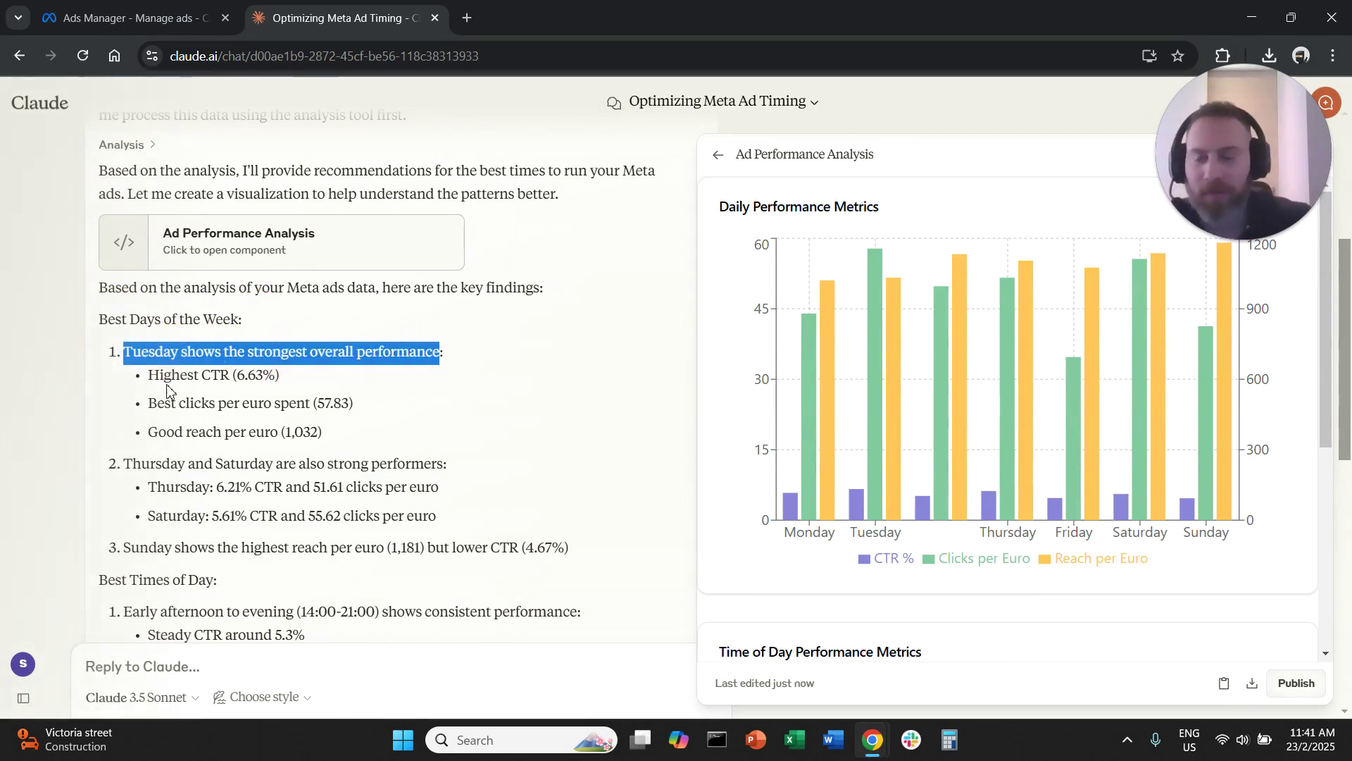
{"action": "left_click_drag", "start_coordinate": [148, 375], "coordinate": [256, 374]}
{"action": "left_click_drag", "start_coordinate": [177, 403], "coordinate": [266, 399]}
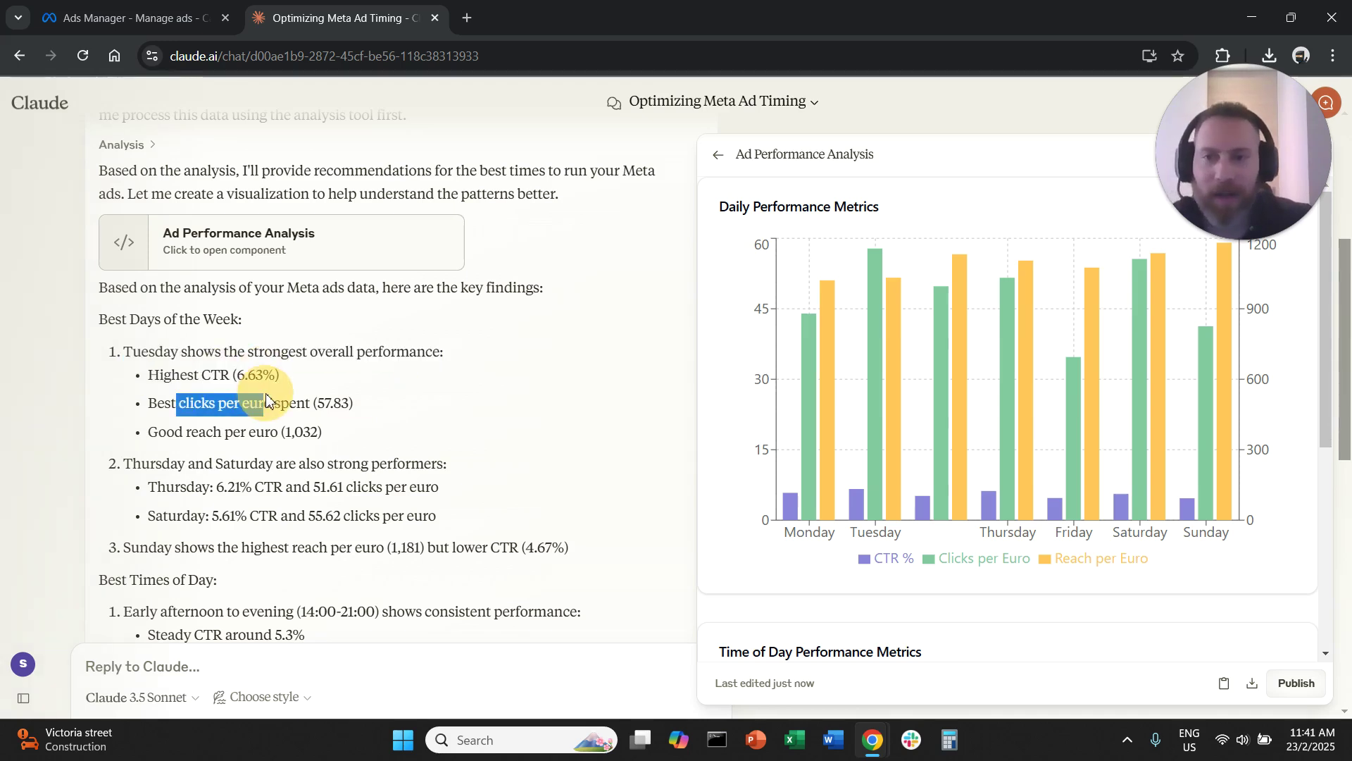
{"action": "left_click", "coordinate": [276, 427]}
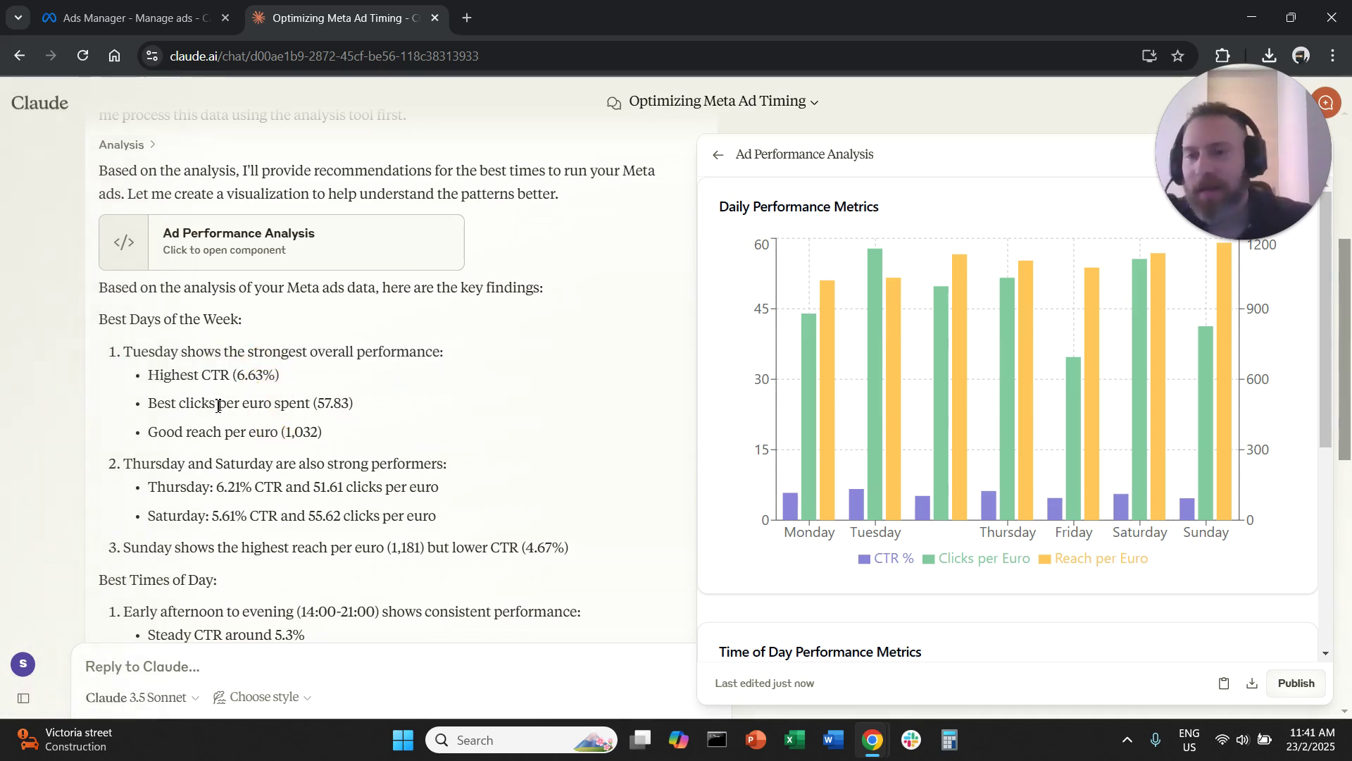
{"action": "left_click_drag", "start_coordinate": [178, 403], "coordinate": [303, 402]}
{"action": "left_click", "coordinate": [338, 432]}
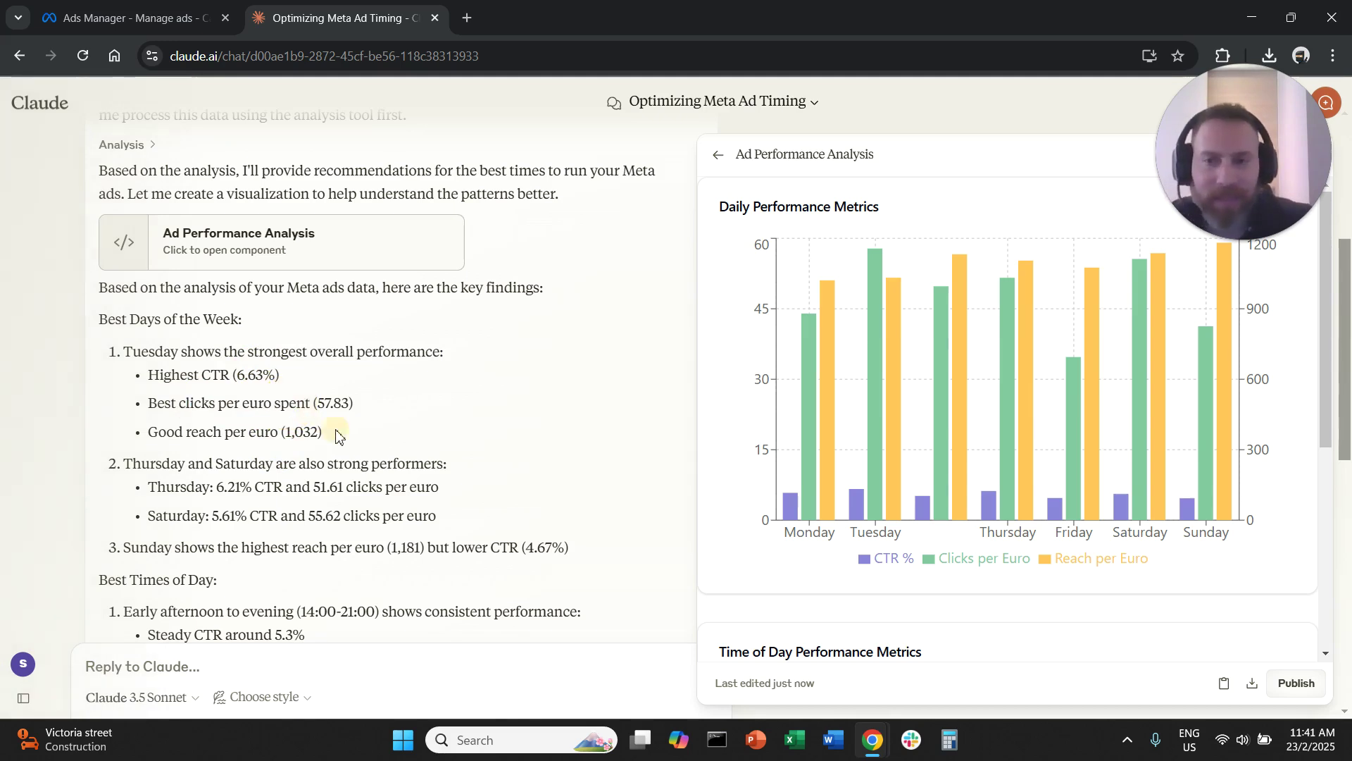
{"action": "left_click_drag", "start_coordinate": [148, 441], "coordinate": [322, 432]}
{"action": "left_click", "coordinate": [330, 435]}
{"action": "scroll", "coordinate": [233, 486], "scroll_direction": "down", "scroll_amount": 1}
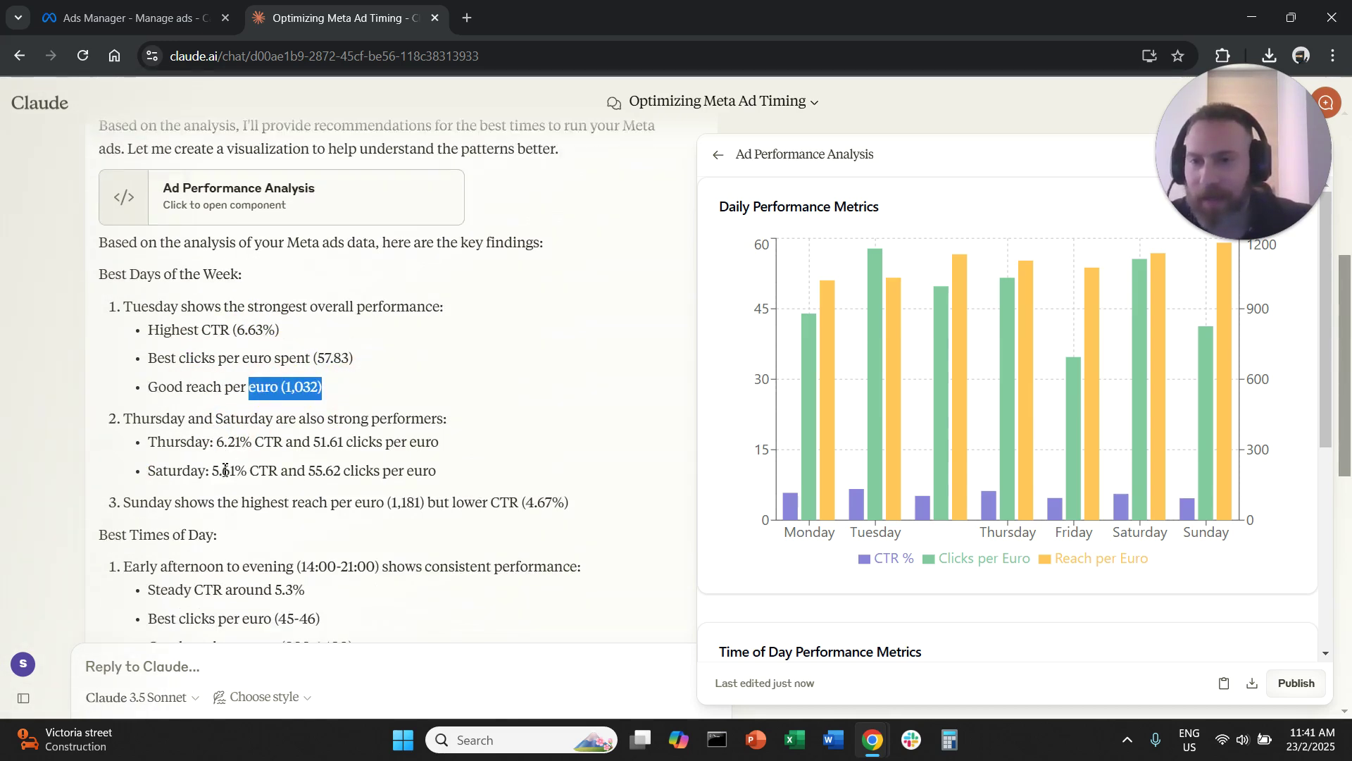
{"action": "left_click_drag", "start_coordinate": [140, 385], "coordinate": [345, 393]}
{"action": "left_click", "coordinate": [273, 429]}
{"action": "scroll", "coordinate": [336, 431], "scroll_direction": "down", "scroll_amount": 1}
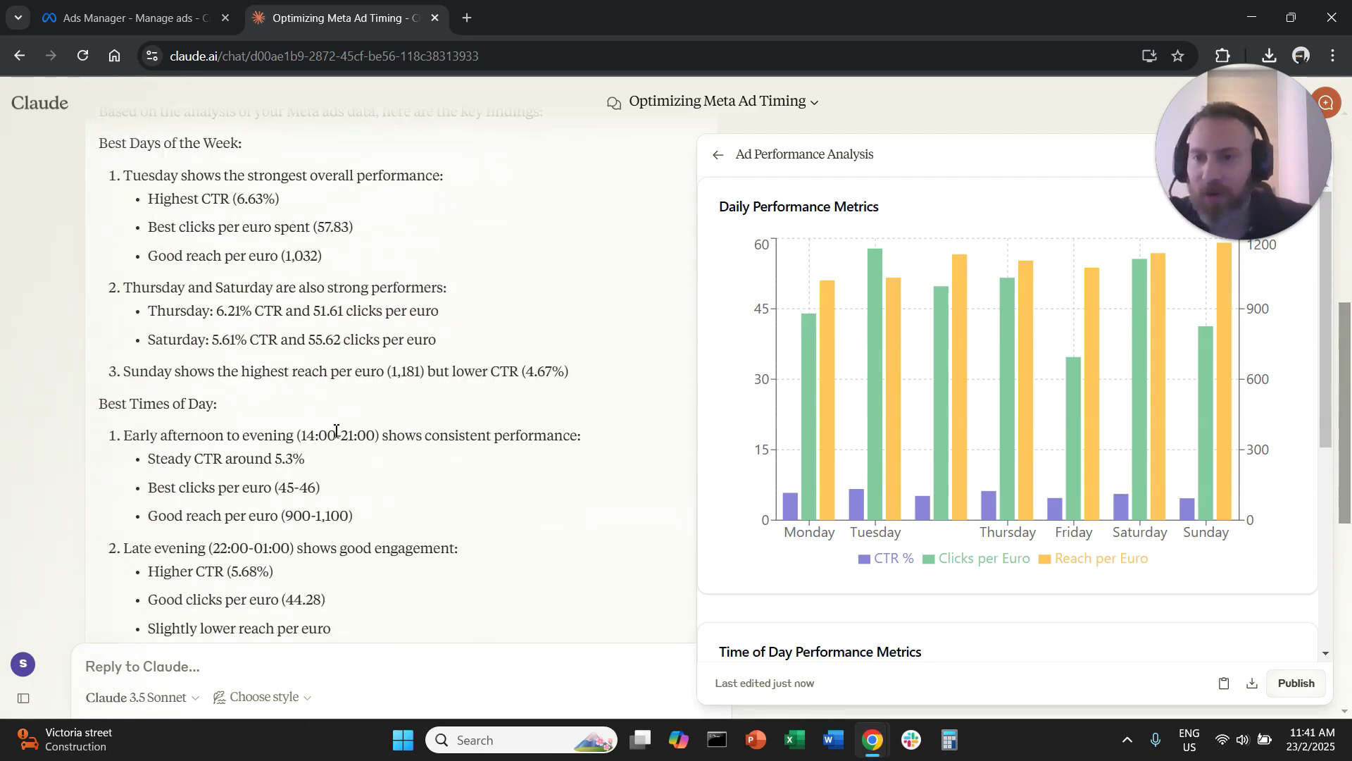
{"action": "left_click_drag", "start_coordinate": [161, 377], "coordinate": [457, 368]}
{"action": "left_click", "coordinate": [433, 394]}
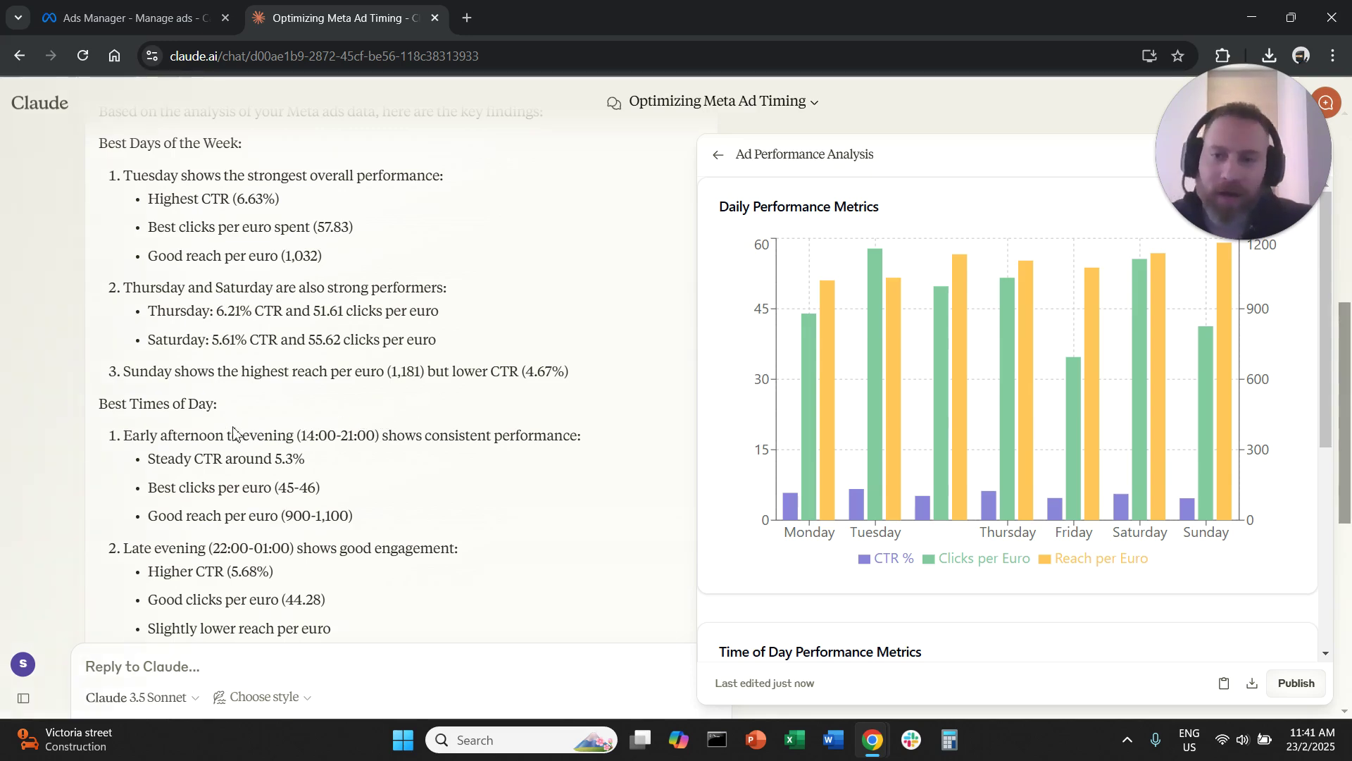
{"action": "scroll", "coordinate": [232, 431], "scroll_direction": "down", "scroll_amount": 1}
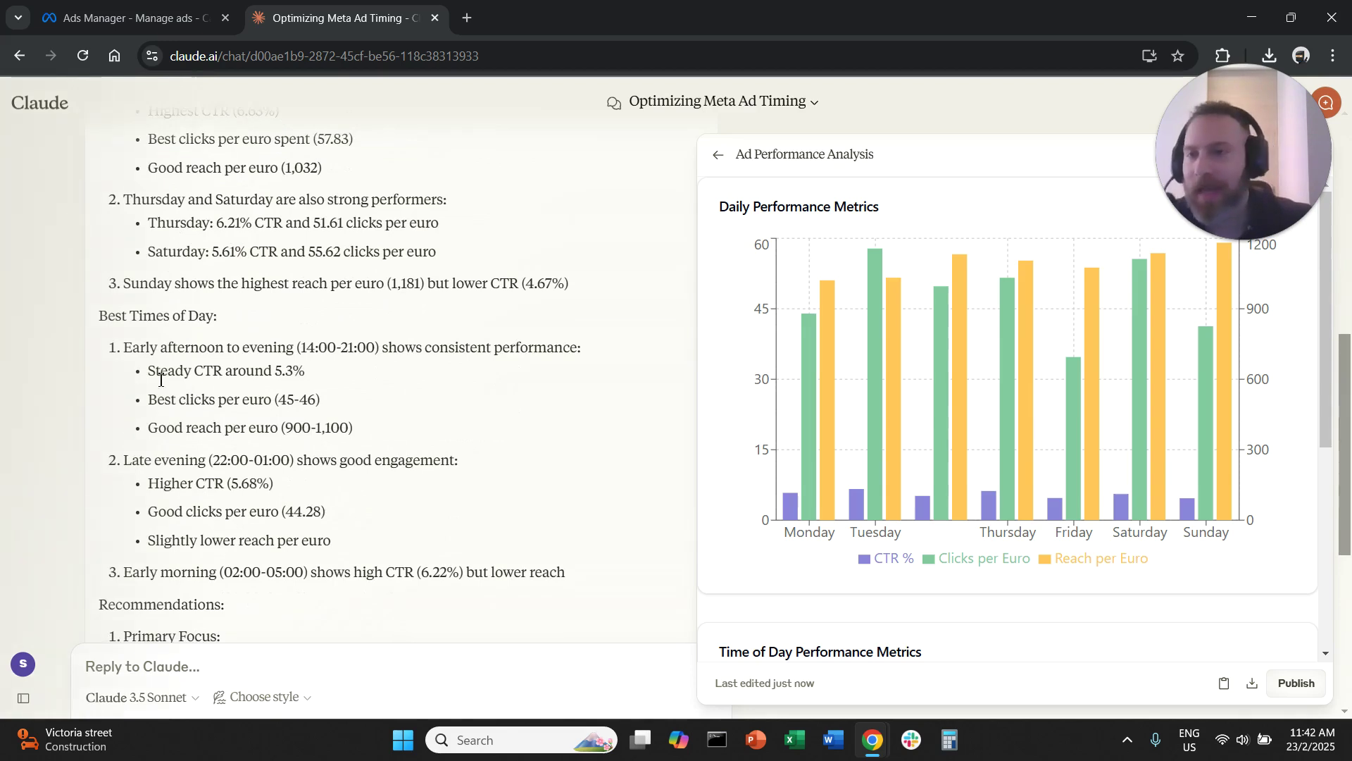
{"action": "left_click_drag", "start_coordinate": [156, 347], "coordinate": [273, 347]}
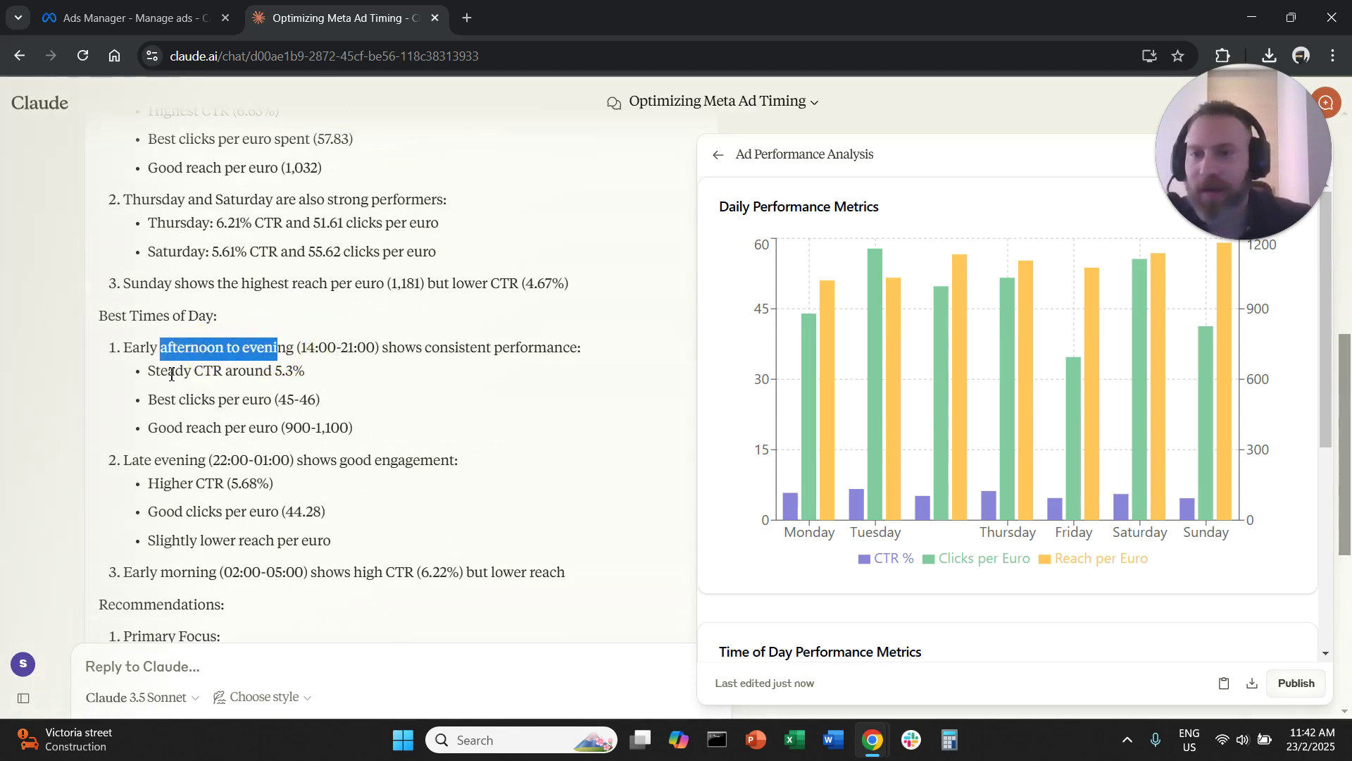
{"action": "left_click_drag", "start_coordinate": [167, 371], "coordinate": [331, 372]}
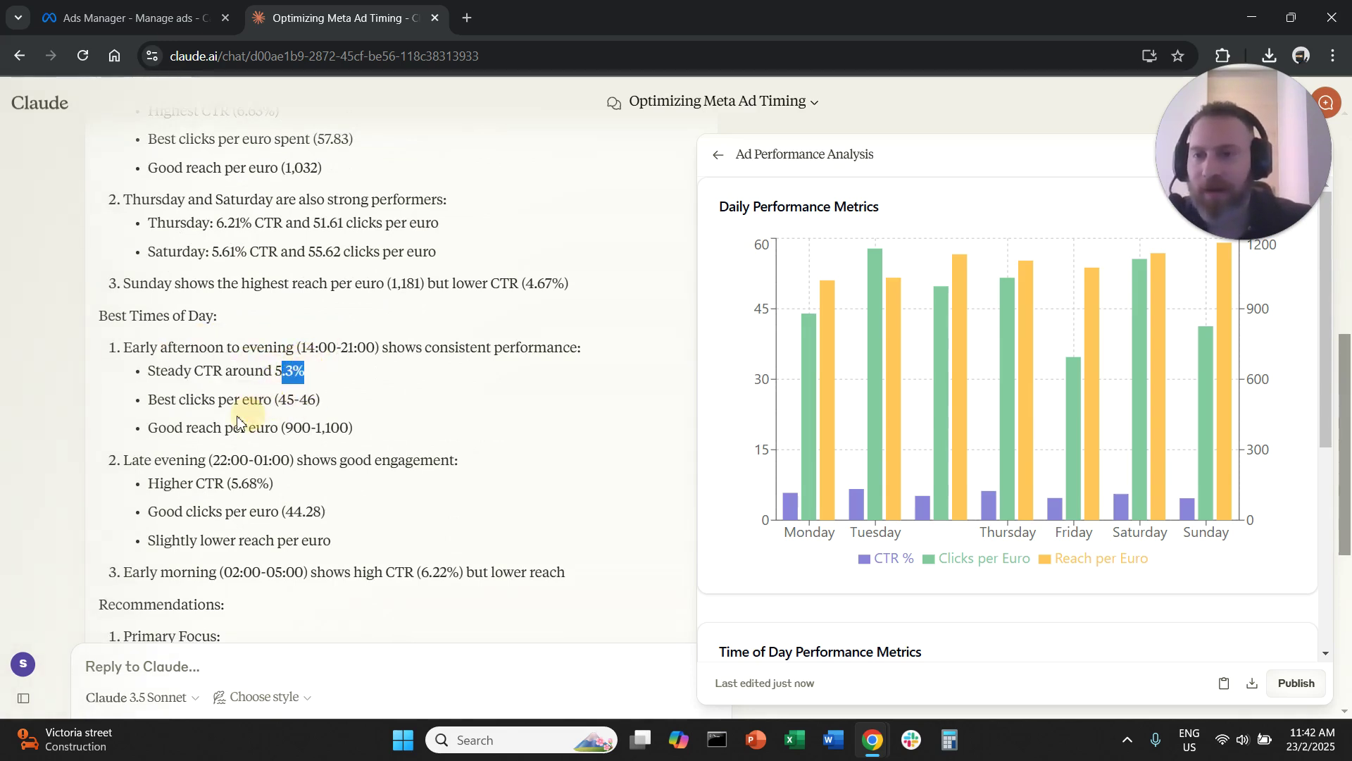
{"action": "left_click_drag", "start_coordinate": [149, 400], "coordinate": [220, 428]}
{"action": "left_click", "coordinate": [278, 417]}
{"action": "left_click", "coordinate": [259, 461]}
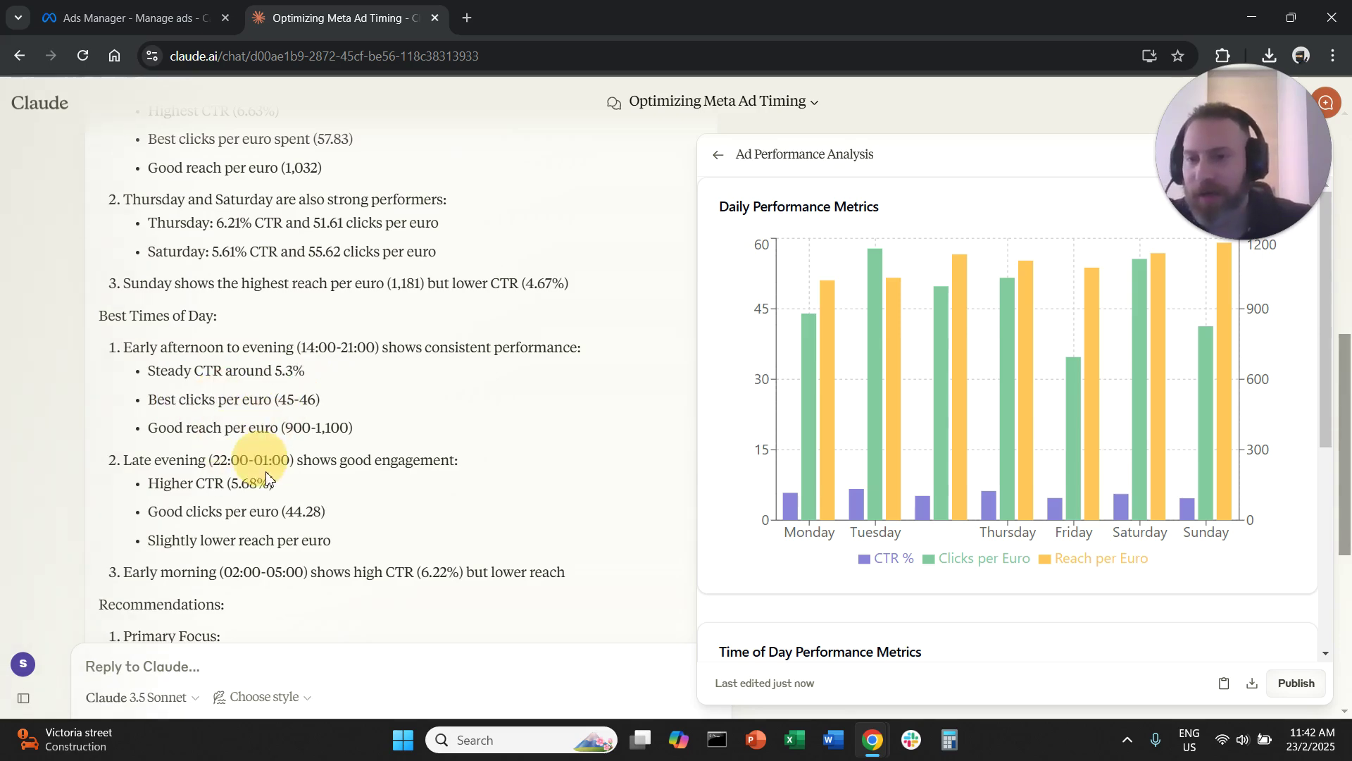
{"action": "scroll", "coordinate": [213, 527], "scroll_direction": "down", "scroll_amount": 2}
{"action": "scroll", "coordinate": [213, 527], "scroll_direction": "down", "scroll_amount": 2}
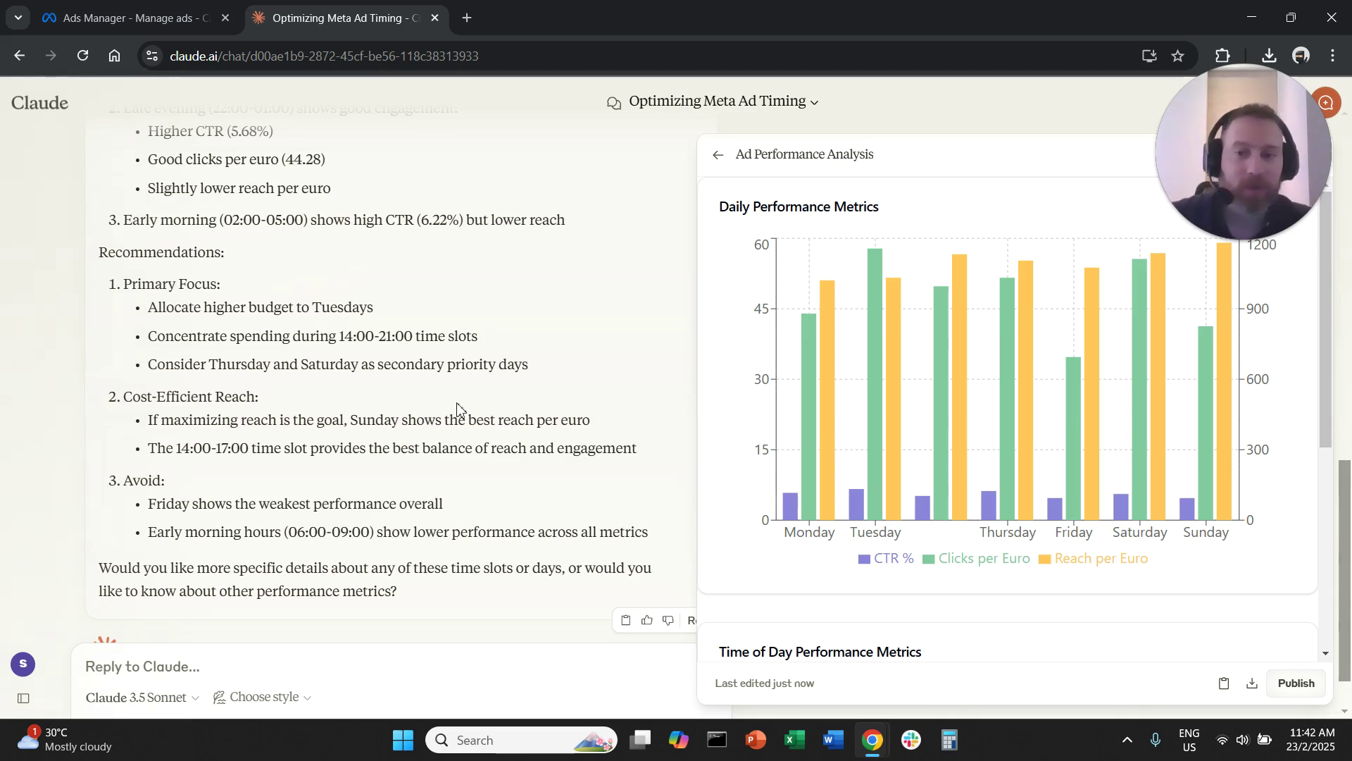
{"action": "scroll", "coordinate": [441, 474], "scroll_direction": "up", "scroll_amount": 10}
{"action": "scroll", "coordinate": [433, 474], "scroll_direction": "up", "scroll_amount": 2}
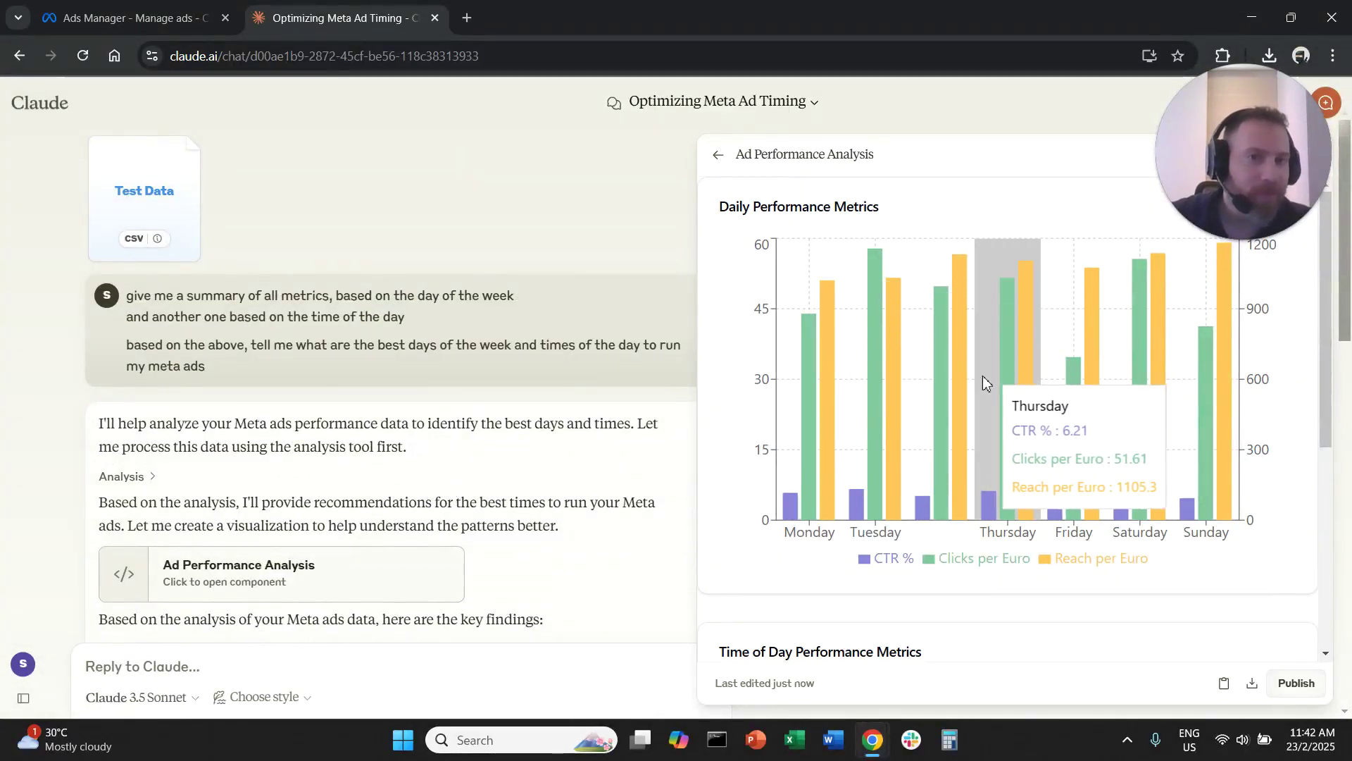
Ask Claude for a clicks-column, CTR-line combo chart plus a matching time-of-day chart
{"action": "scroll", "coordinate": [552, 390], "scroll_direction": "down", "scroll_amount": 10}
{"action": "scroll", "coordinate": [536, 468], "scroll_direction": "down", "scroll_amount": 4}
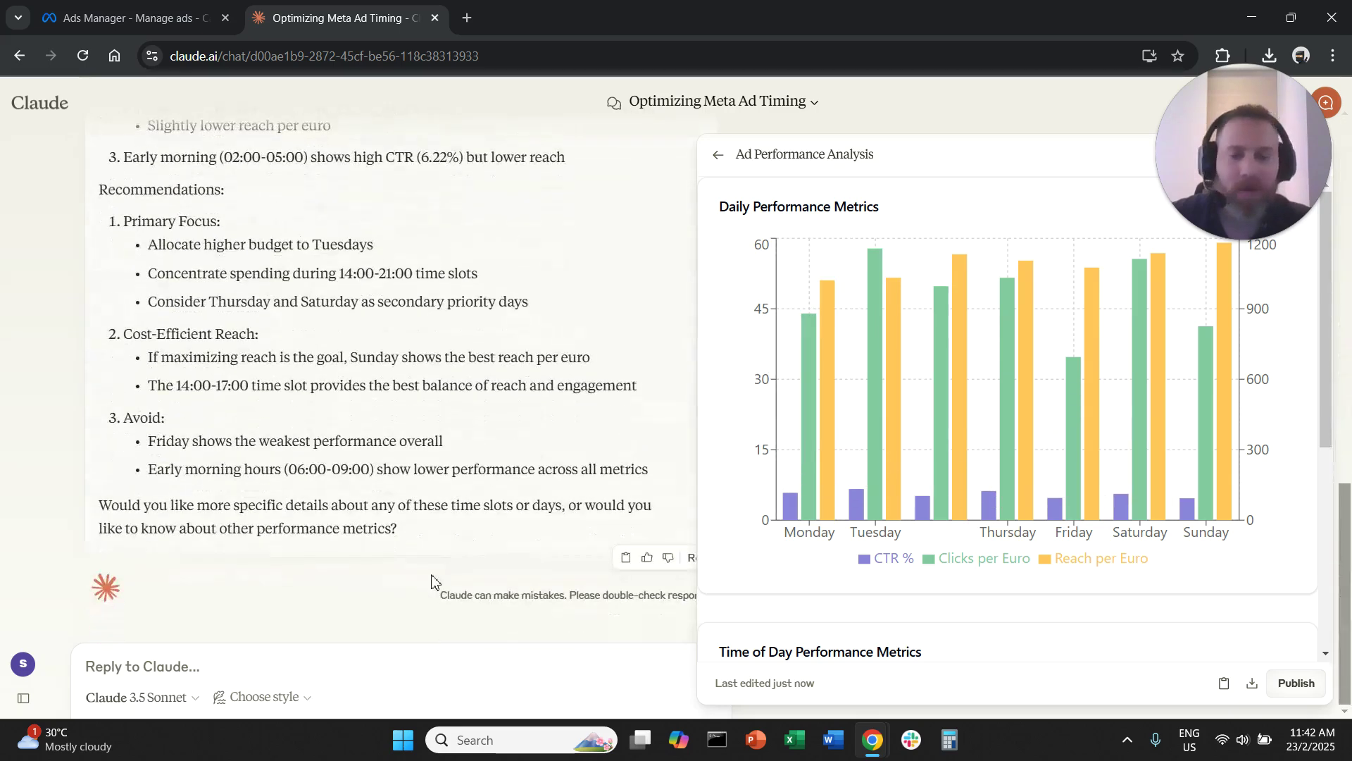
{"action": "left_click", "coordinate": [402, 659]}
{"action": "type", "text": "Ch"}
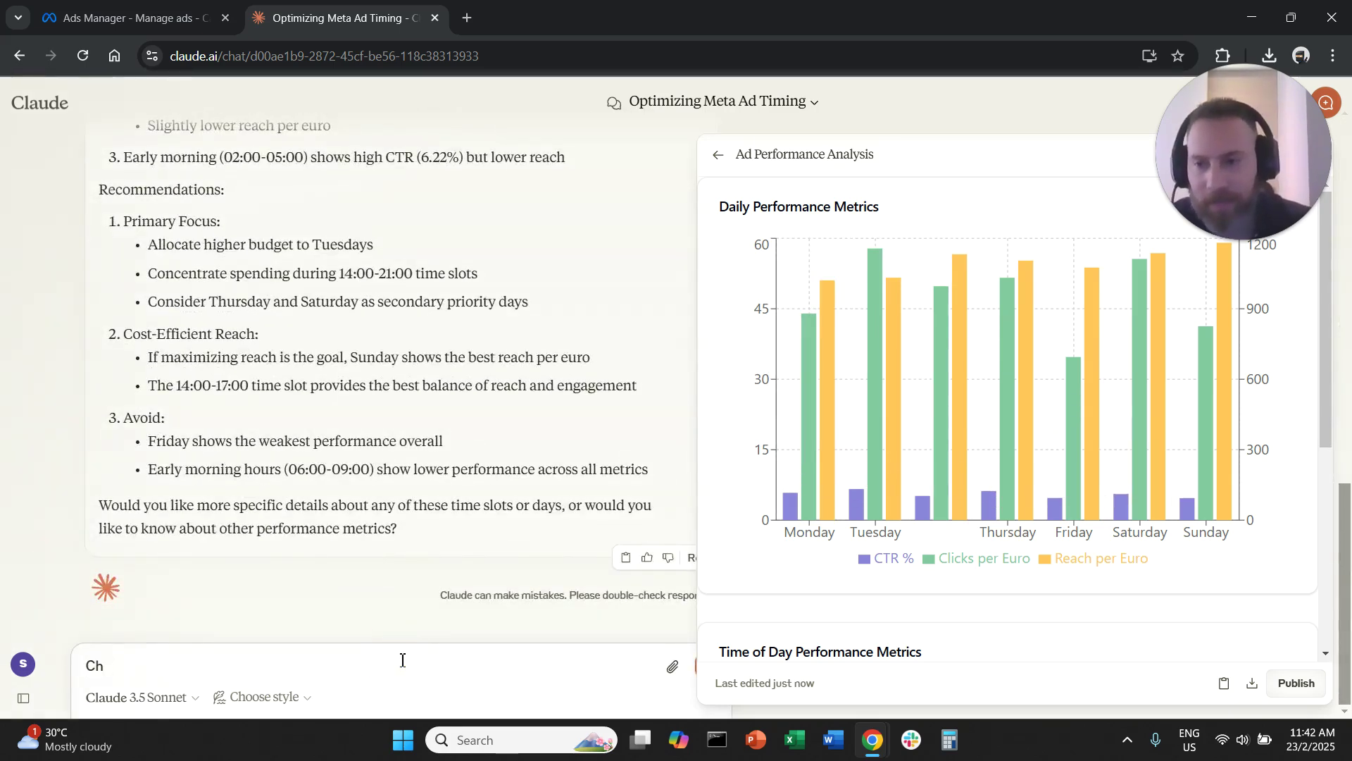
{"action": "type", "text": "nange the graph to give me"}
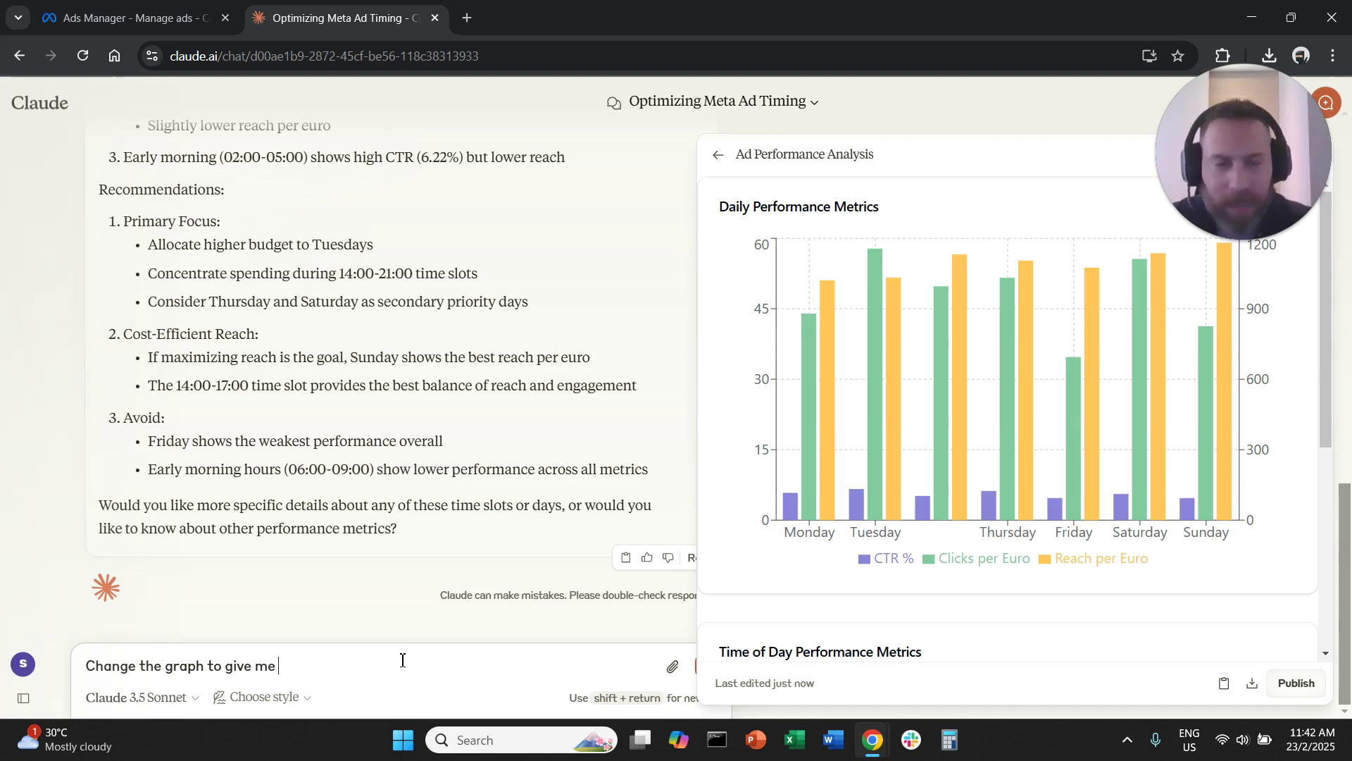
{"action": "type", "text": "Nu"}
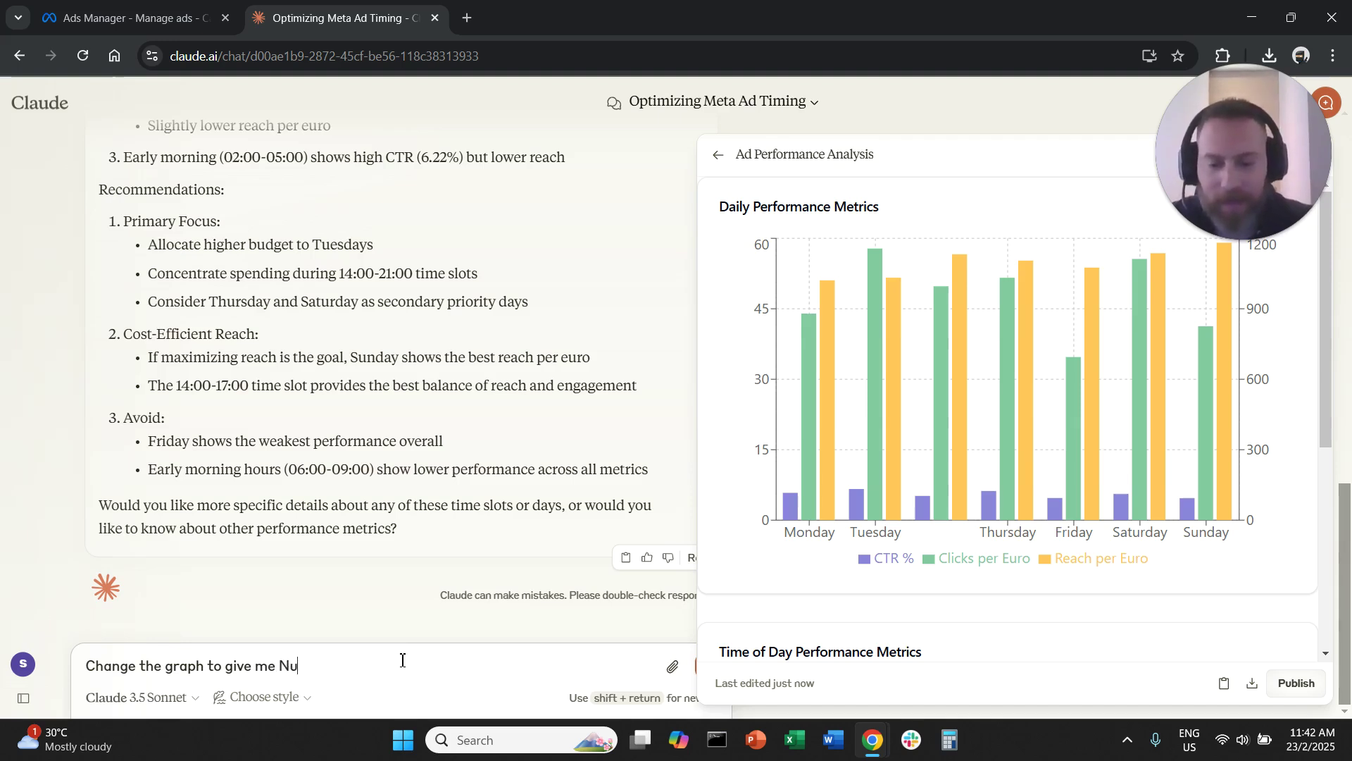
{"action": "type", "text": "mber of clicsk"}
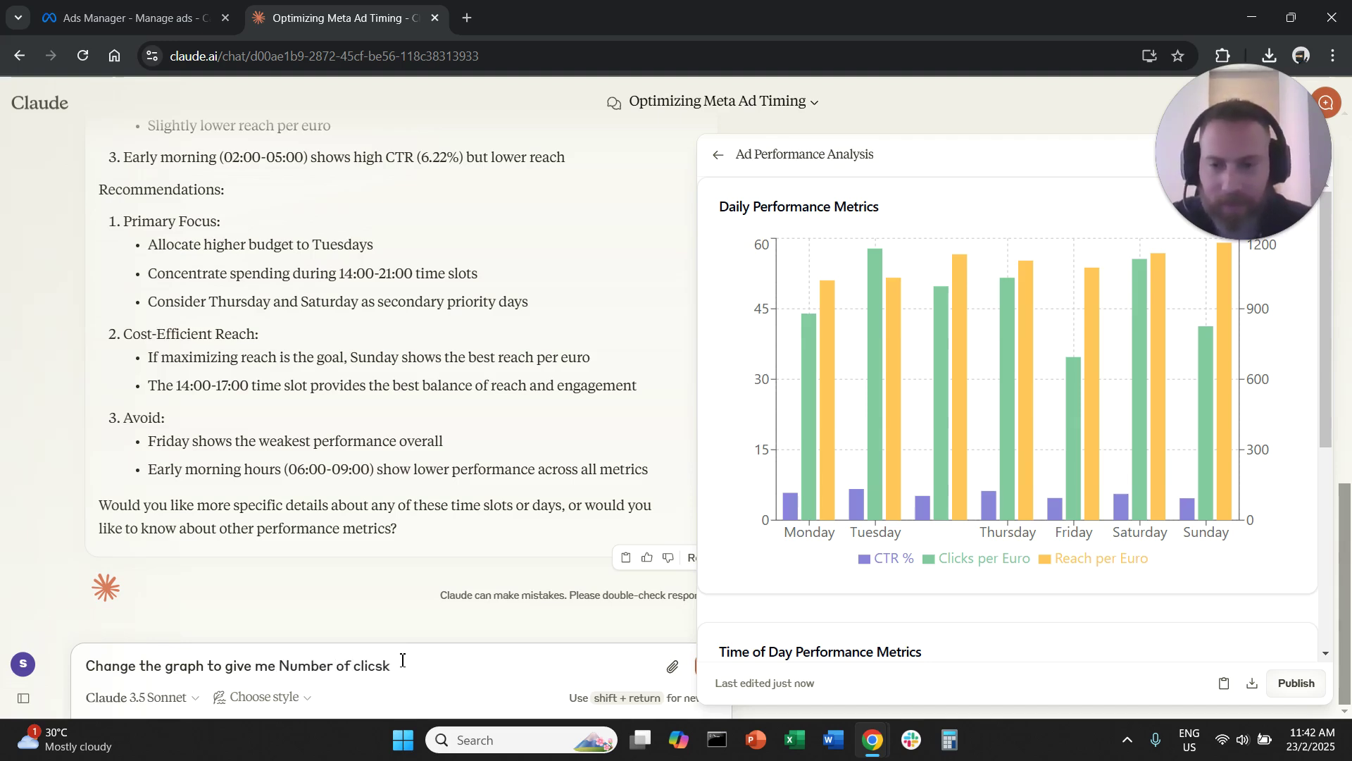
{"action": "key", "text": "BackSpace"}
{"action": "key", "text": "BackSpace"}
{"action": "type", "text": "ks as a"}
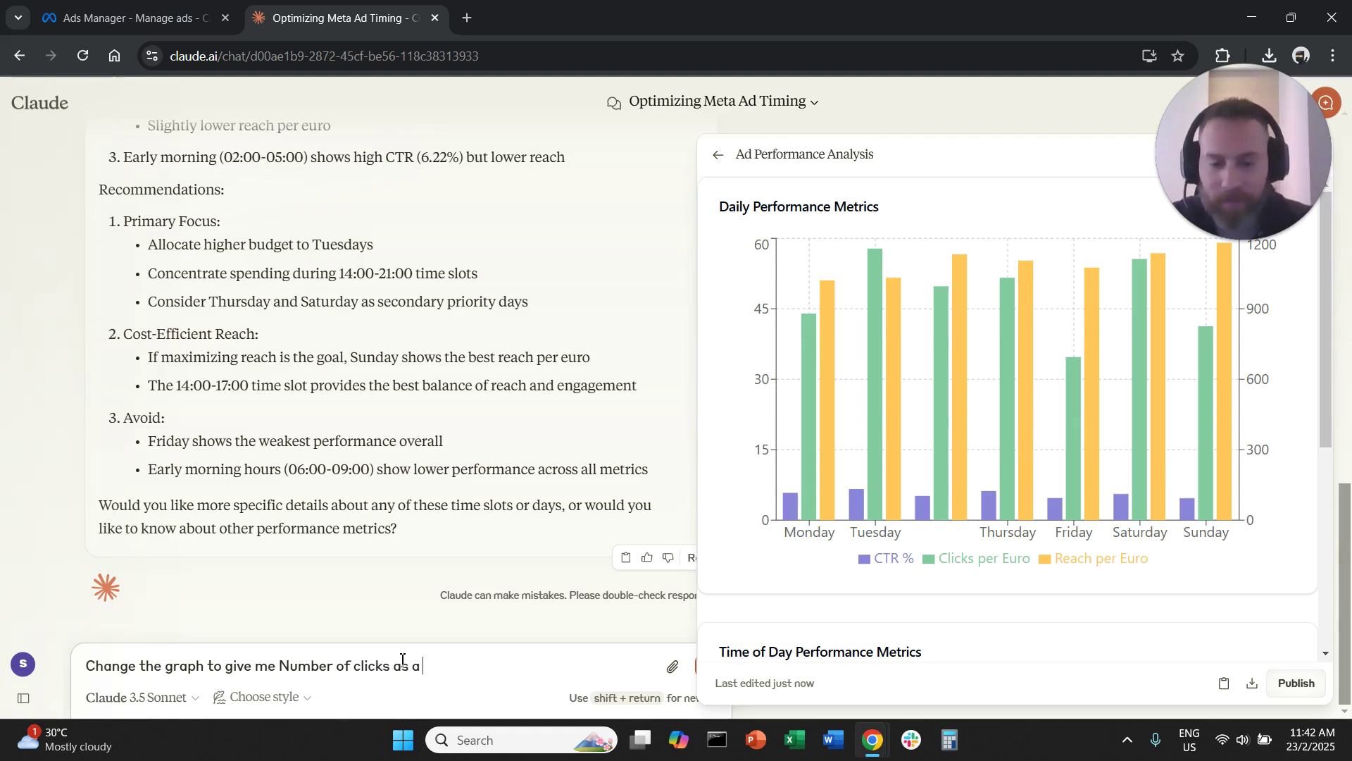
{"action": "type", "text": " column and"}
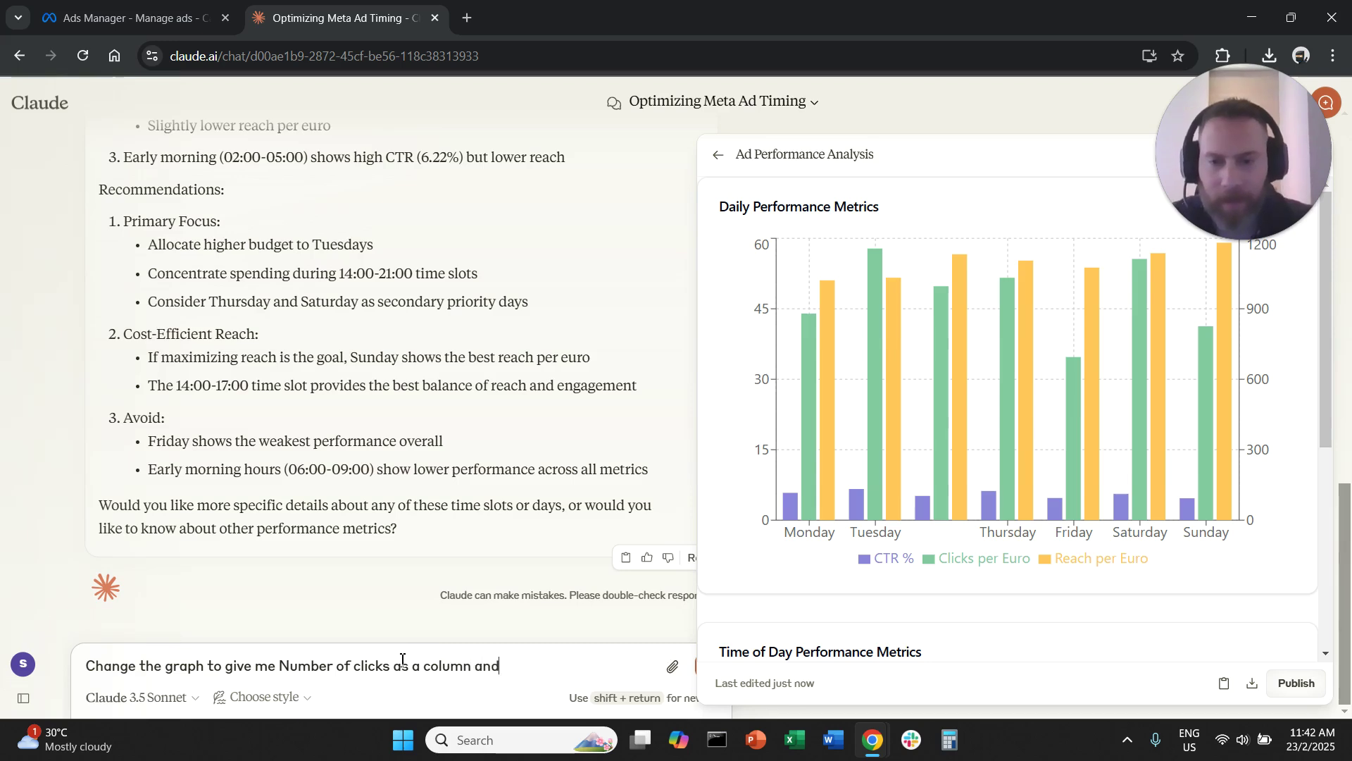
{"action": "type", "text": " CTR as a"}
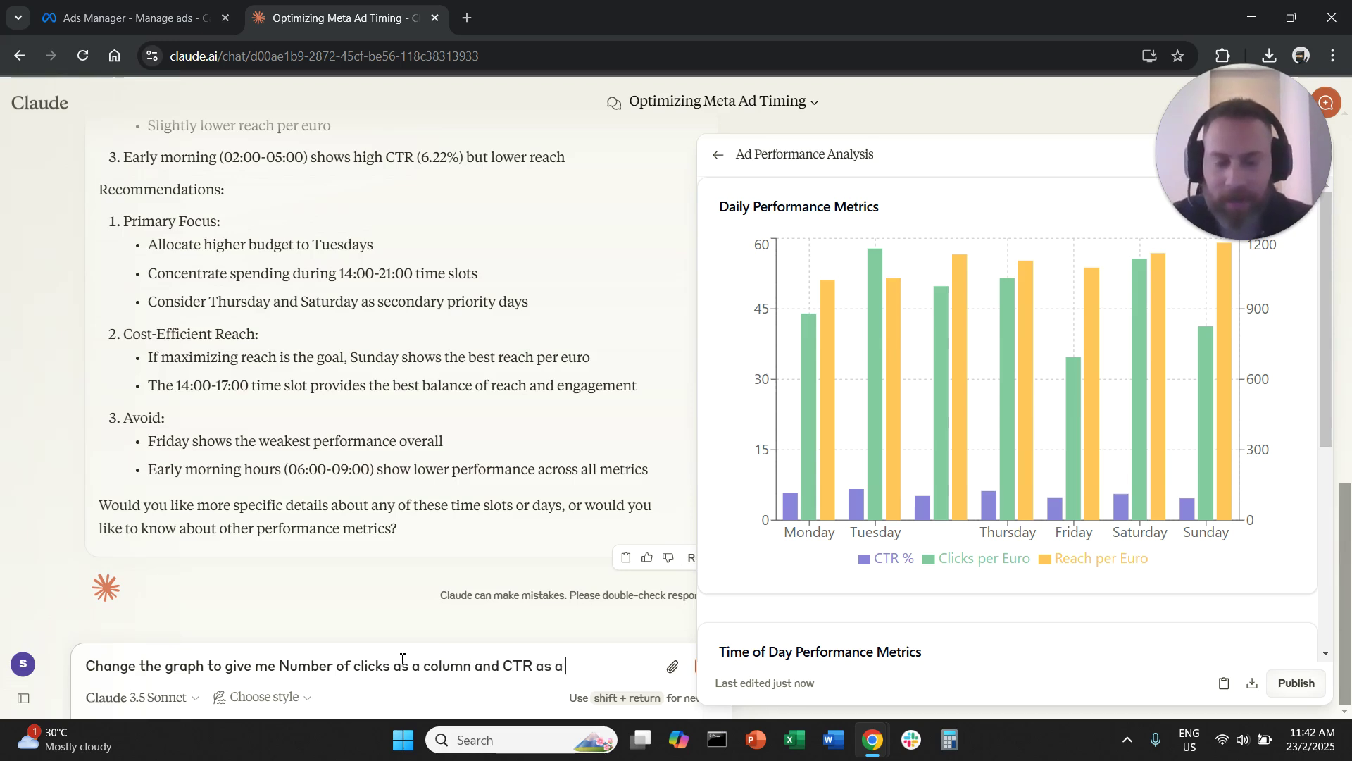
{"action": "type", "text": " line (co"}
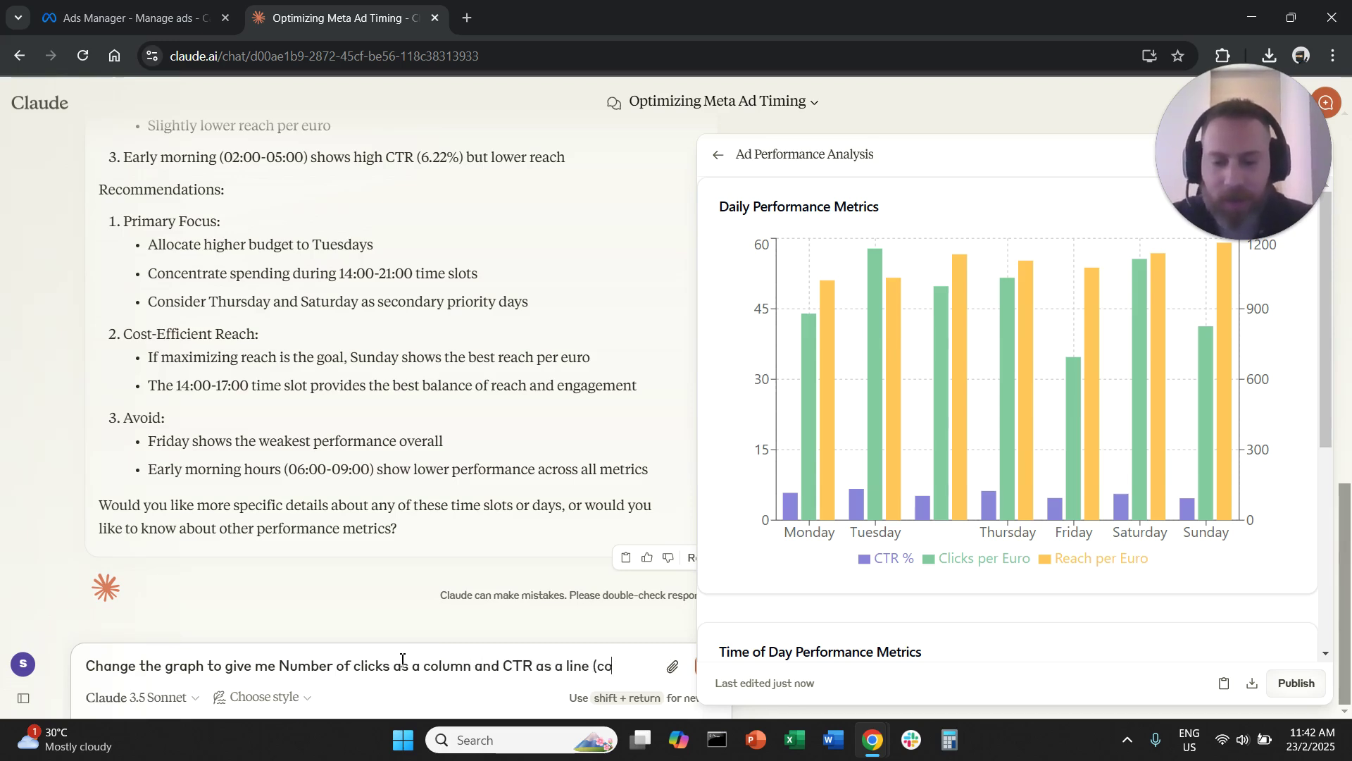
{"action": "type", "text": "mbo cha"}
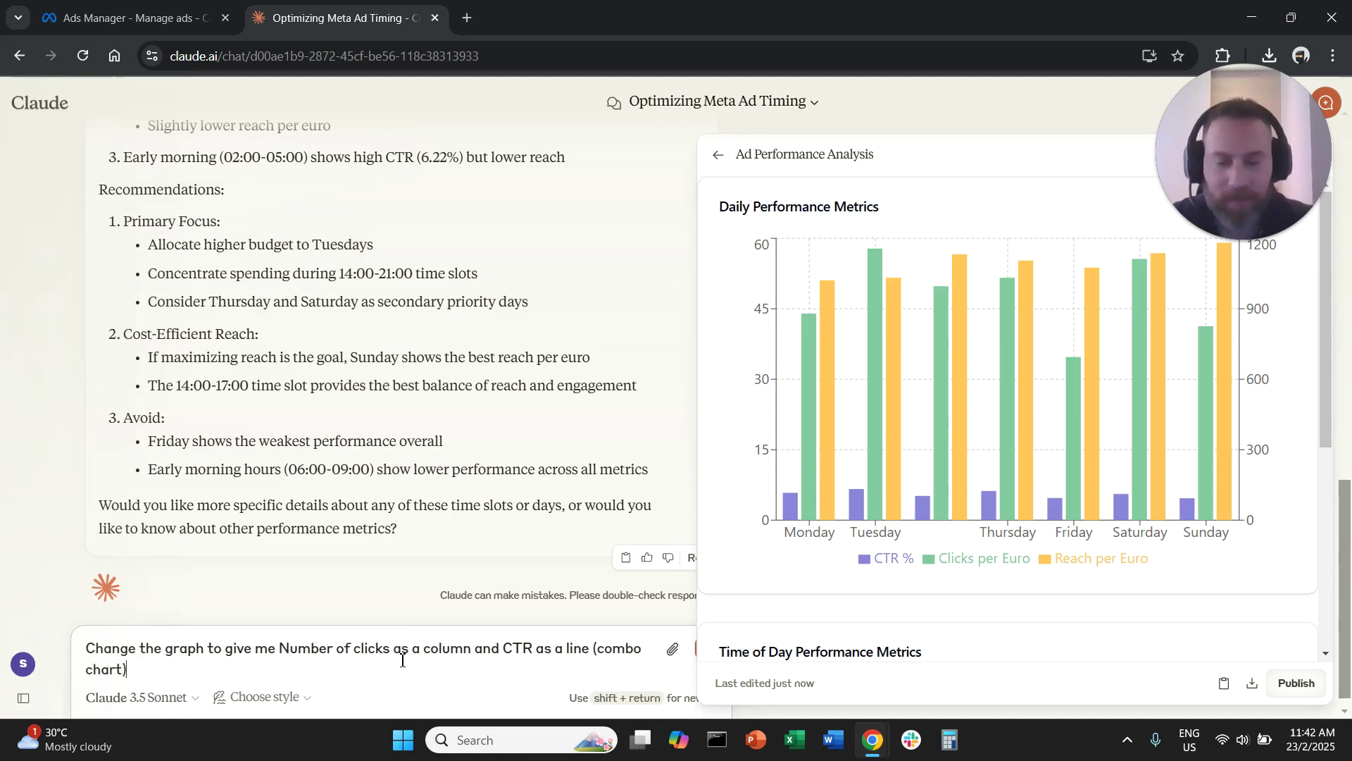
{"action": "type", "text": "rt)"}
{"action": "key", "text": "shift+Return"}
{"action": "key", "text": "shift+Return"}
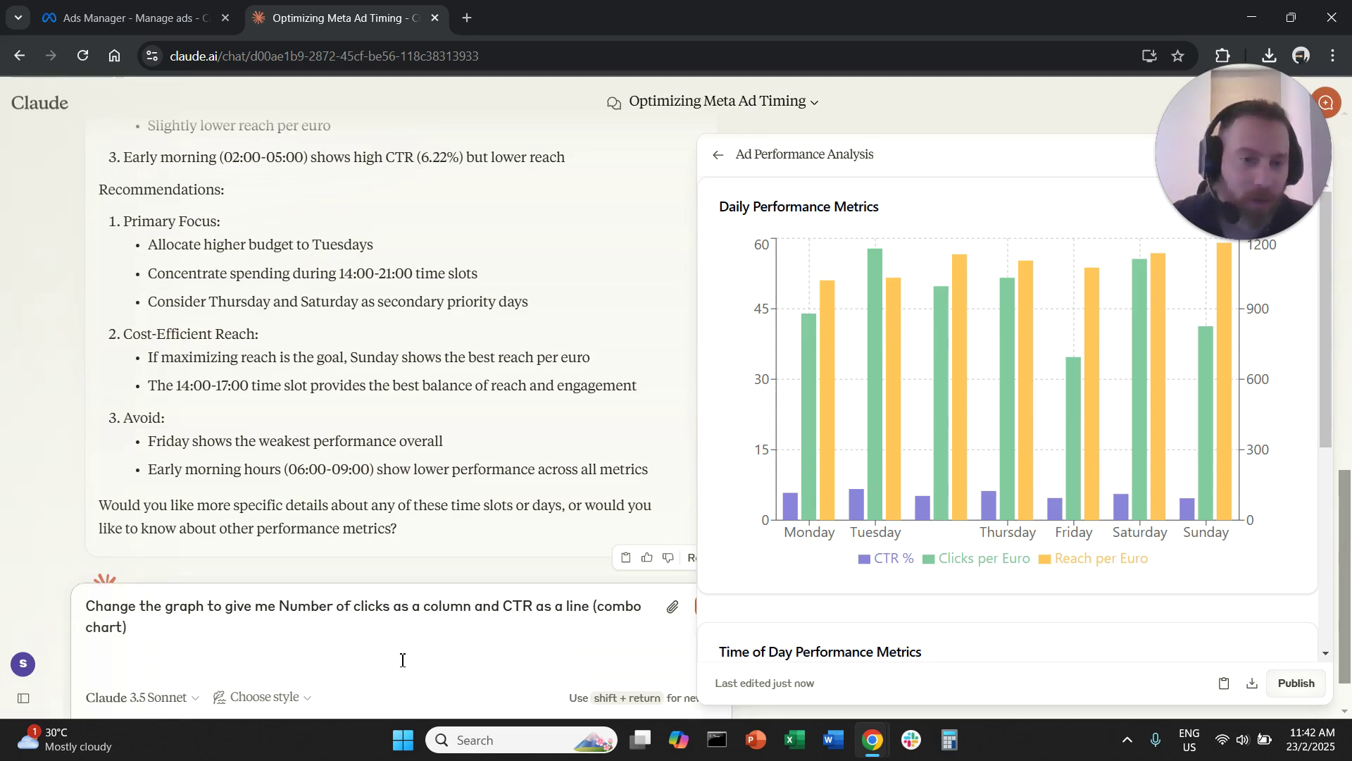
{"action": "type", "text": "Give me "}
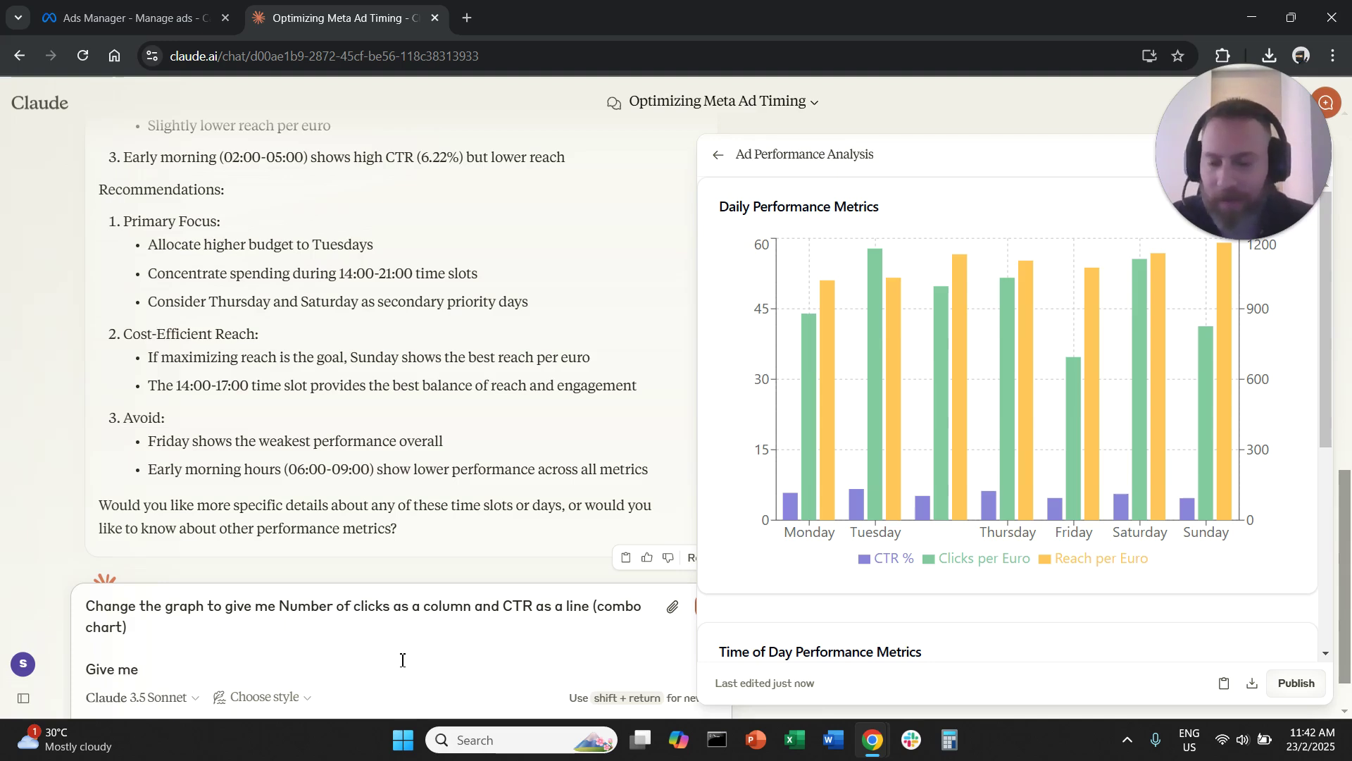
{"action": "type", "text": "another cha"}
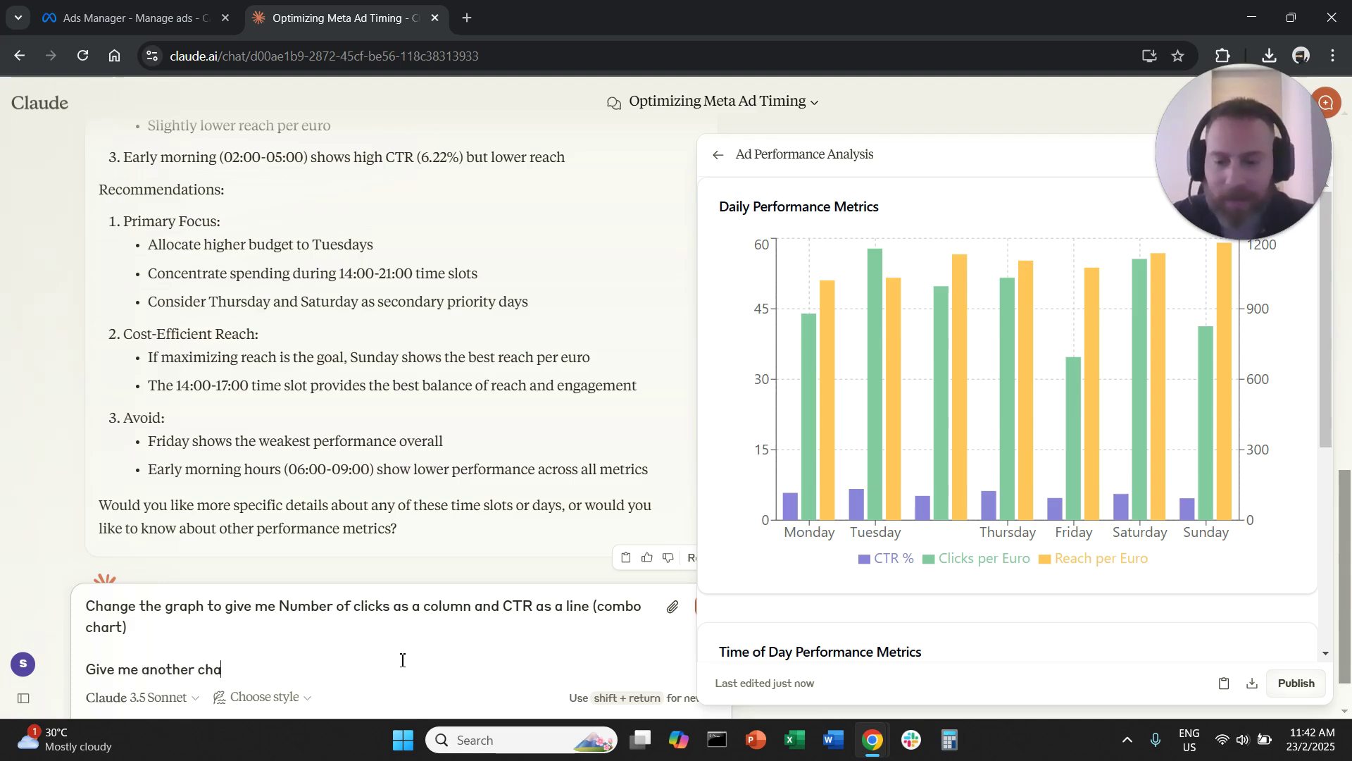
{"action": "type", "text": "rt (same style) with time "}
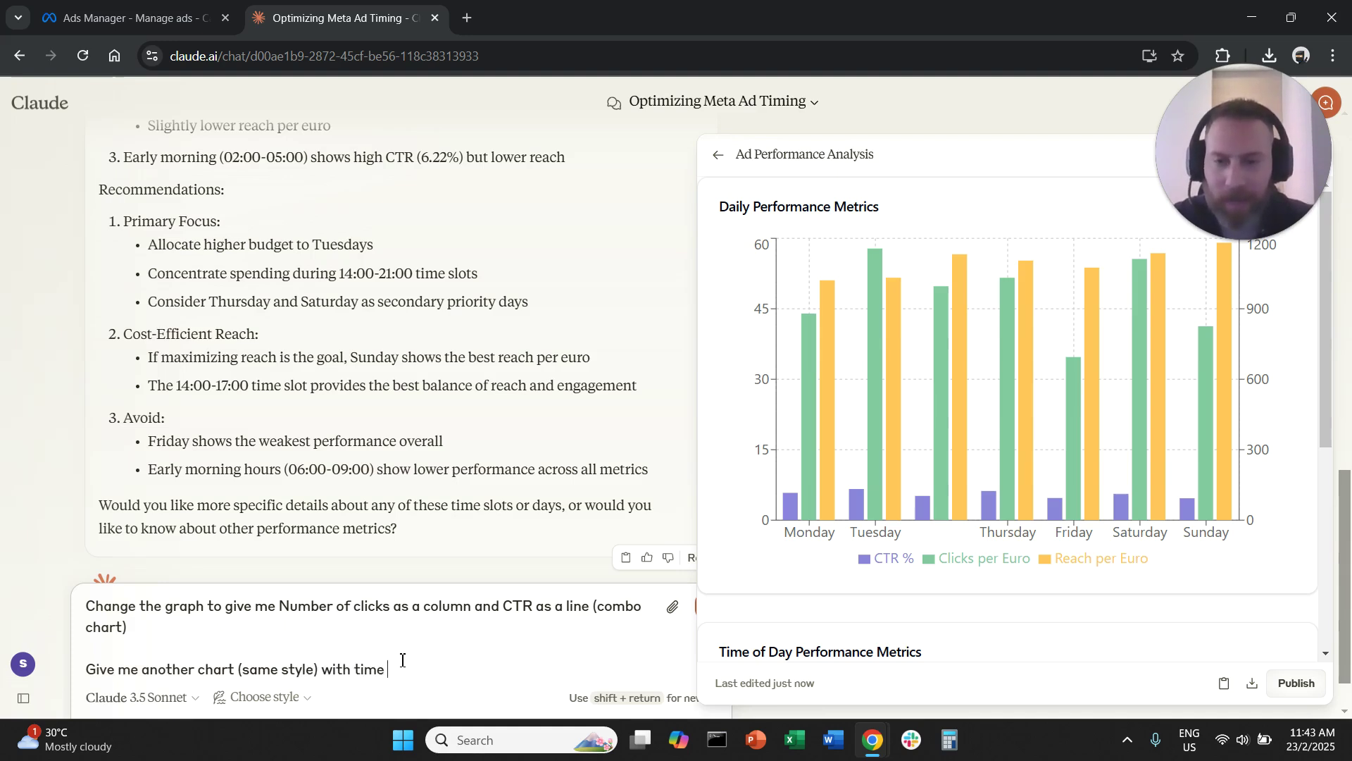
{"action": "type", "text": "of the day"}
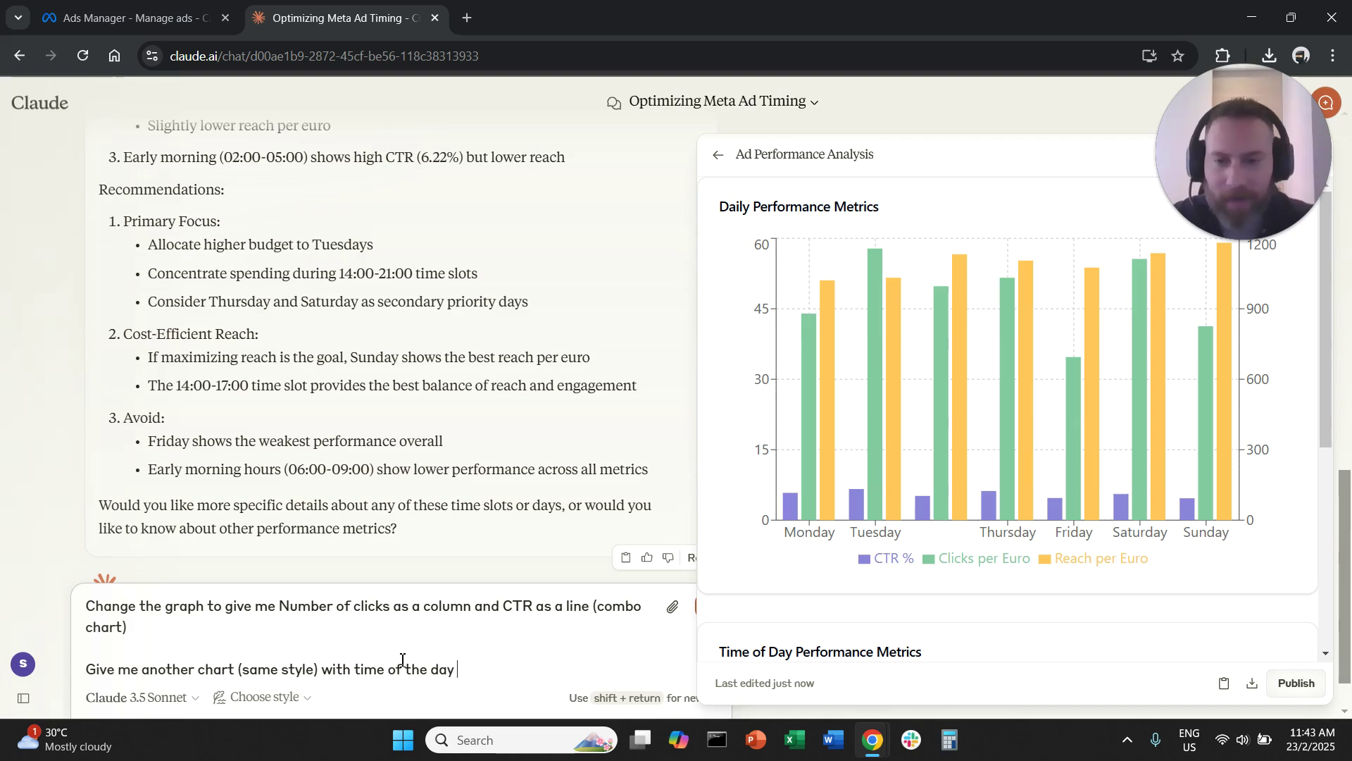
{"action": "key", "text": "BackSpace"}
{"action": "key", "text": "BackSpace"}
{"action": "key", "text": "BackSpace"}
{"action": "key", "text": "BackSpace"}
{"action": "key", "text": "BackSpace"}
{"action": "key", "text": "BackSpace"}
{"action": "key", "text": "BackSpace"}
{"action": "key", "text": "BackSpace"}
{"action": "key", "text": "BackSpace"}
{"action": "key", "text": "BackSpace"}
{"action": "key", "text": "BackSpace"}
{"action": "key", "text": "BackSpace"}
{"action": "key", "text": "BackSpace"}
{"action": "key", "text": "BackSpace"}
{"action": "key", "text": "BackSpace"}
{"action": "key", "text": "BackSpace"}
{"action": "key", "text": "BackSpace"}
{"action": "key", "text": "BackSpace"}
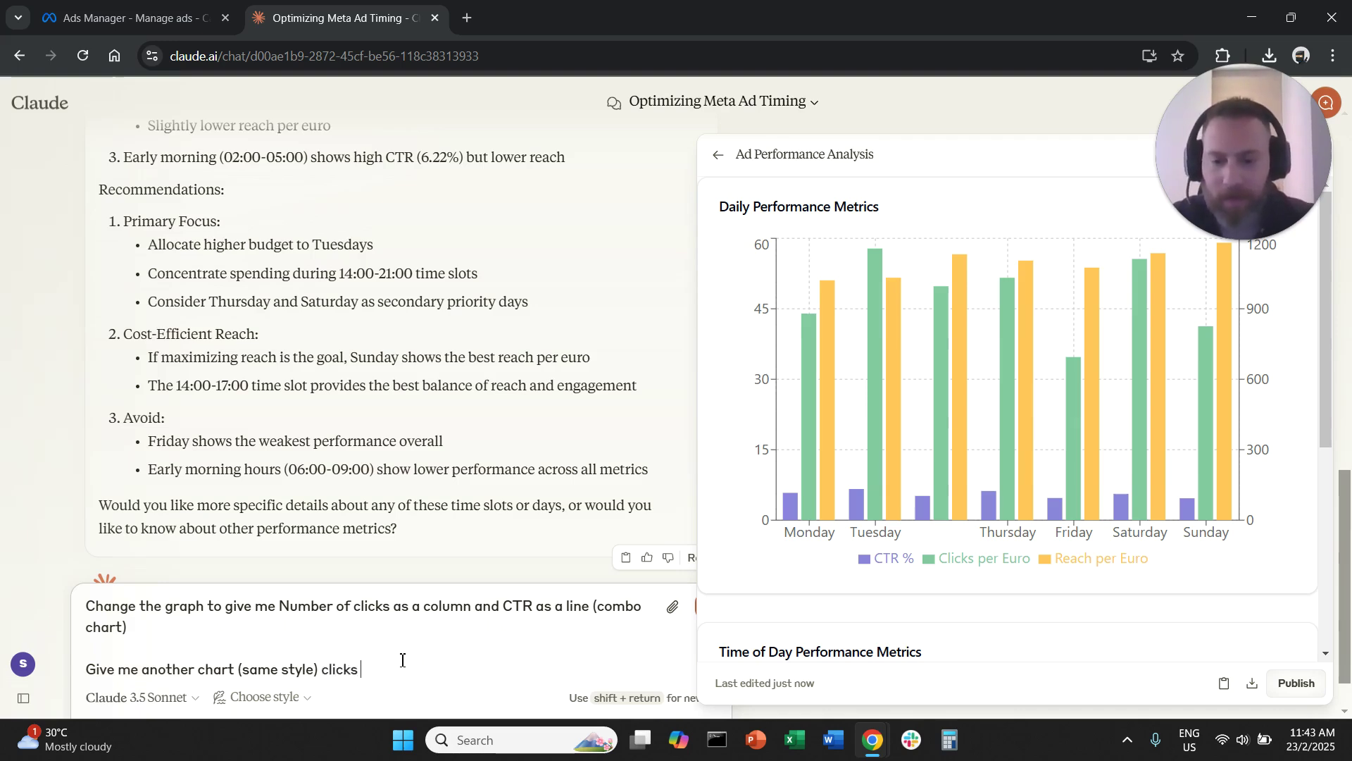
{"action": "type", "text": "time of the "}
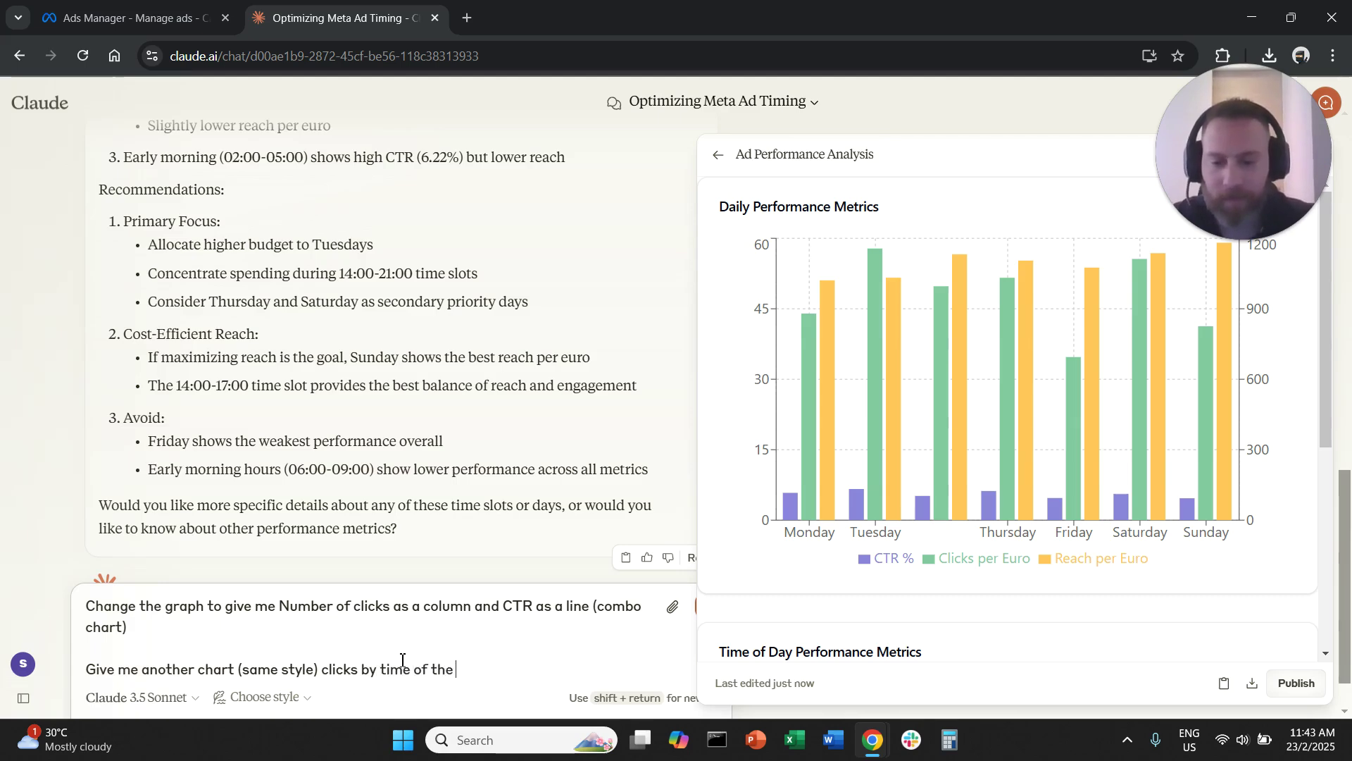
{"action": "type", "text": "day and CTR"}
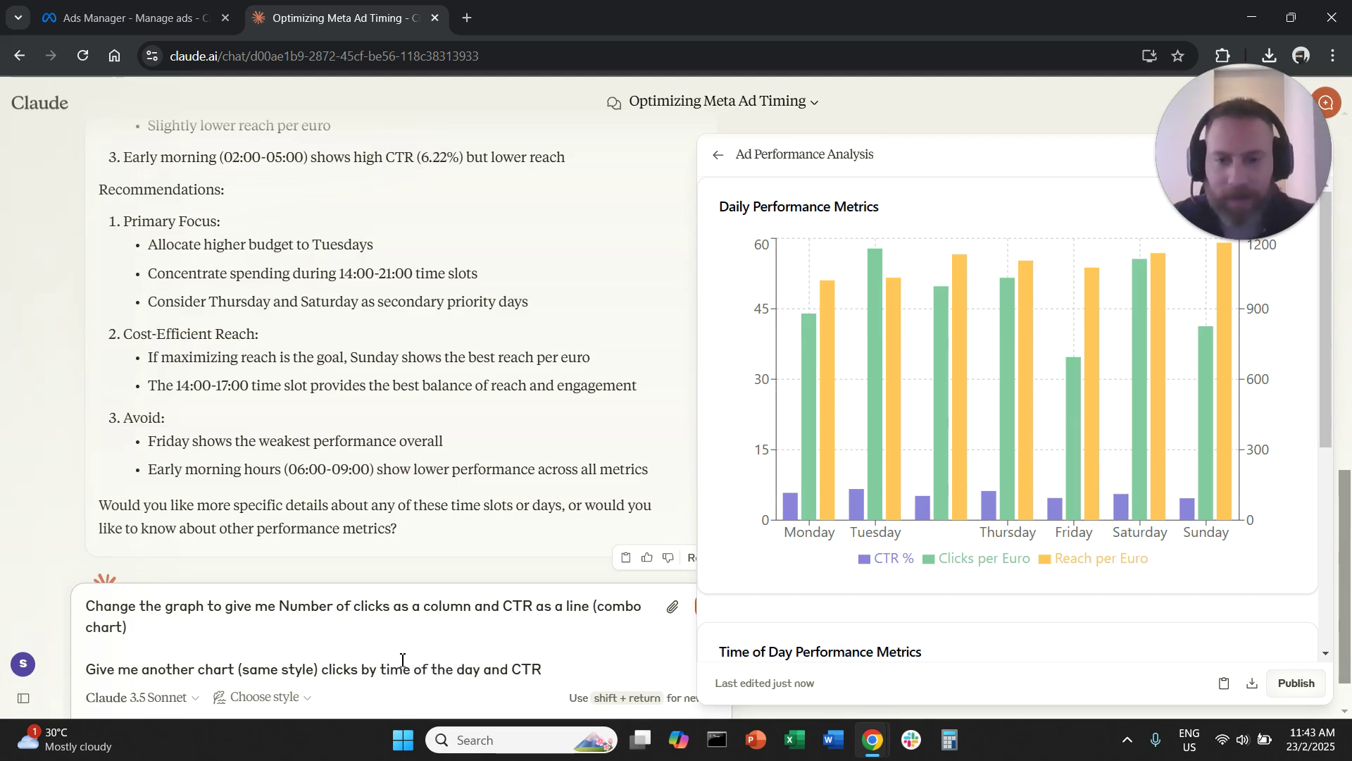
{"action": "key", "text": "Return"}
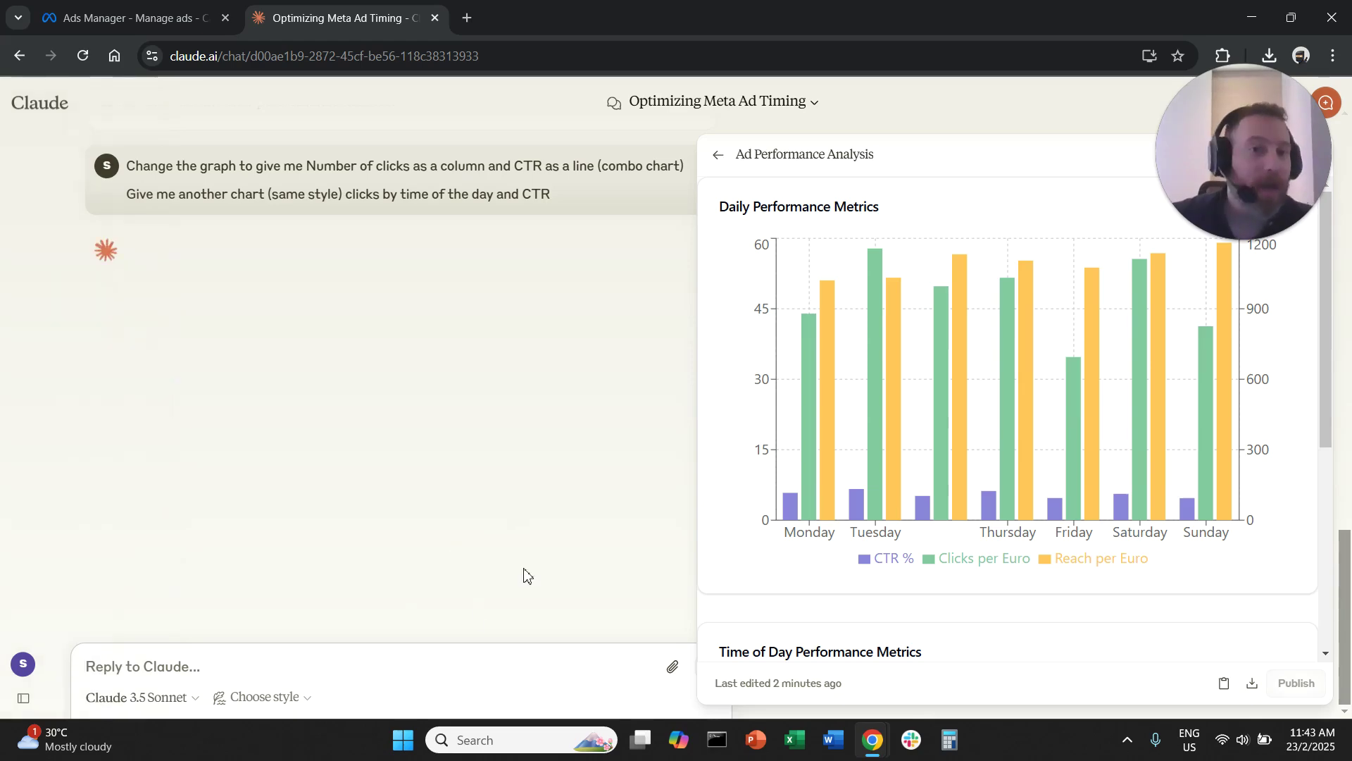
Scroll through Claude's reply from the Daily to the Hourly Clicks and CTR combo chart
{"action": "scroll", "coordinate": [528, 564], "scroll_direction": "up", "scroll_amount": 7}
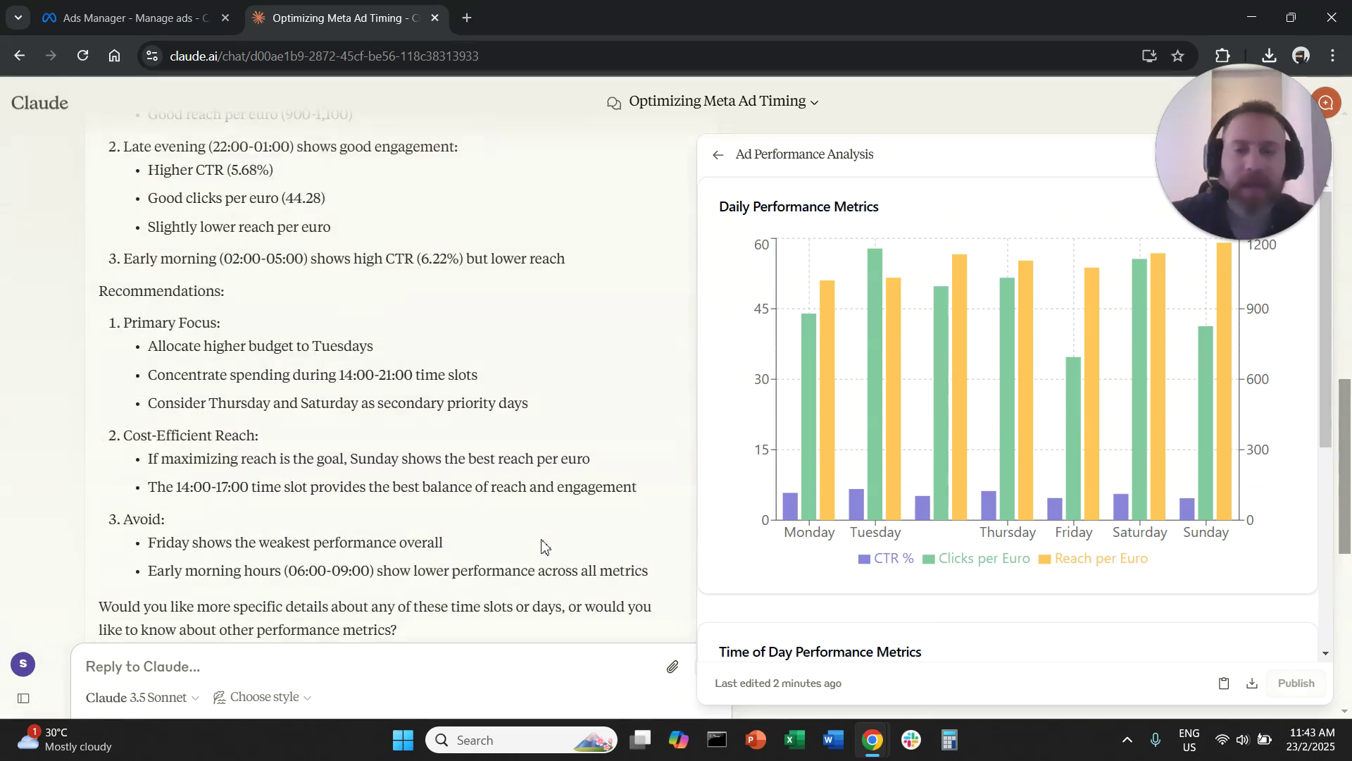
{"action": "scroll", "coordinate": [553, 546], "scroll_direction": "down", "scroll_amount": 9}
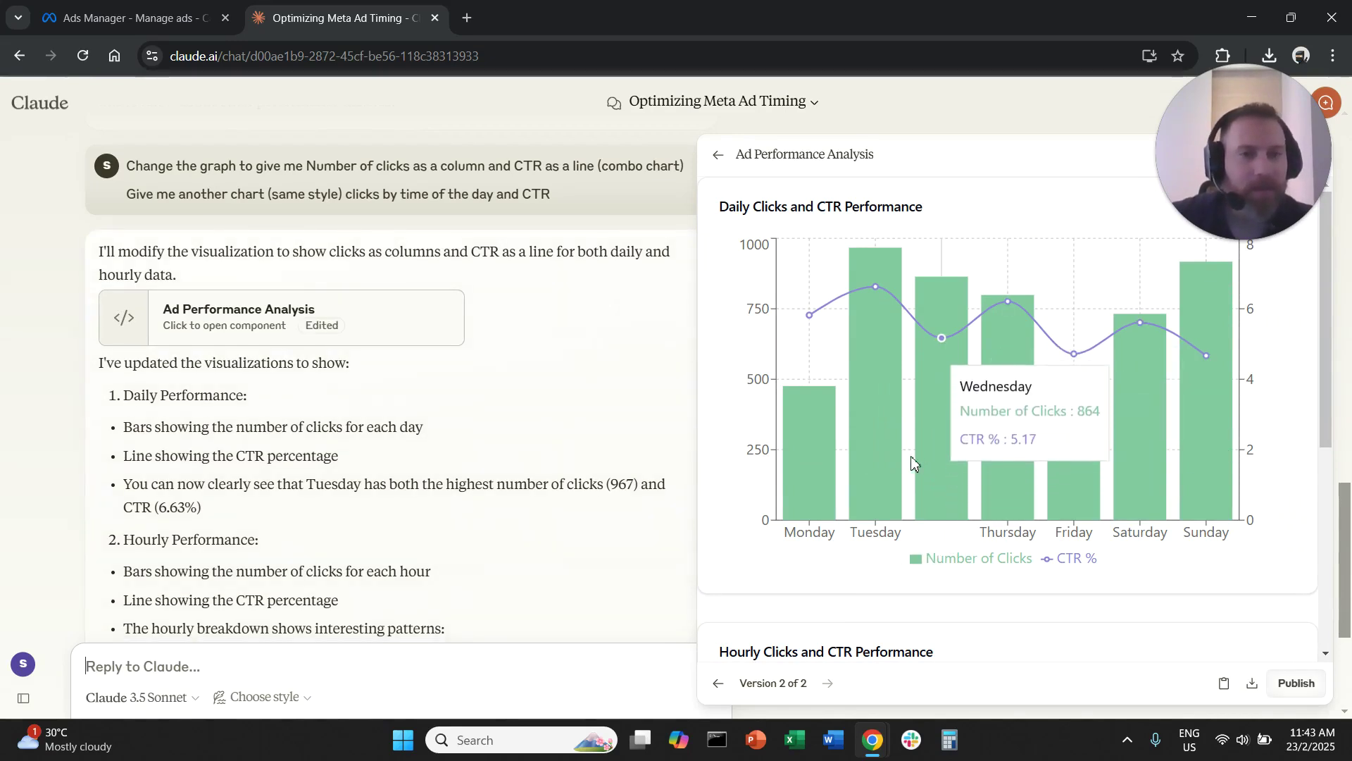
{"action": "scroll", "coordinate": [866, 493], "scroll_direction": "down", "scroll_amount": 5}
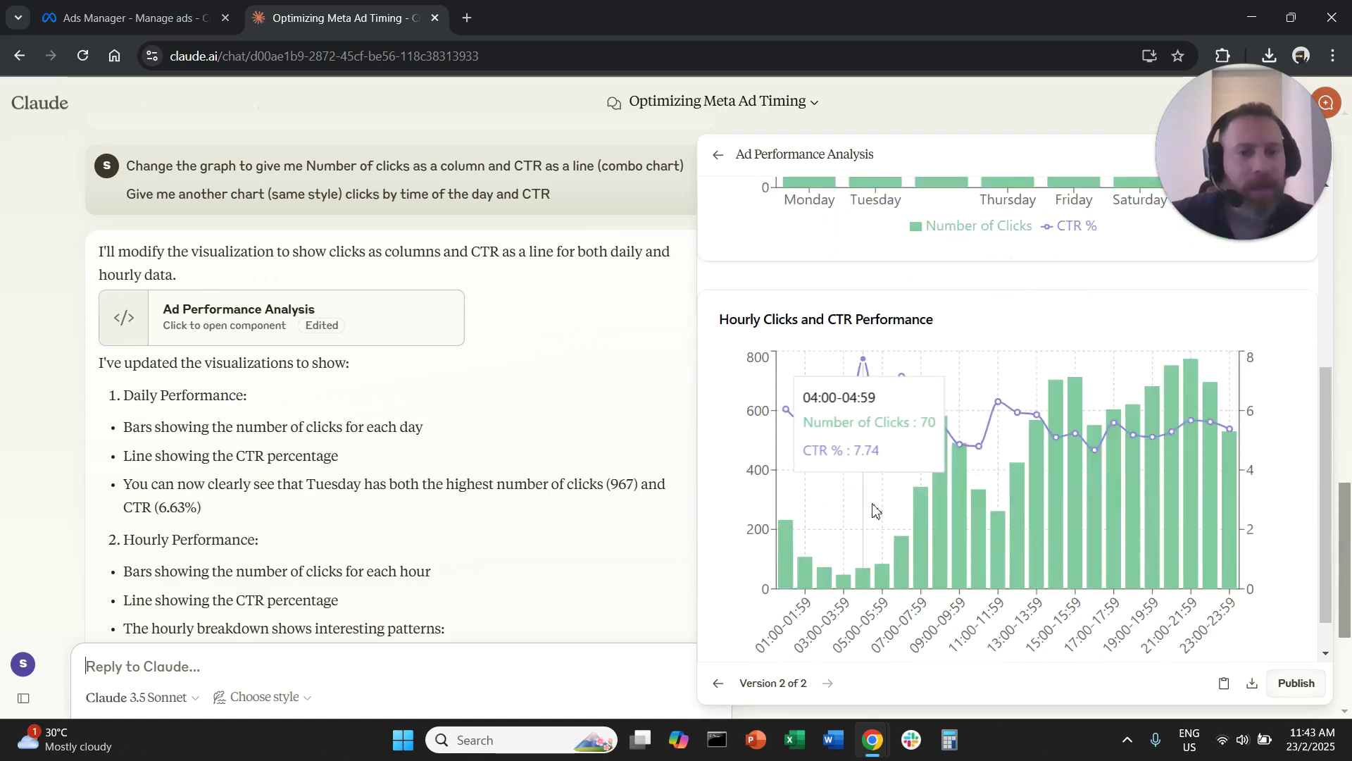
{"action": "scroll", "coordinate": [873, 509], "scroll_direction": "down", "scroll_amount": 1}
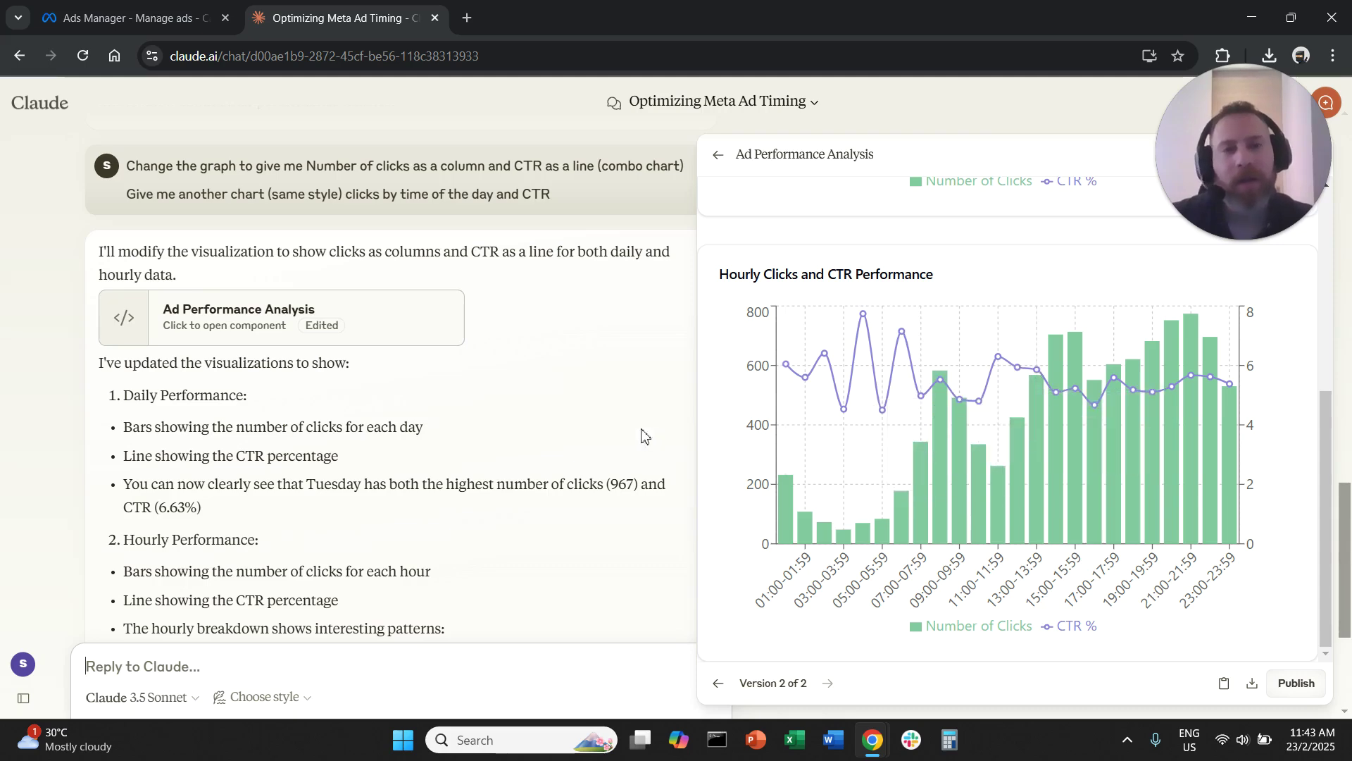
{"action": "scroll", "coordinate": [431, 464], "scroll_direction": "down", "scroll_amount": 3}
{"action": "scroll", "coordinate": [430, 486], "scroll_direction": "down", "scroll_amount": 1}
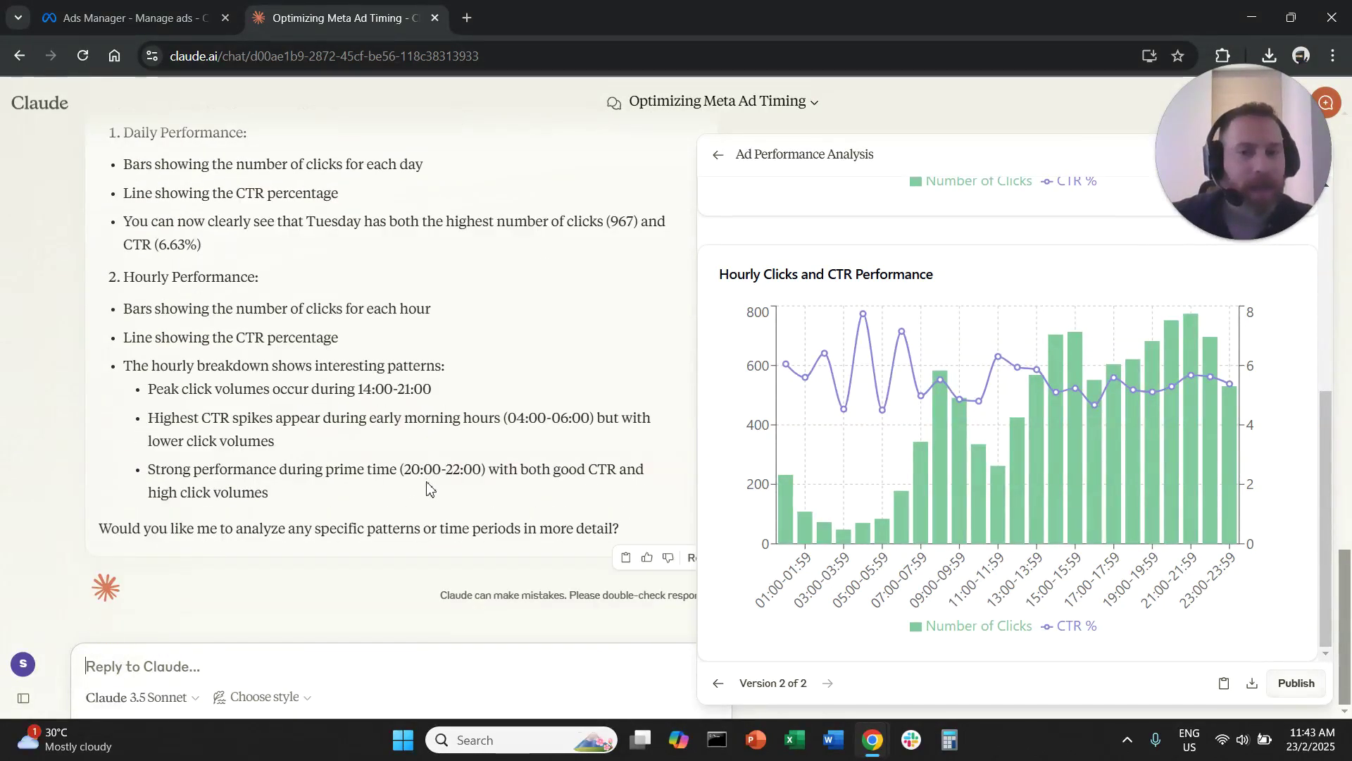
{"action": "scroll", "coordinate": [428, 490], "scroll_direction": "up", "scroll_amount": 2}
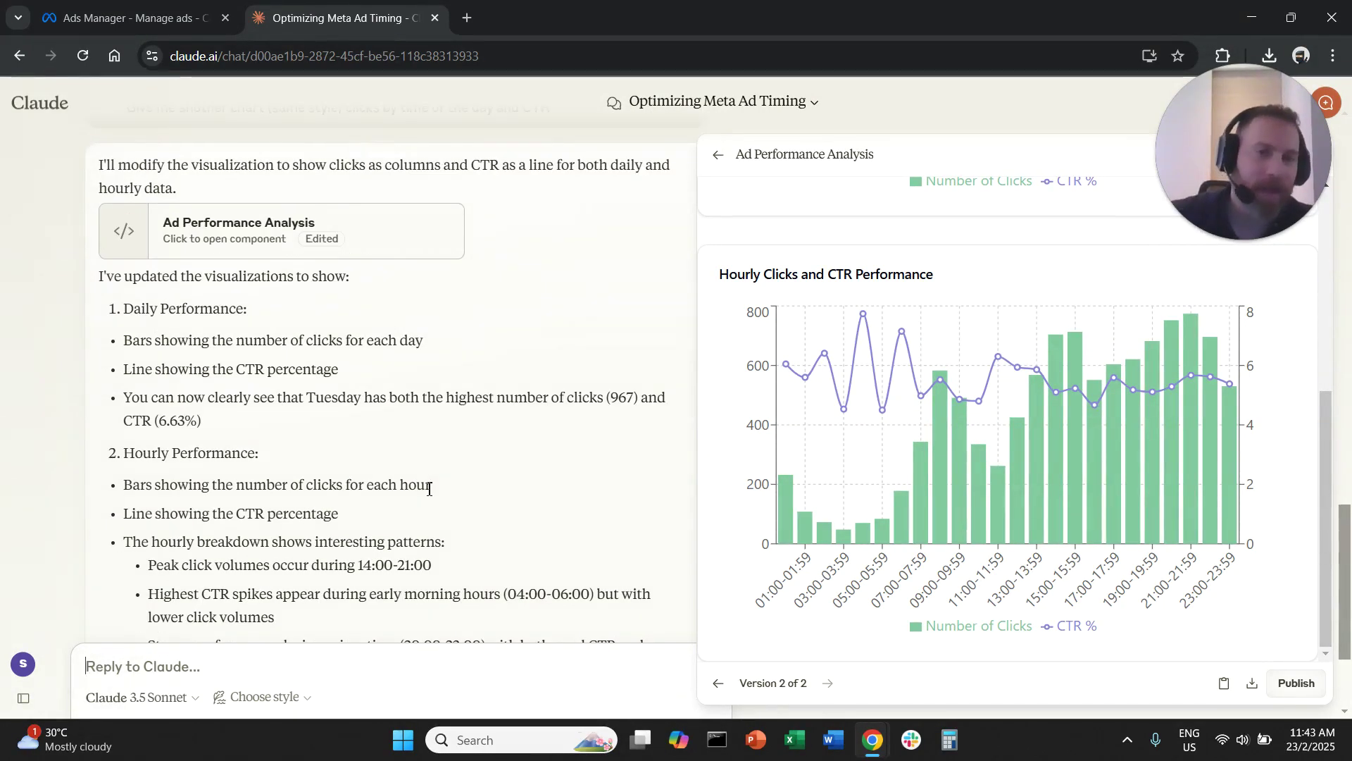
{"action": "scroll", "coordinate": [429, 481], "scroll_direction": "up", "scroll_amount": 3}
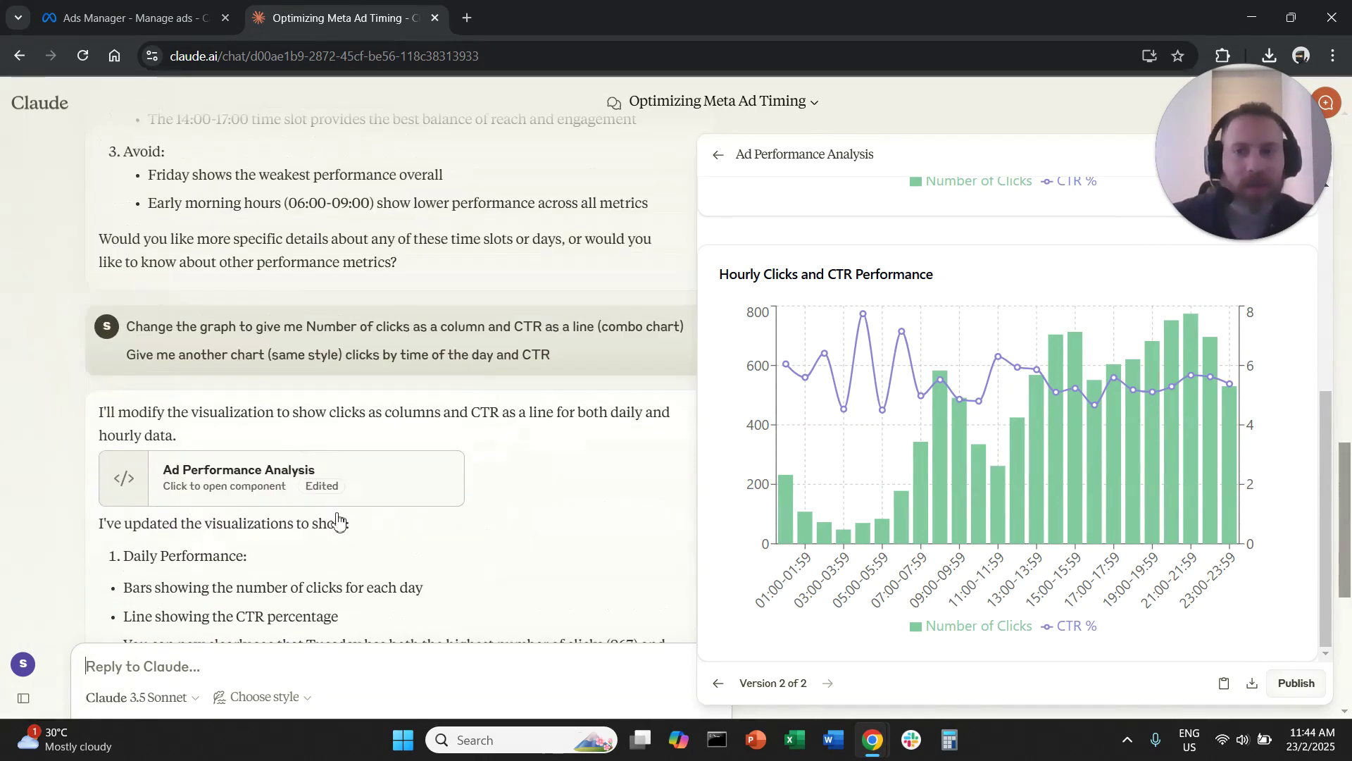
{"action": "scroll", "coordinate": [331, 518], "scroll_direction": "down", "scroll_amount": 1}
{"action": "scroll", "coordinate": [335, 520], "scroll_direction": "up", "scroll_amount": 6}
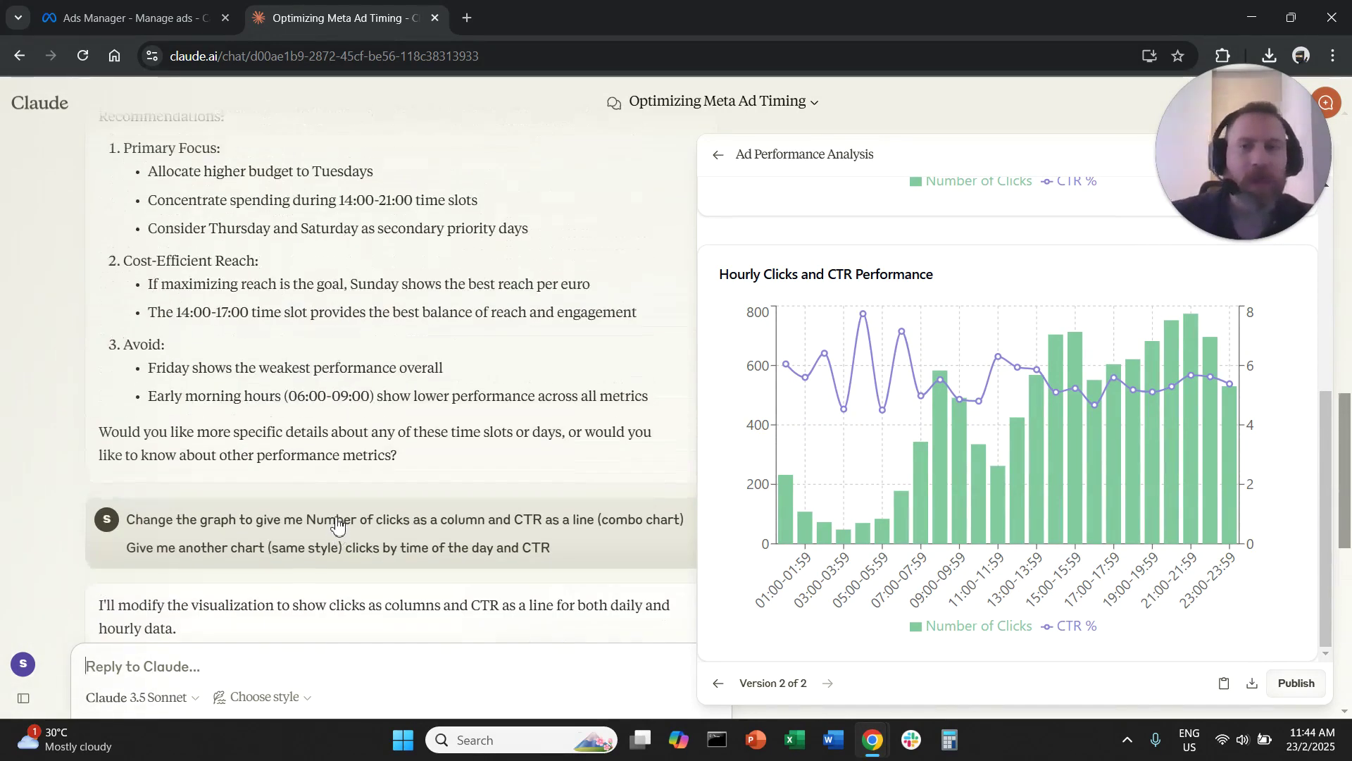
{"action": "scroll", "coordinate": [345, 523], "scroll_direction": "up", "scroll_amount": 4}
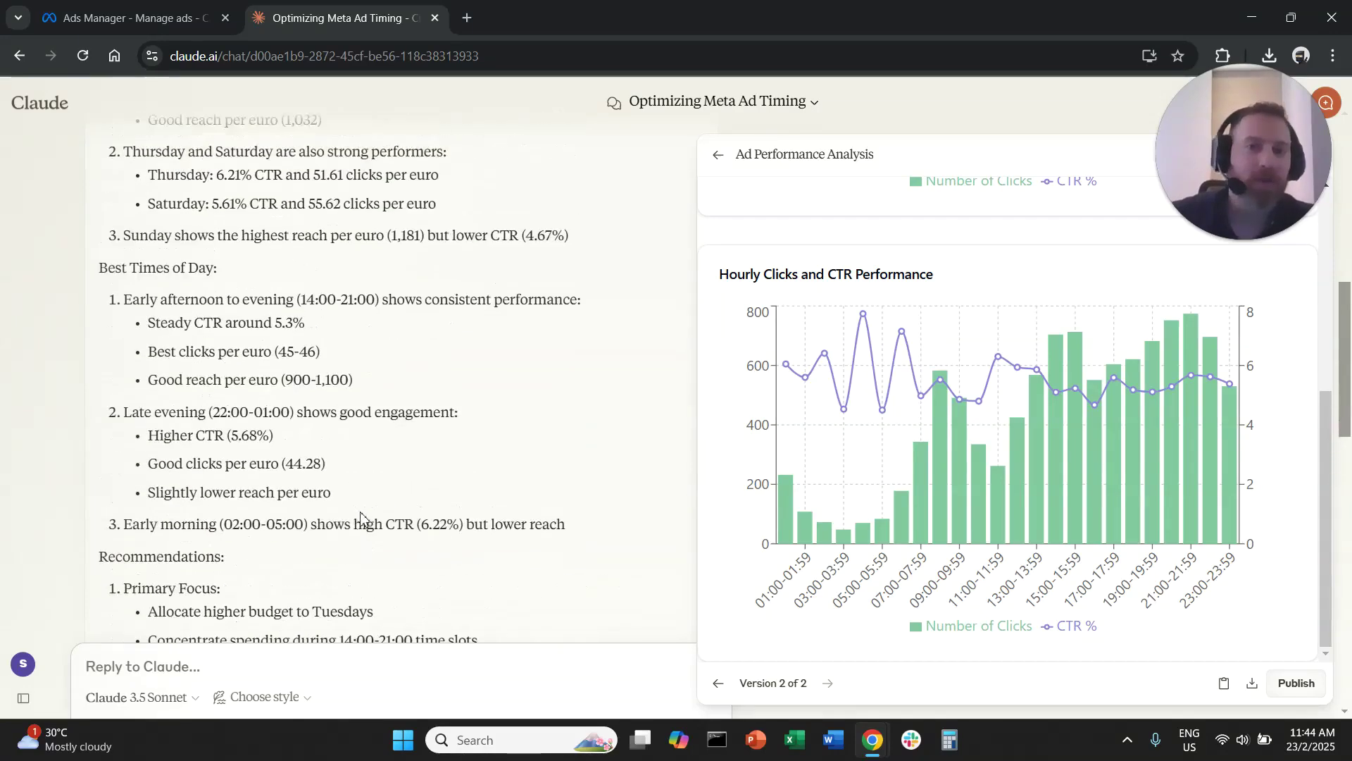
{"action": "mouse_move", "coordinate": [838, 471]}
{"action": "scroll", "coordinate": [838, 472], "scroll_direction": "up", "scroll_amount": 5}
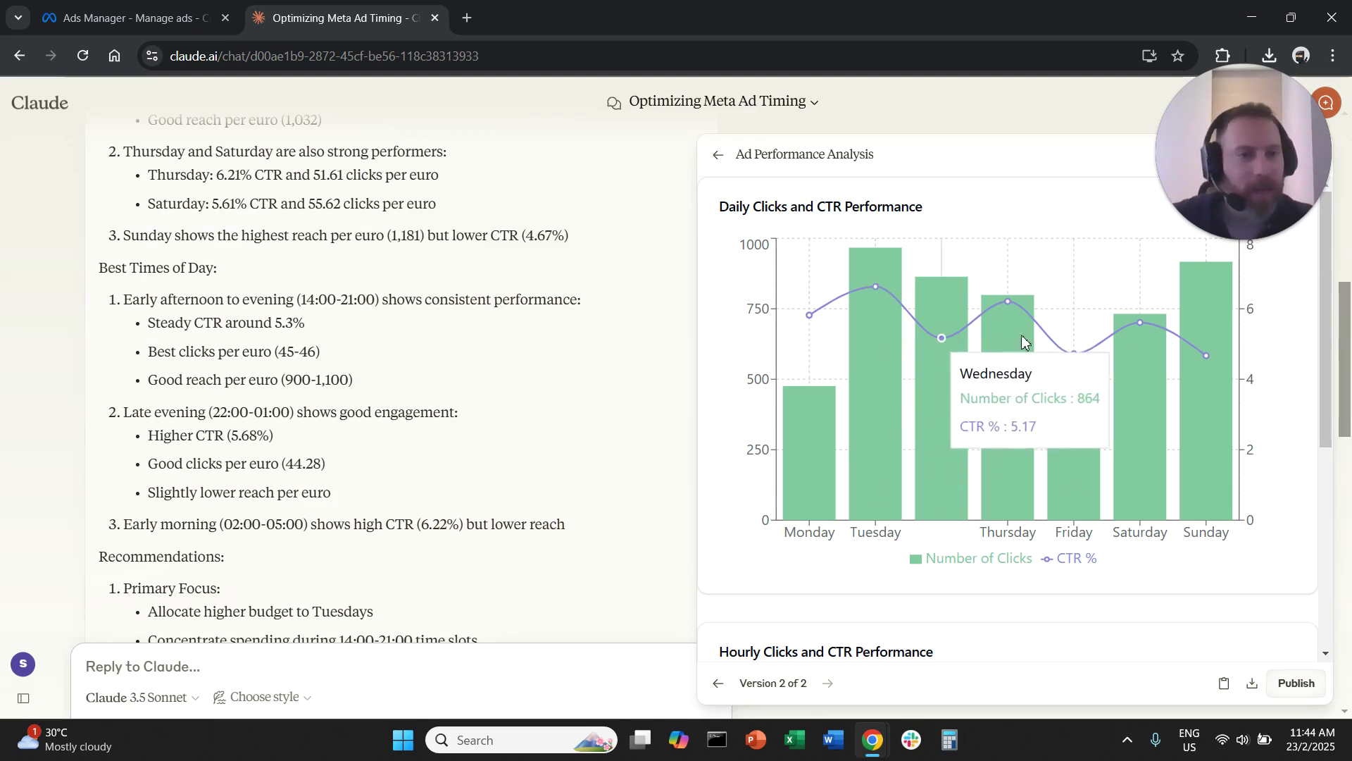
{"action": "scroll", "coordinate": [956, 369], "scroll_direction": "down", "scroll_amount": 5}
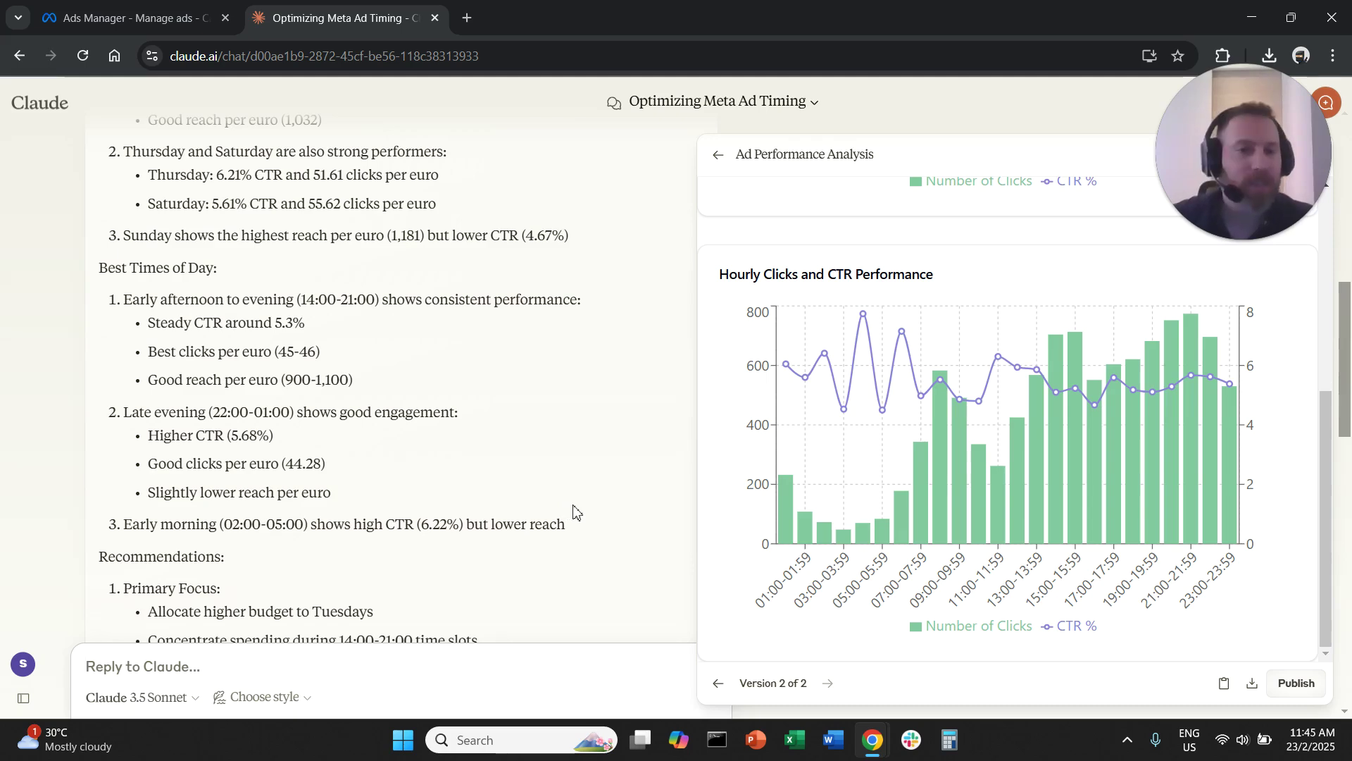
{"action": "scroll", "coordinate": [574, 512], "scroll_direction": "up", "scroll_amount": 4}
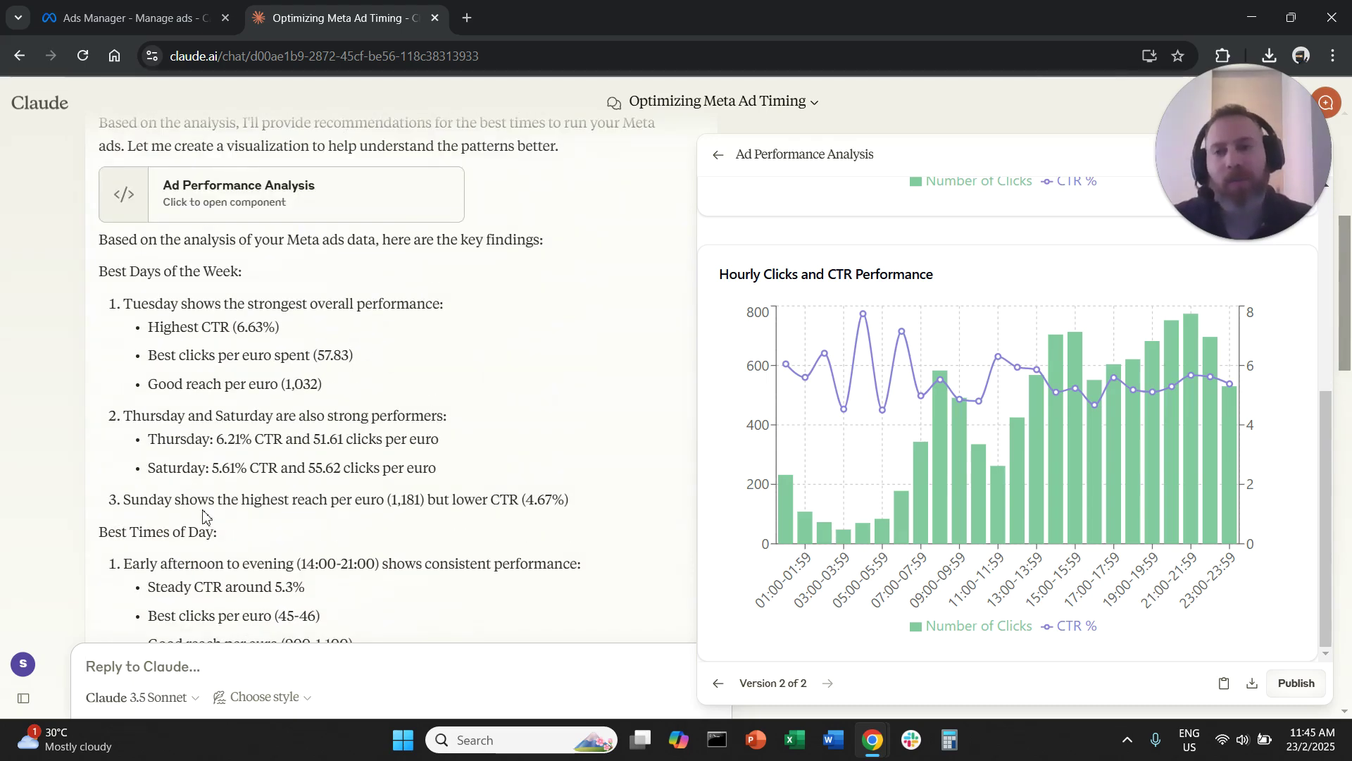
{"action": "left_click_drag", "start_coordinate": [258, 356], "coordinate": [369, 468]}
{"action": "left_click", "coordinate": [368, 469]}
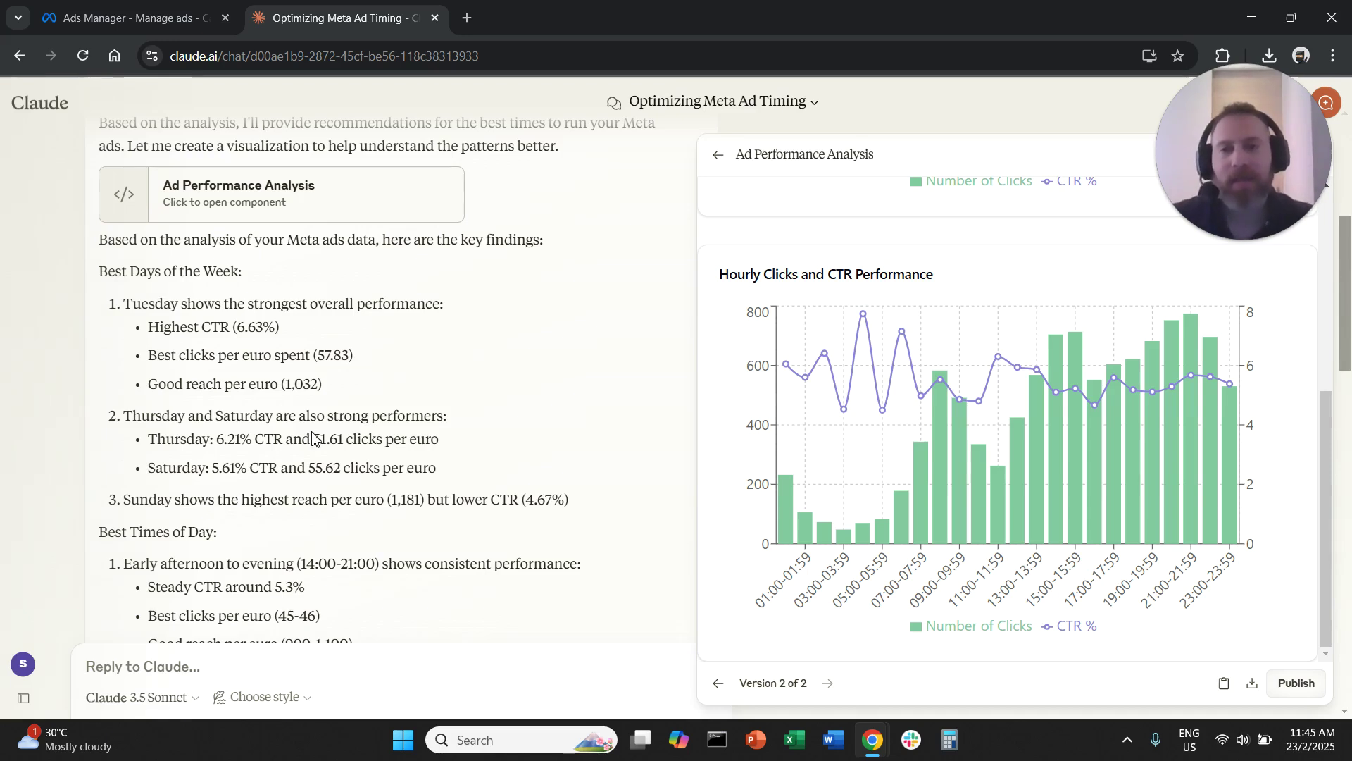
{"action": "left_click", "coordinate": [223, 12]}
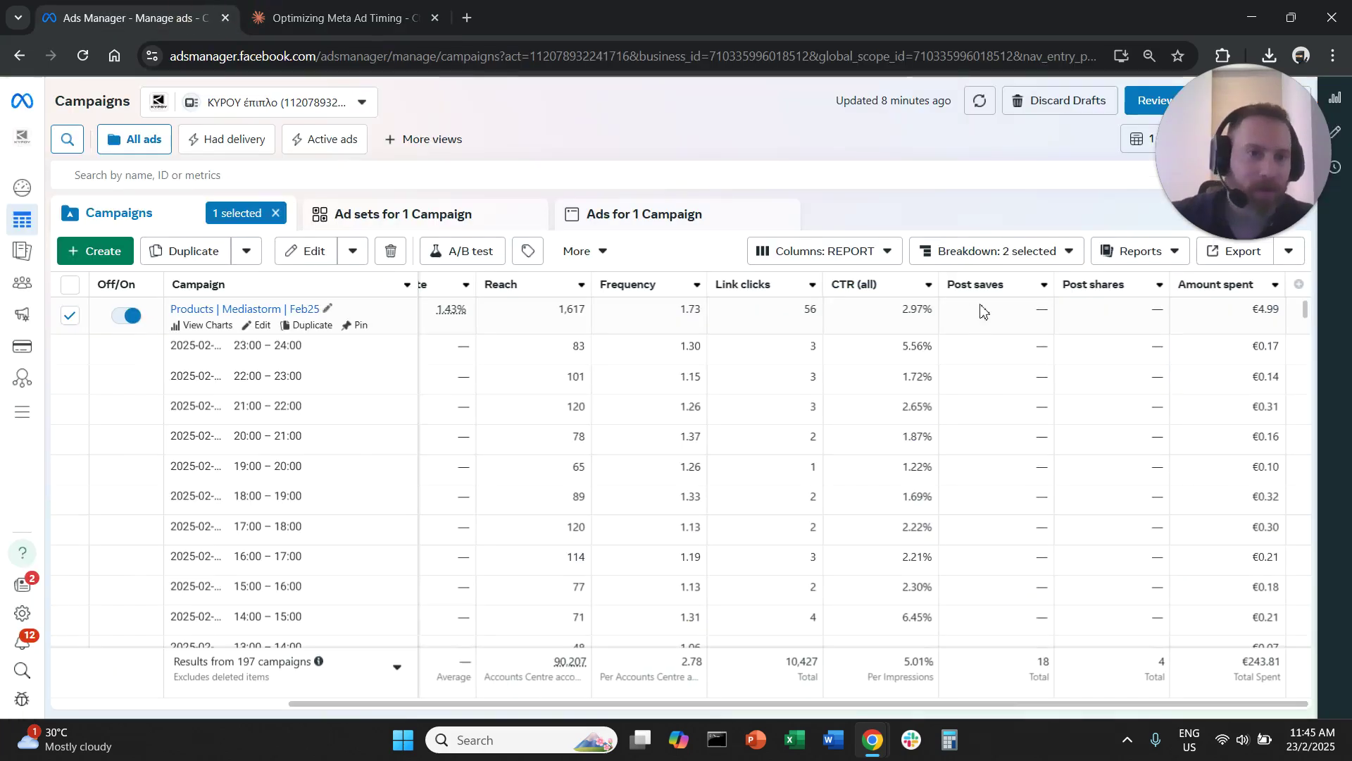
{"action": "left_click", "coordinate": [1010, 261]}
{"action": "scroll", "coordinate": [1001, 518], "scroll_direction": "down", "scroll_amount": 3}
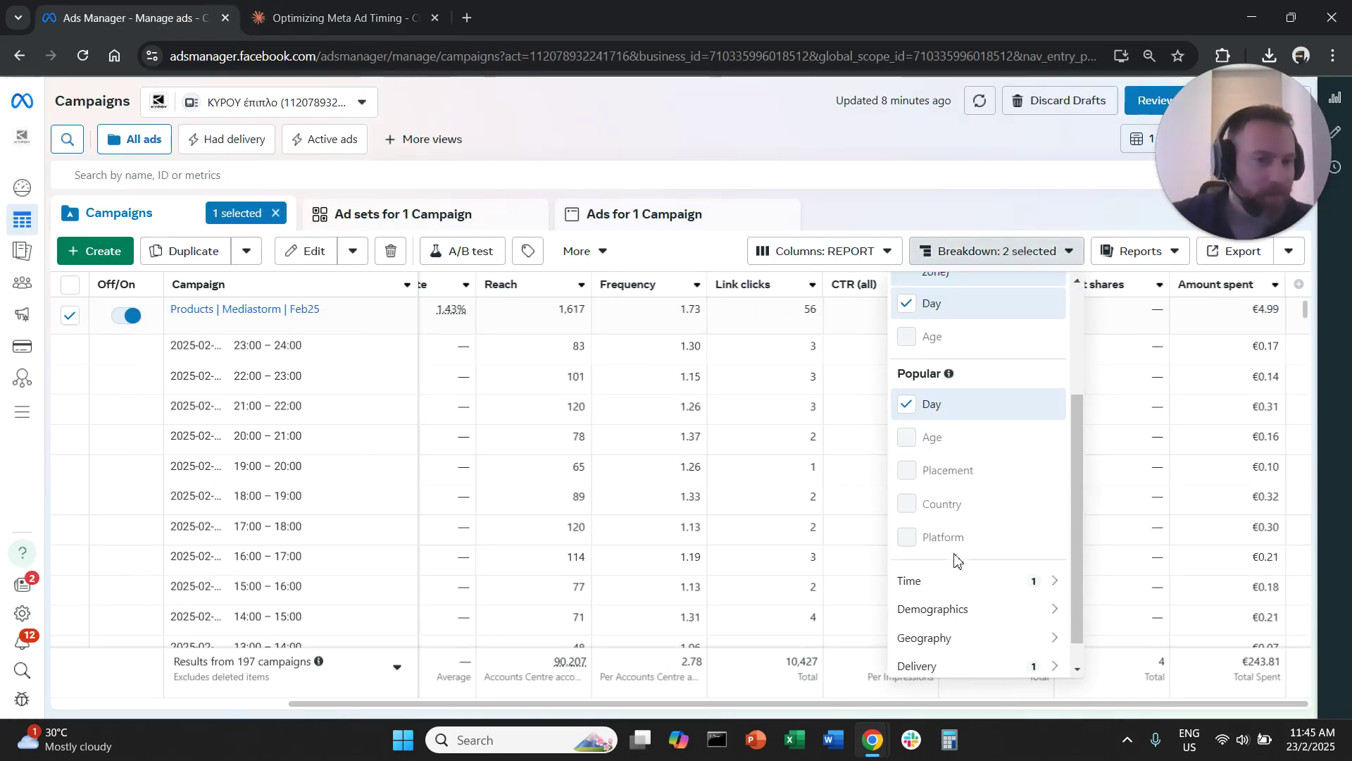
{"action": "mouse_move", "coordinate": [1008, 580]}
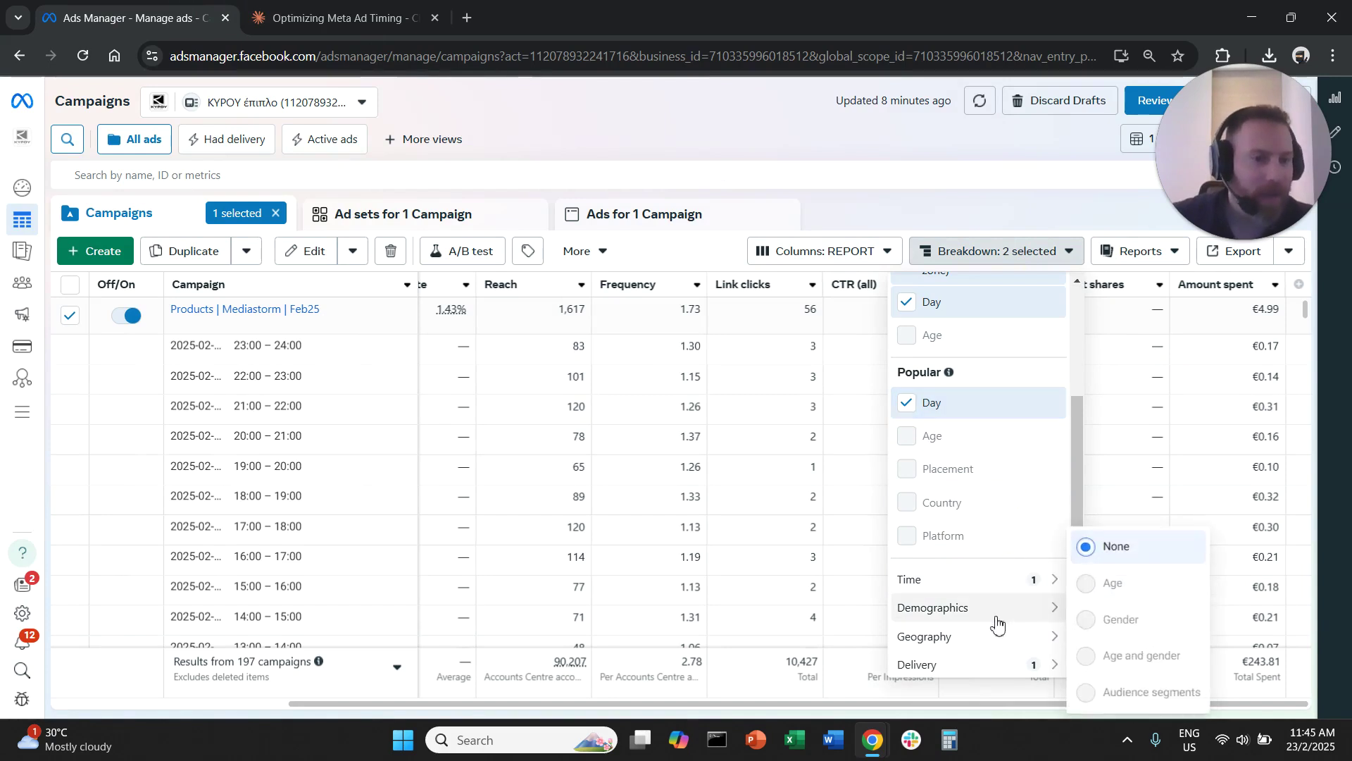
{"action": "left_click", "coordinate": [756, 154]}
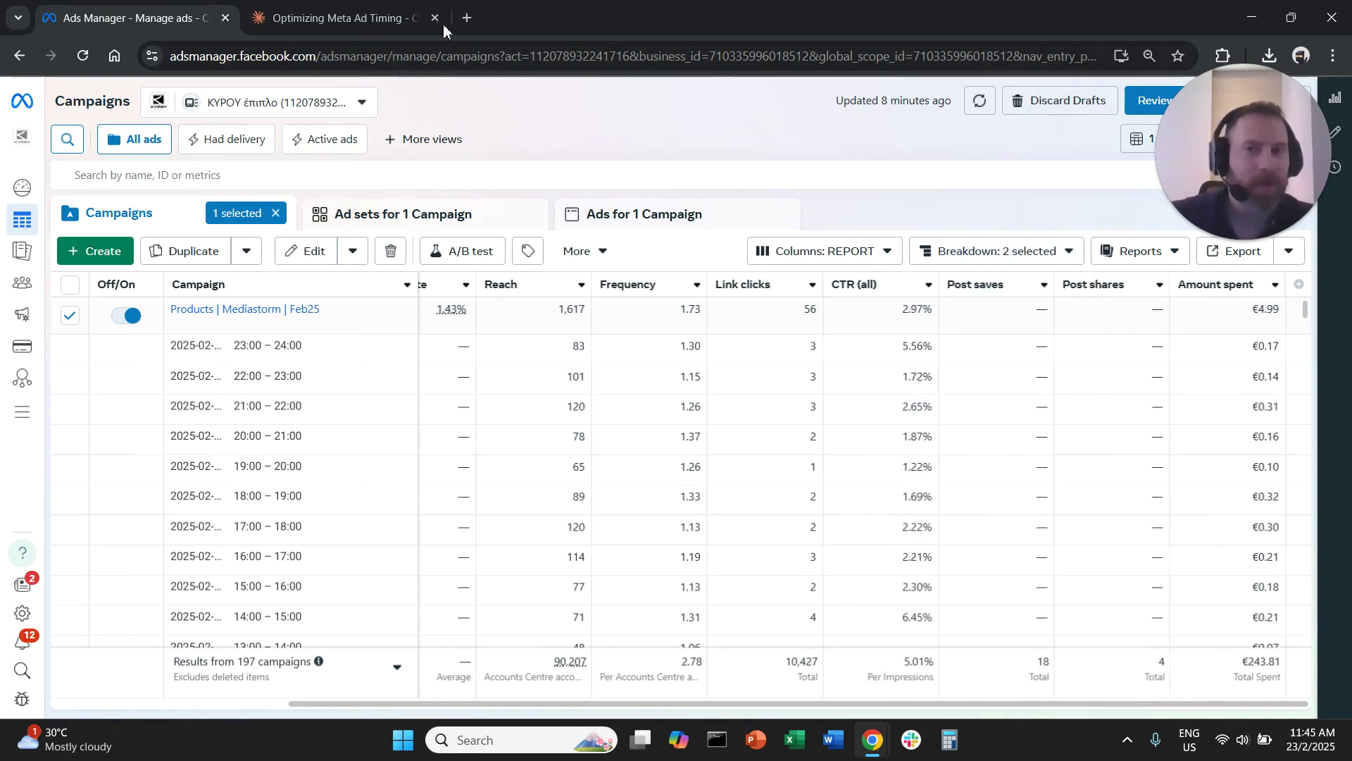
{"action": "left_click", "coordinate": [384, 16]}
{"action": "scroll", "coordinate": [484, 410], "scroll_direction": "up", "scroll_amount": 5}
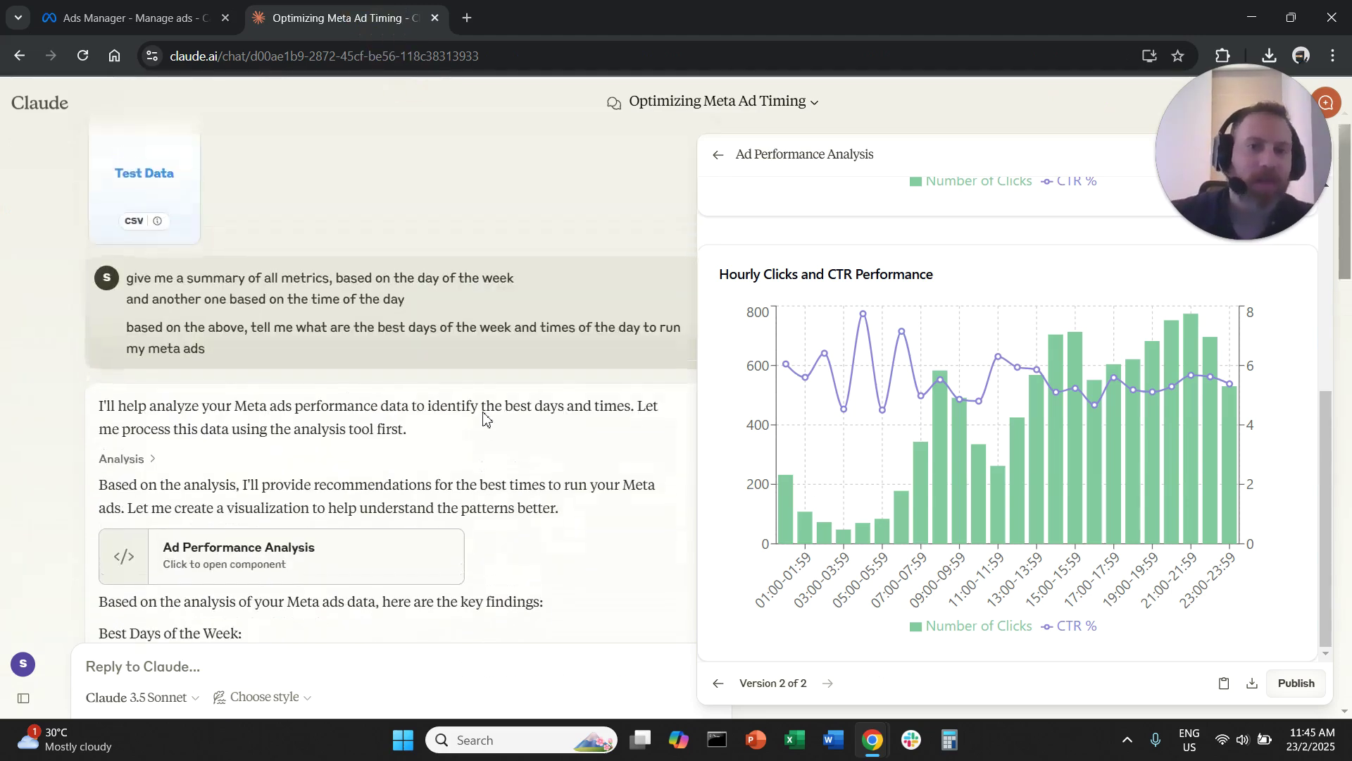